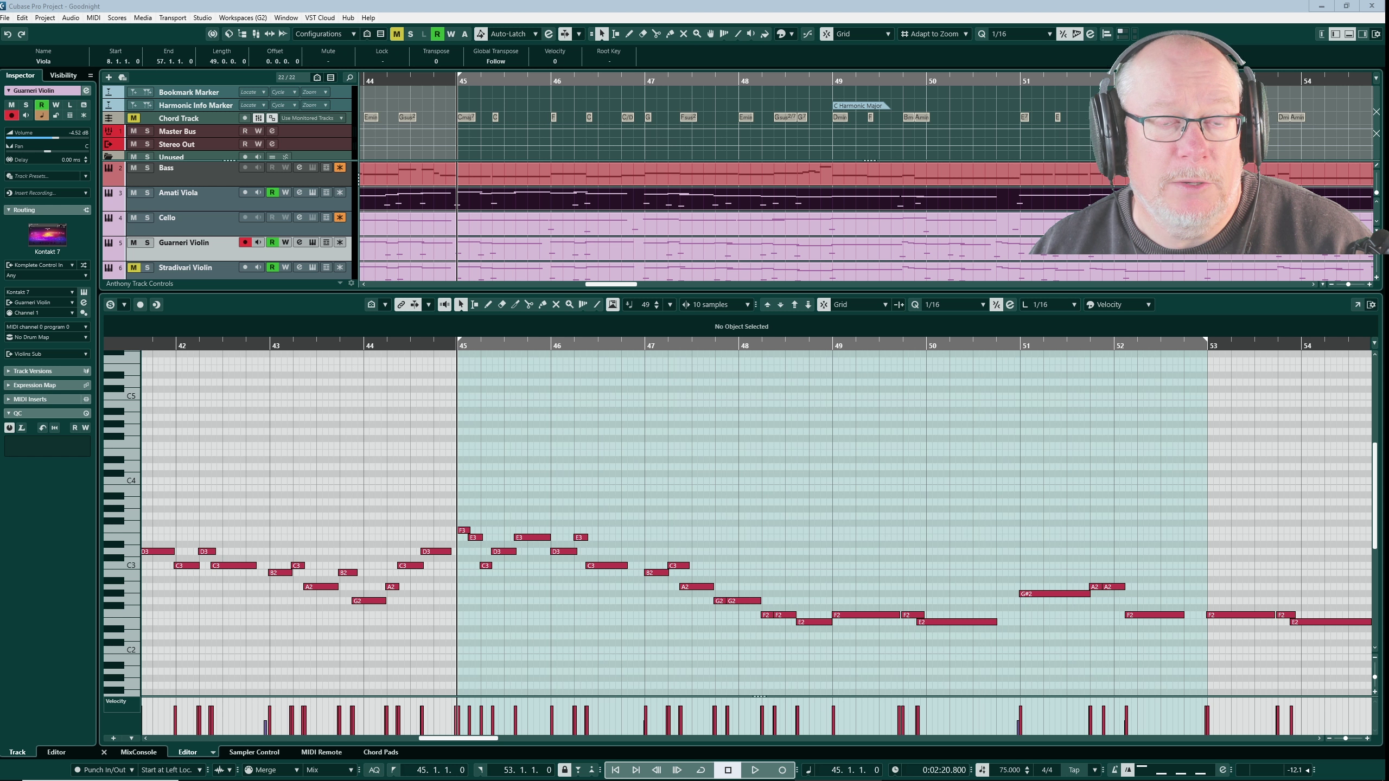
Play back the string passage from bar 45 while viewing the Guarneri Violin part's notes, and stop playback after the listen-through
click(755, 770)
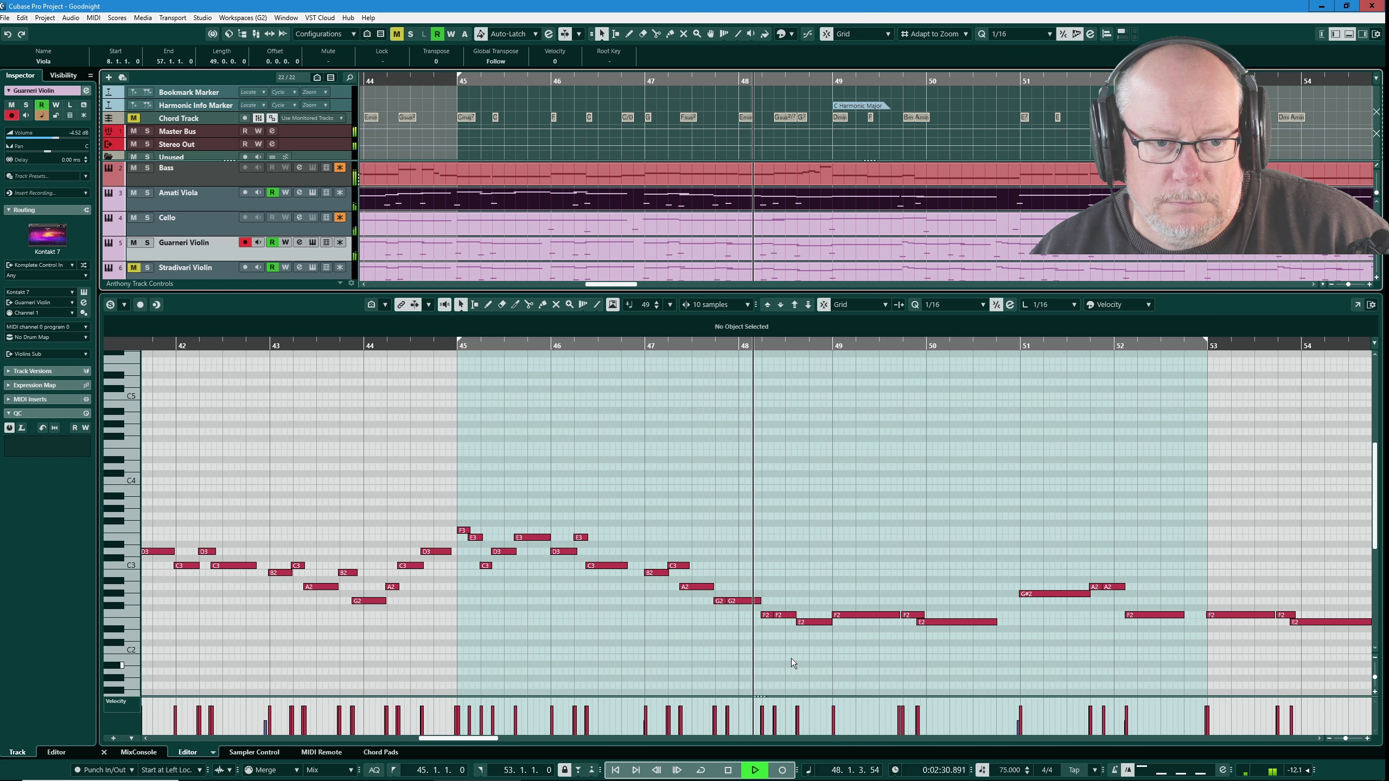
click(918, 248)
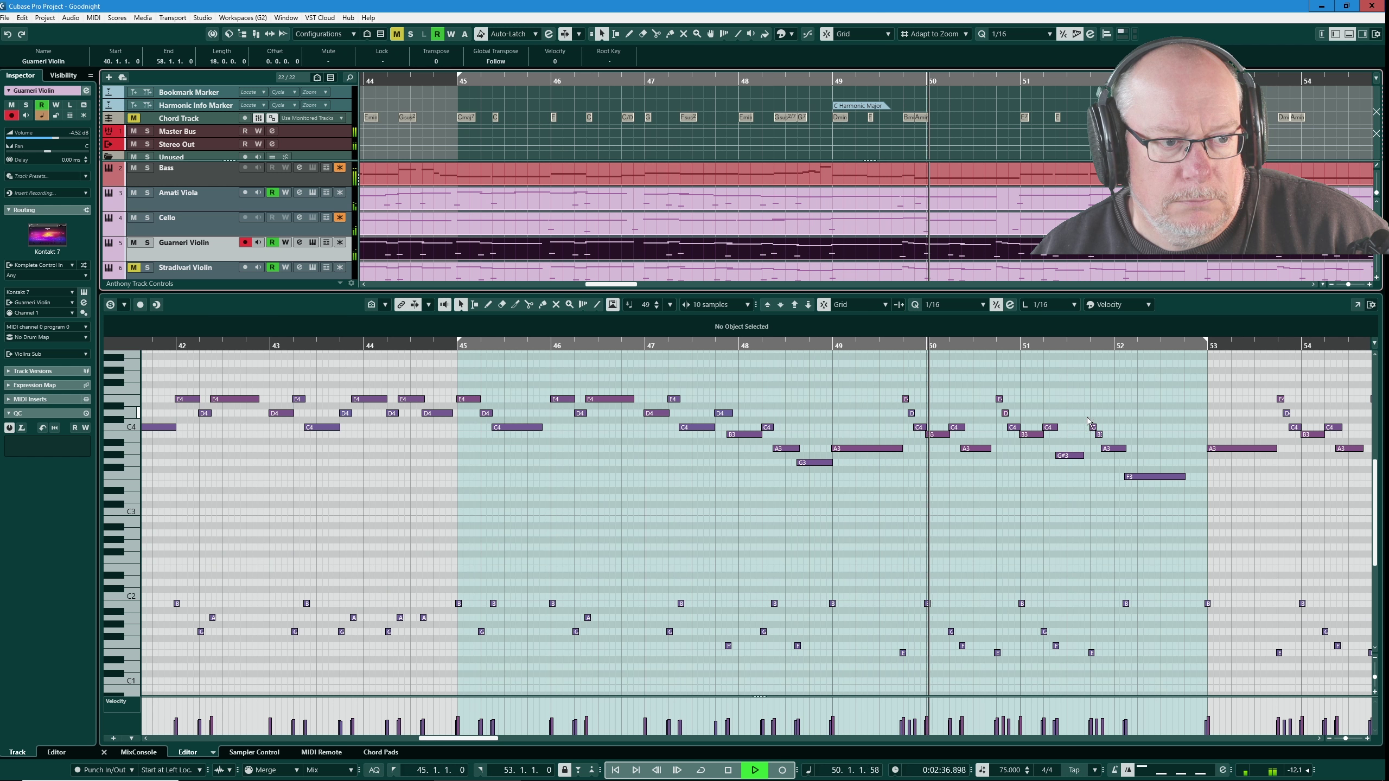
click(417, 308)
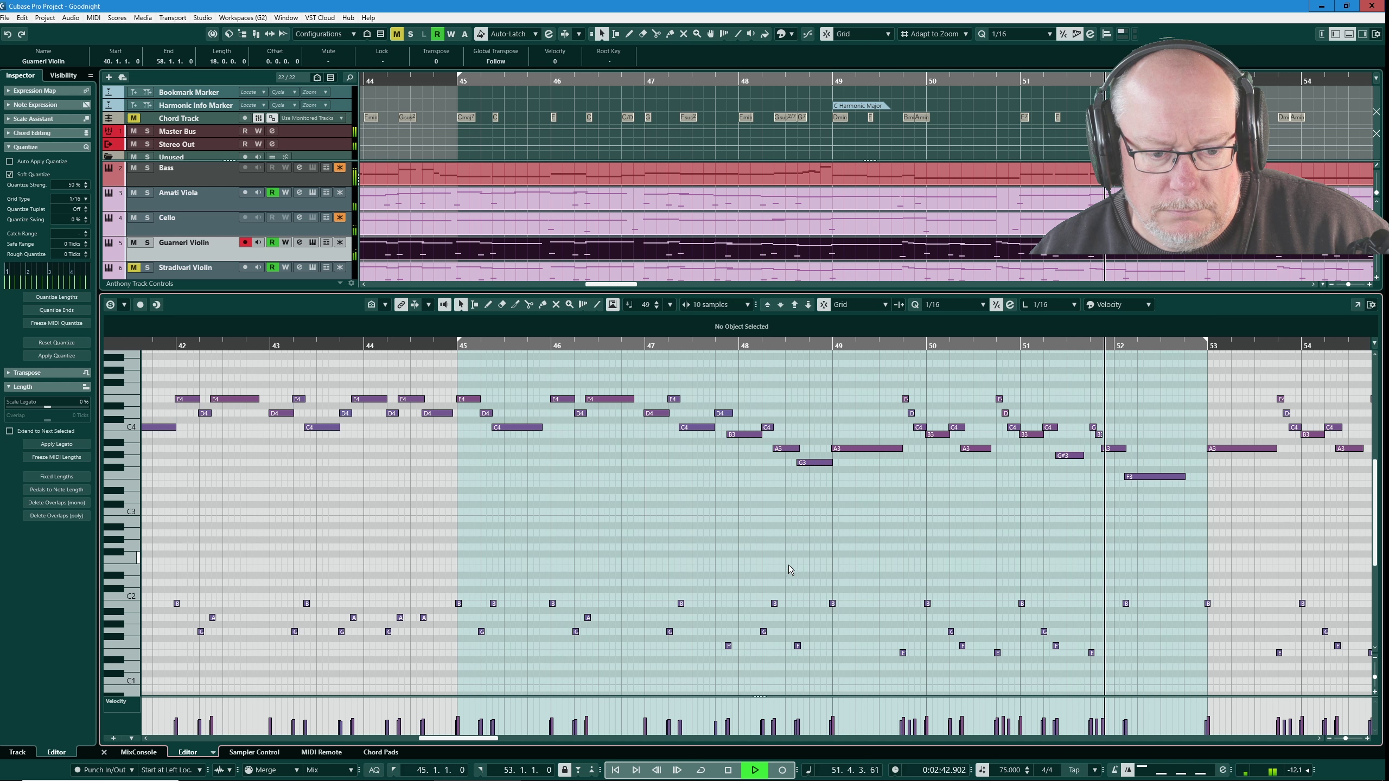
click(728, 770)
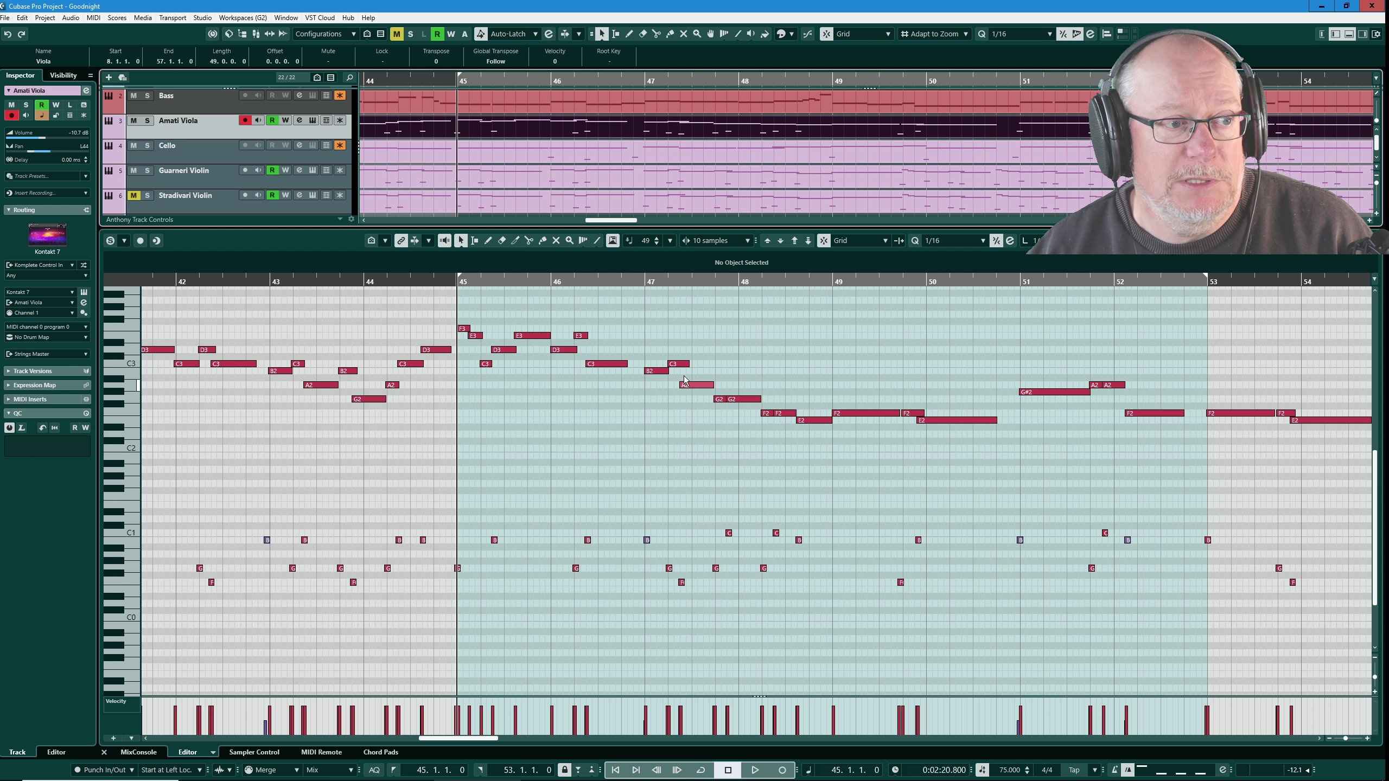
Review the articulations offered in the Amati Viola and Guarneri Violin instrument windows, and close both windows
click(312, 121)
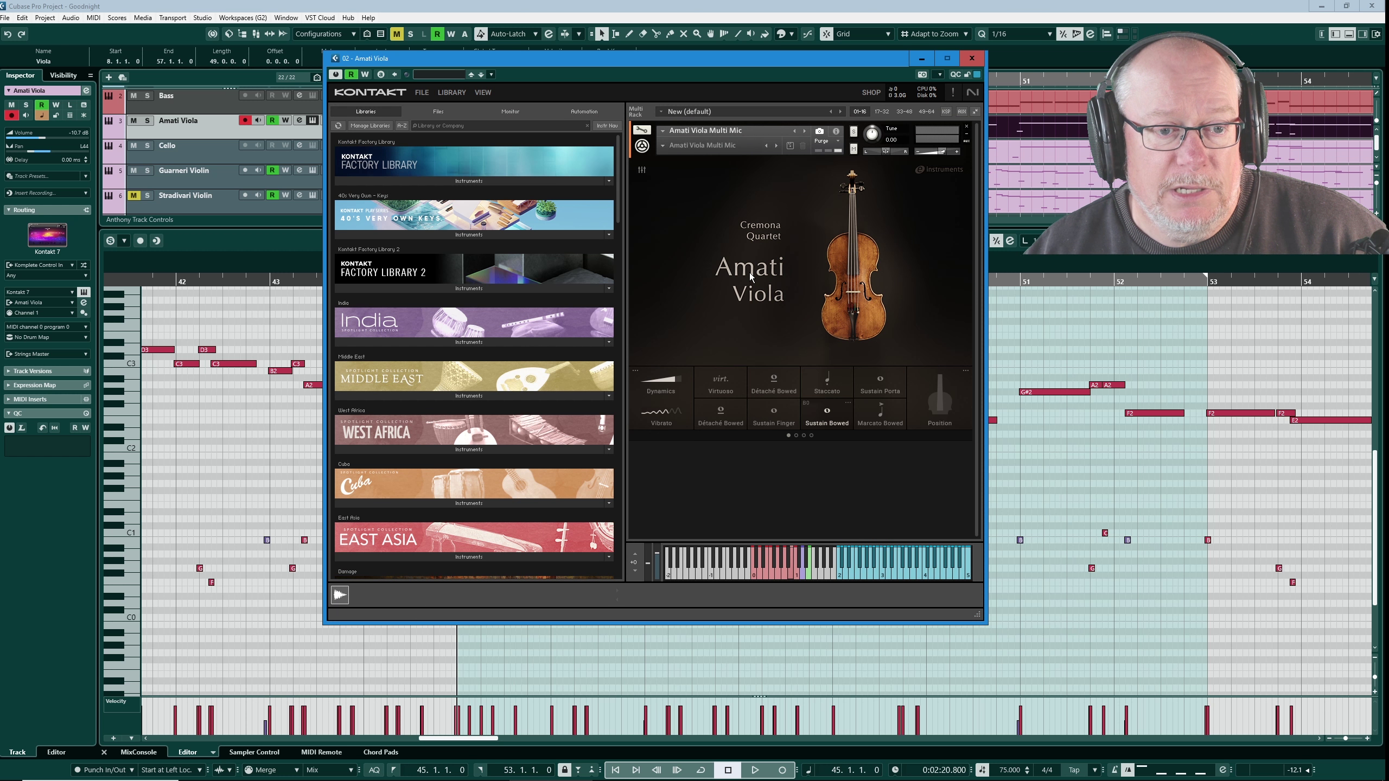
click(971, 59)
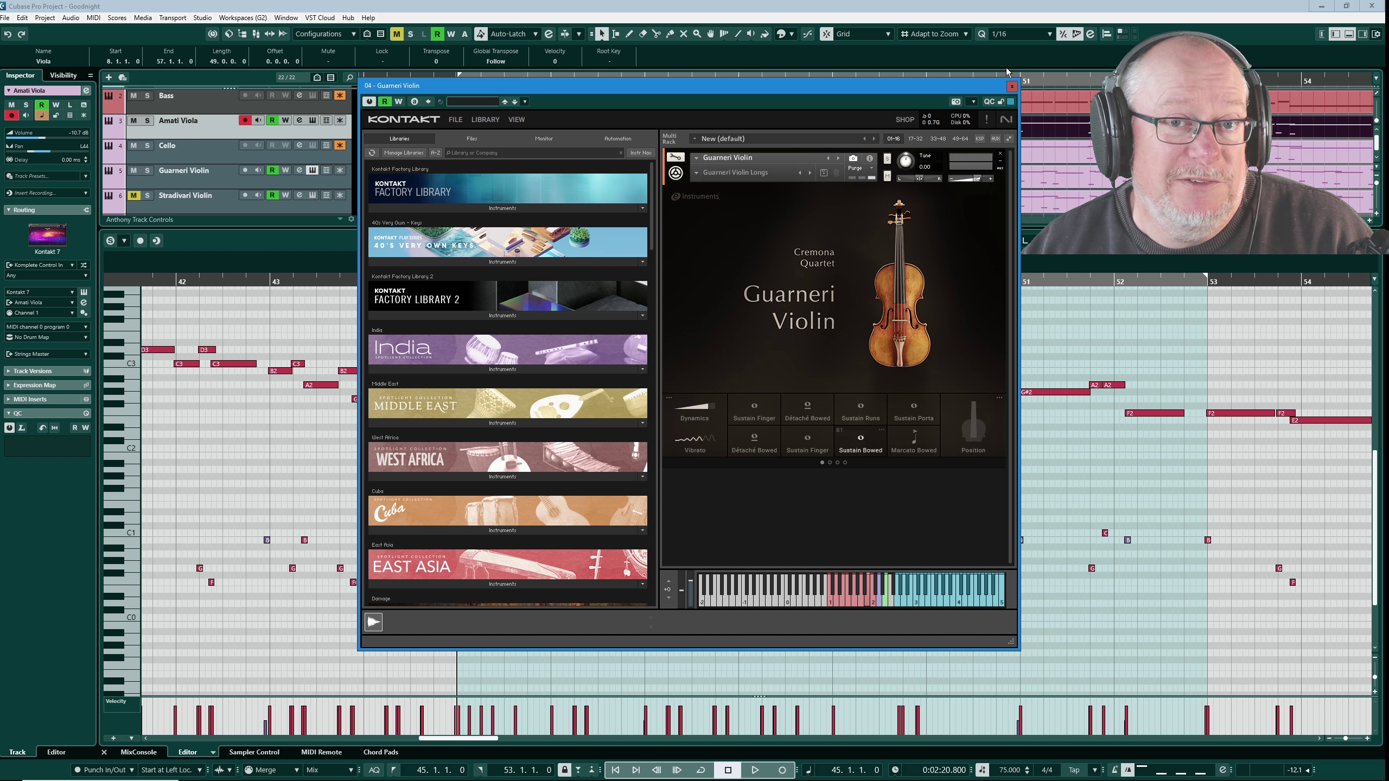
click(1012, 87)
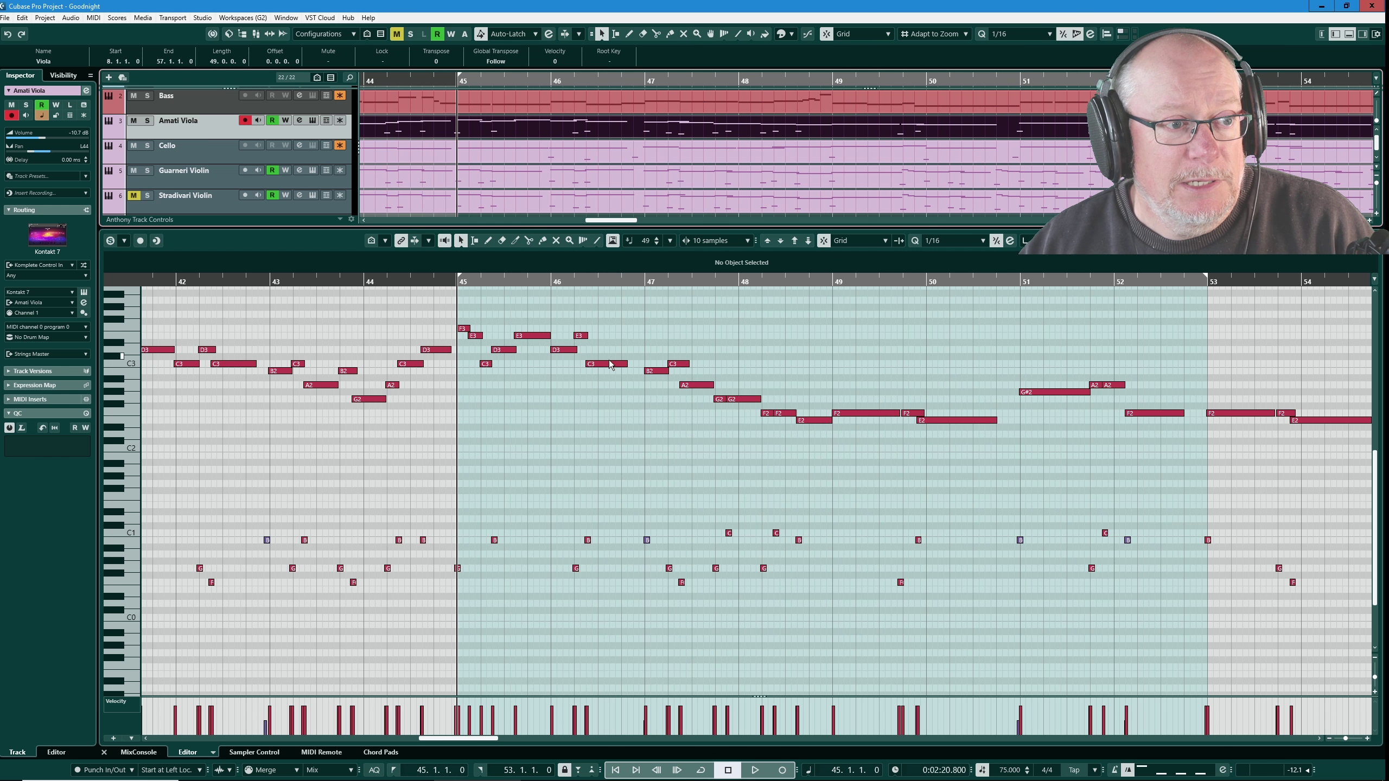
Mute the Cello and Guarneri Violin tracks and play the Amati Viola part from bar 45
click(133, 145)
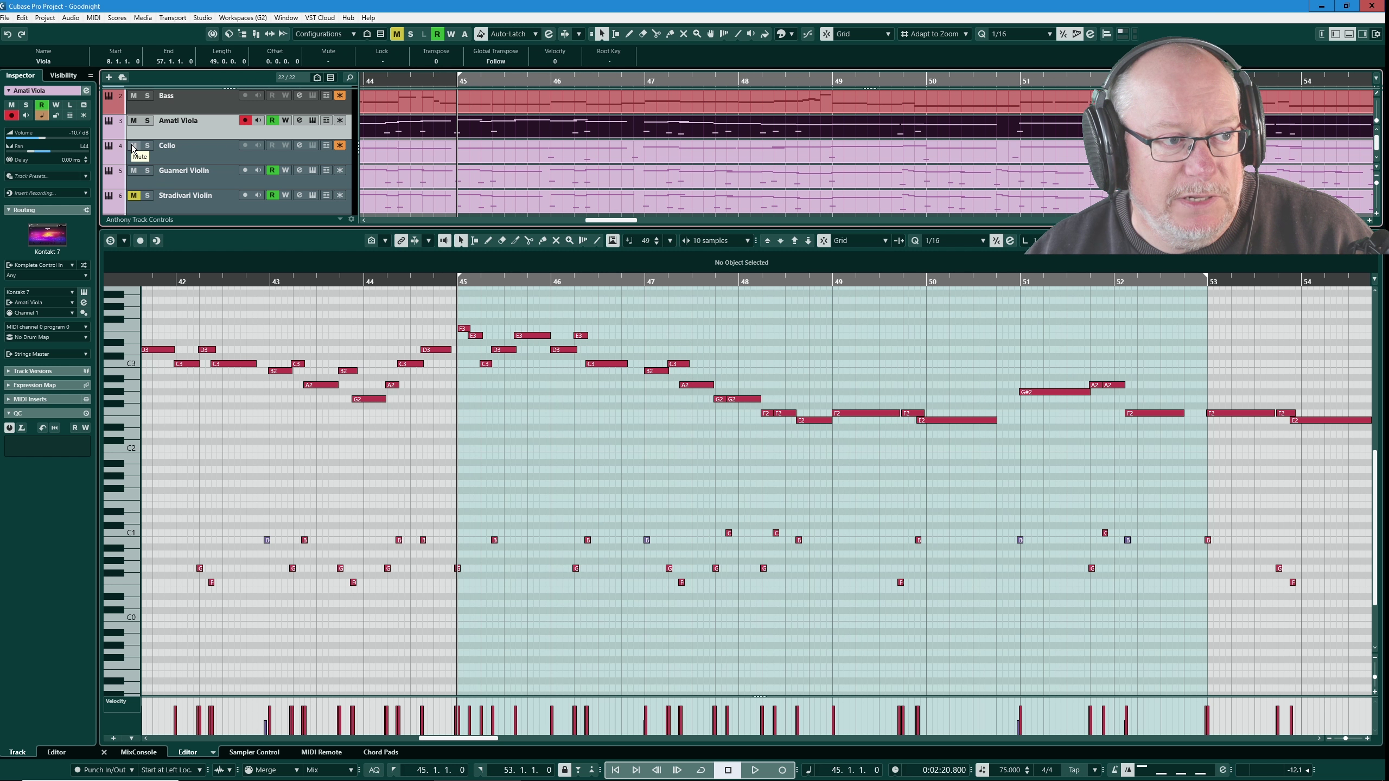
click(133, 171)
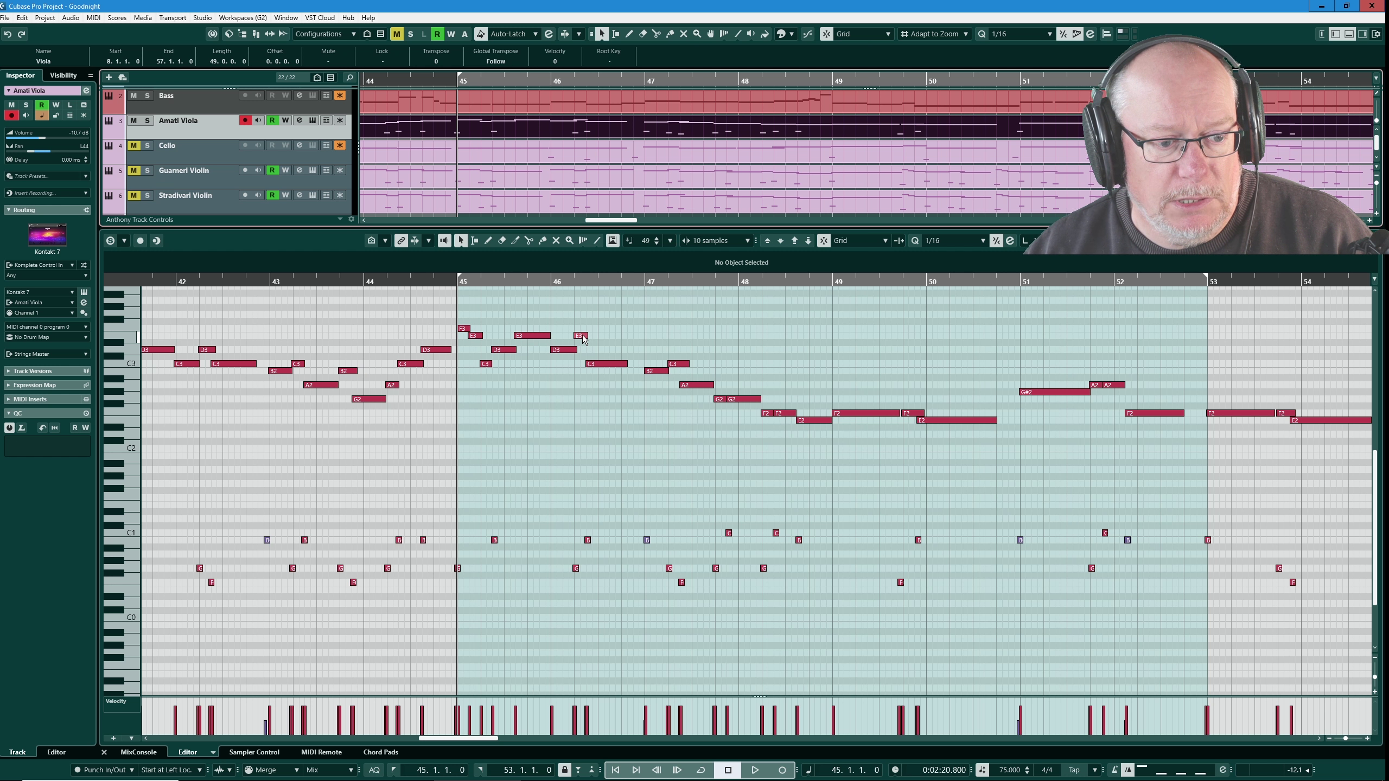
key(space)
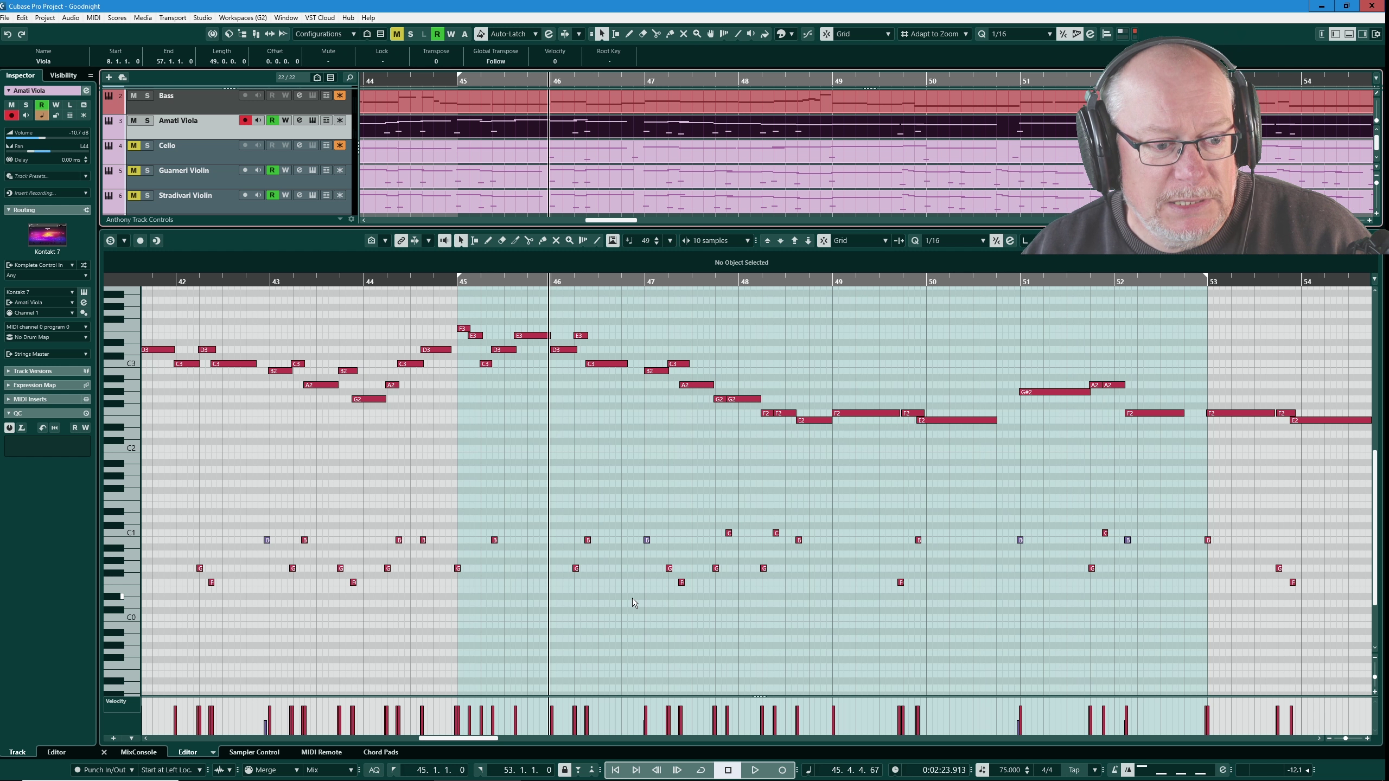
Examine the viola's keyswitch notes and compare the Sustain Bowed and Détaché Bowed articulations in the Amati Viola instrument
drag(185, 502, 1350, 631)
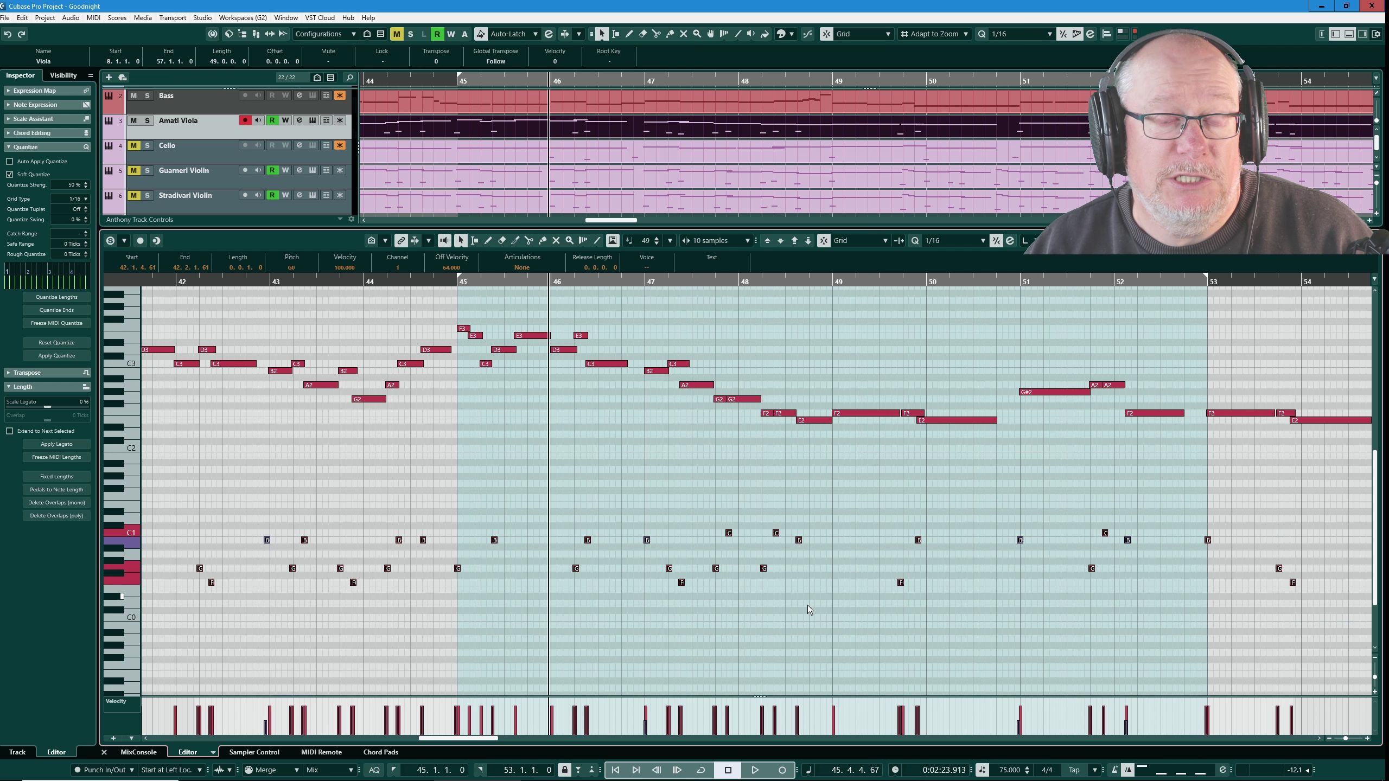
click(780, 631)
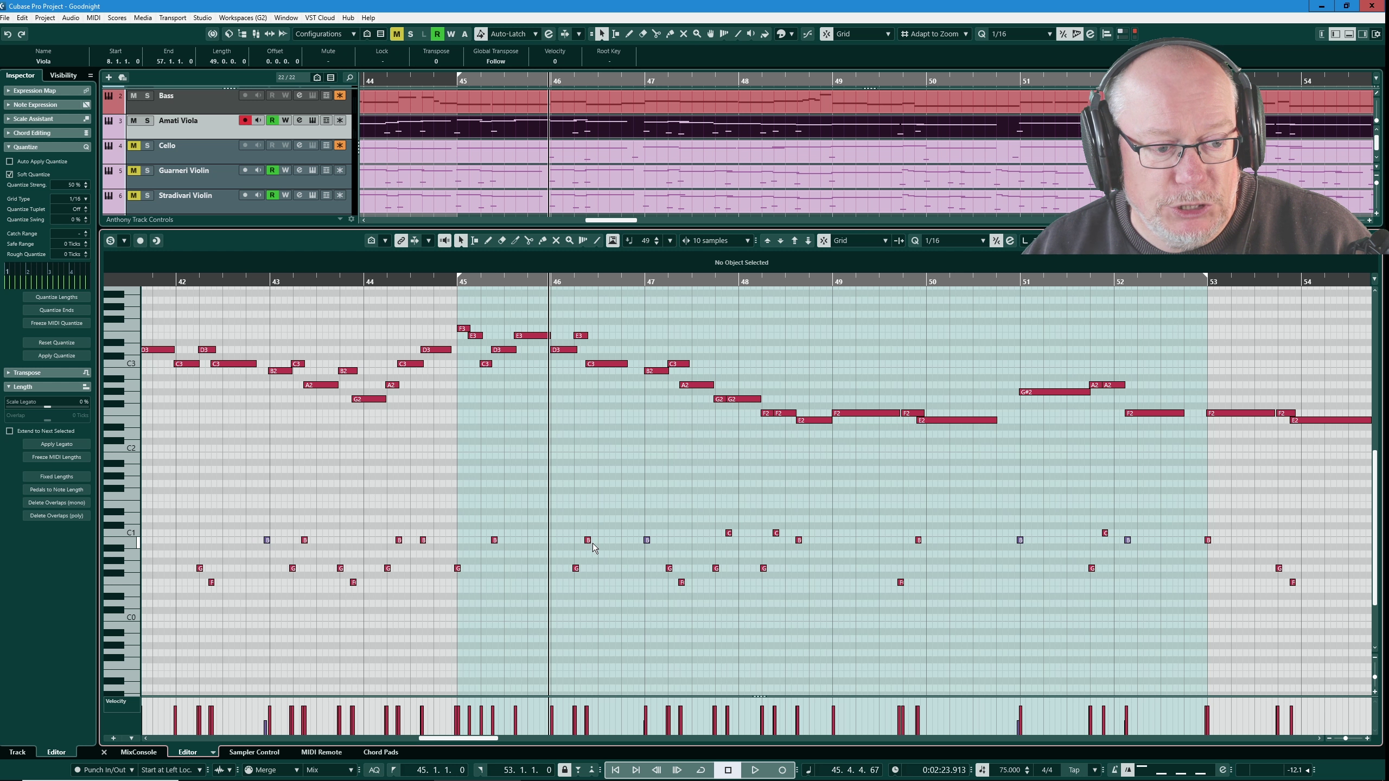
click(575, 569)
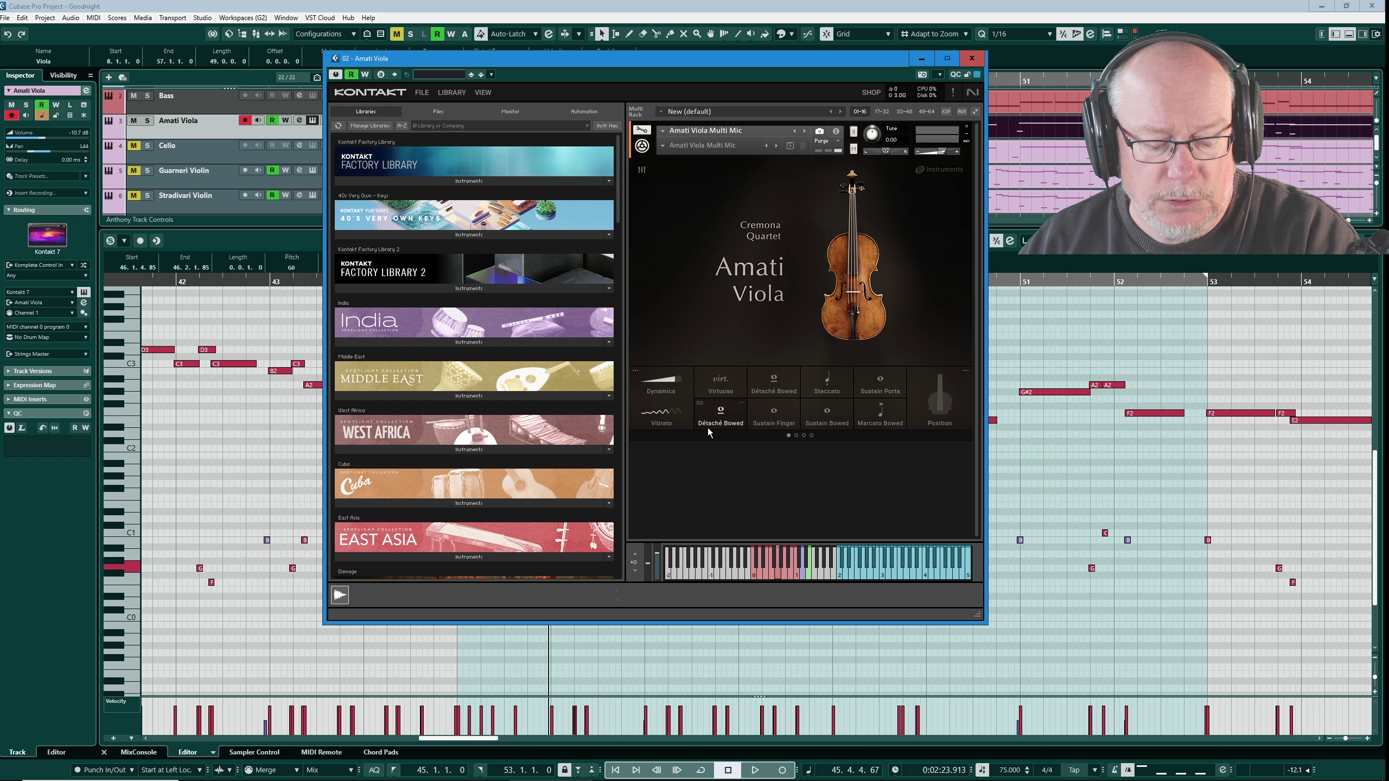
click(829, 421)
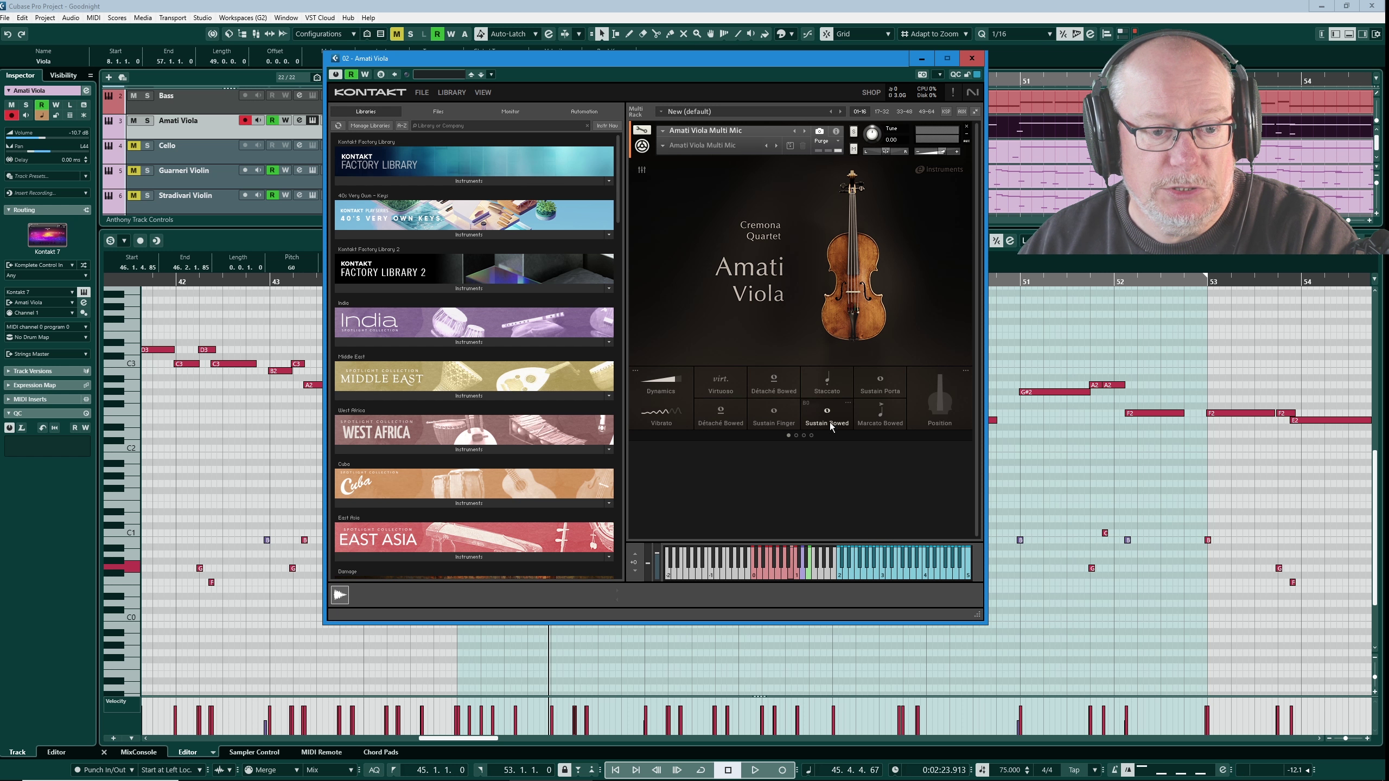
click(727, 421)
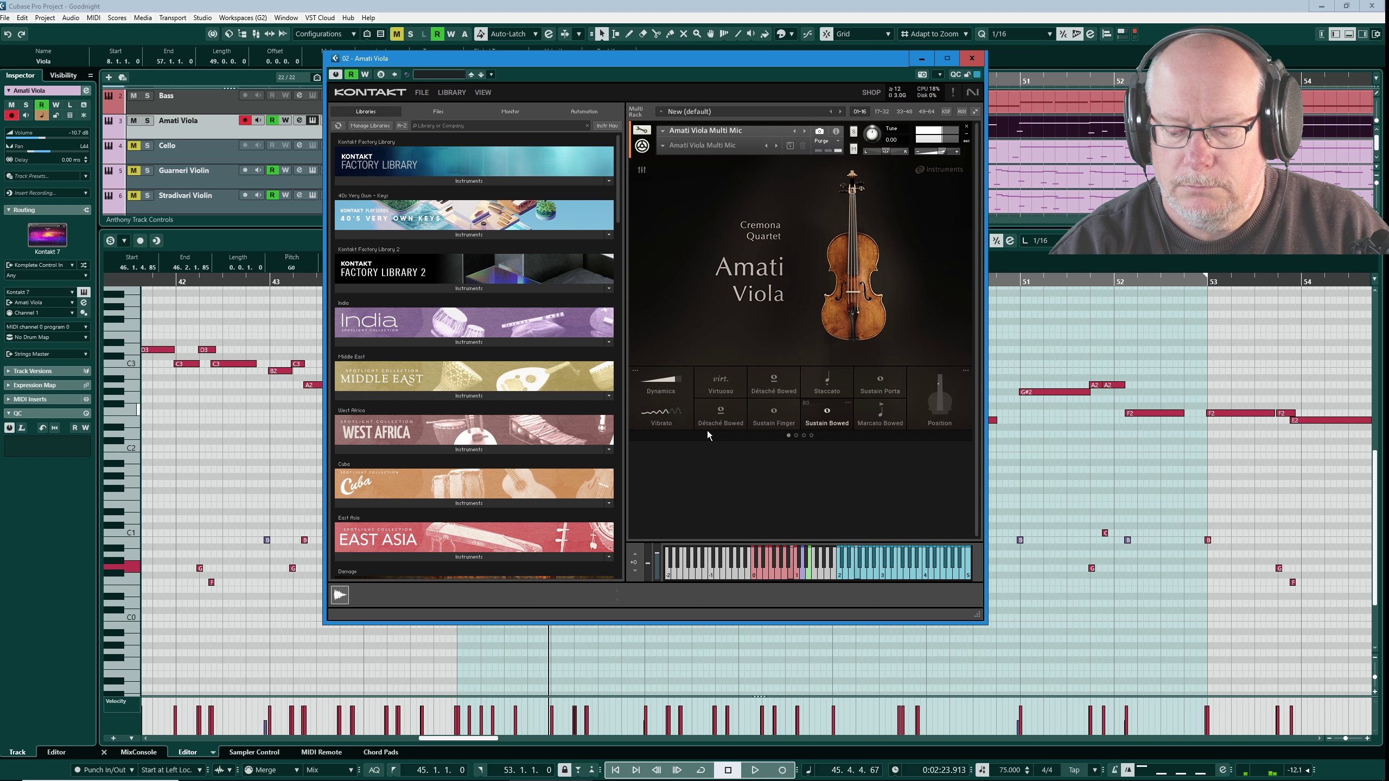
click(972, 58)
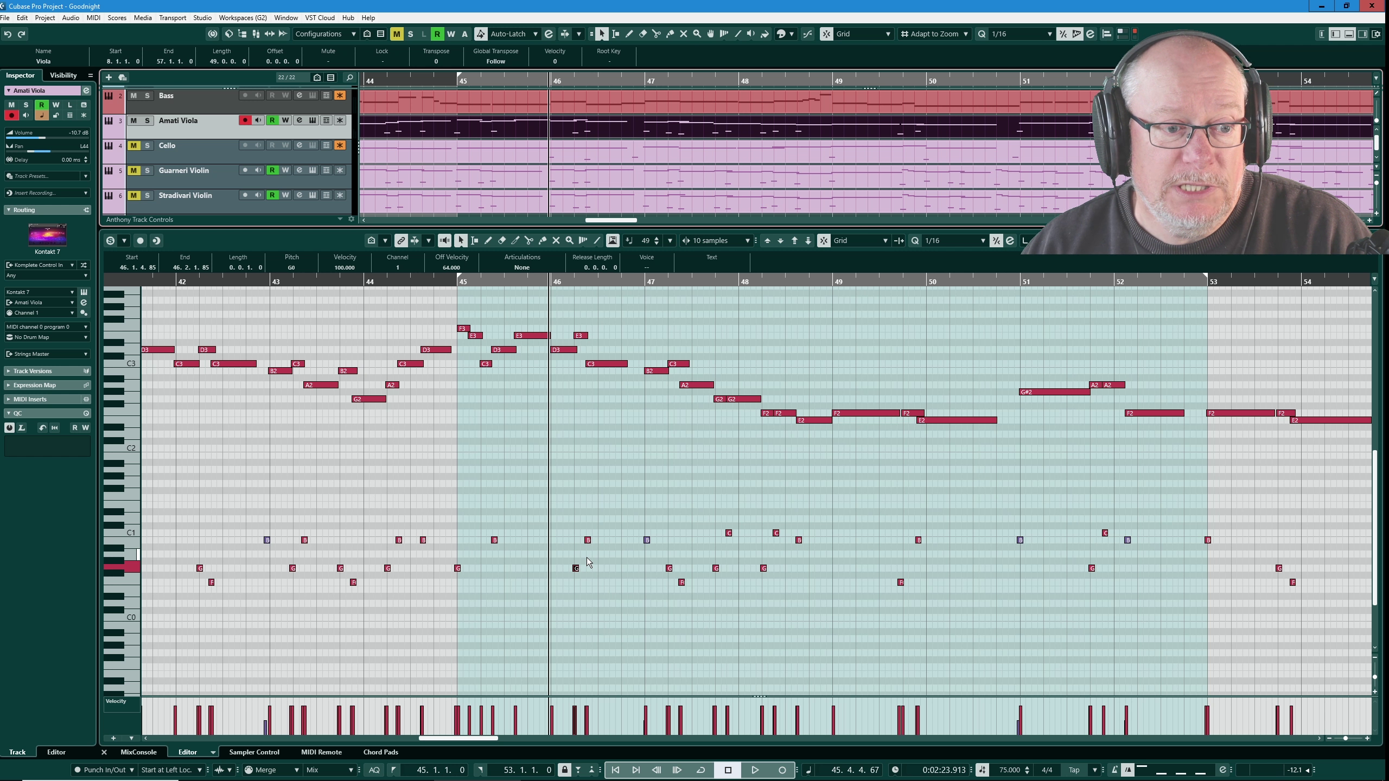
Select the B0 keyswitch in bar 46 and play the viola passage from the middle of bar 44
click(587, 539)
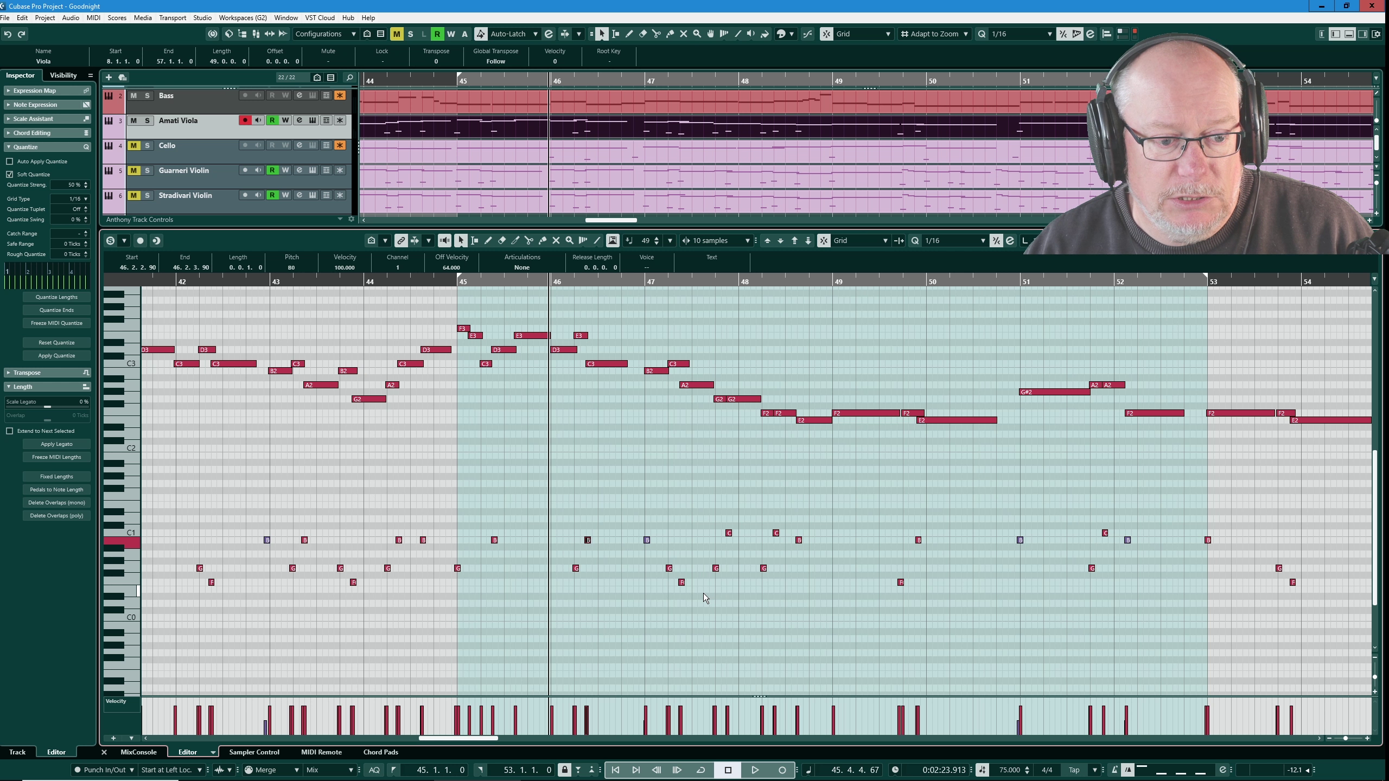
click(417, 280)
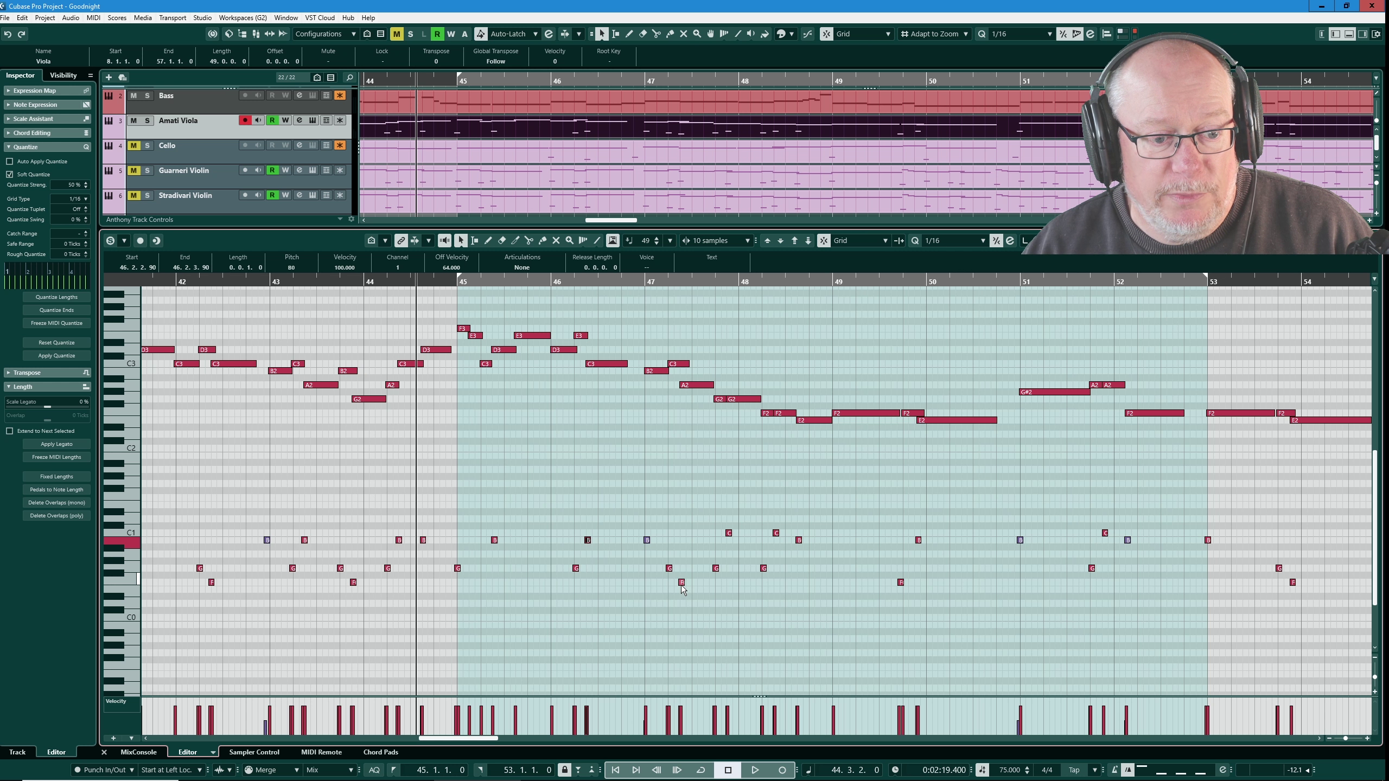
key(space)
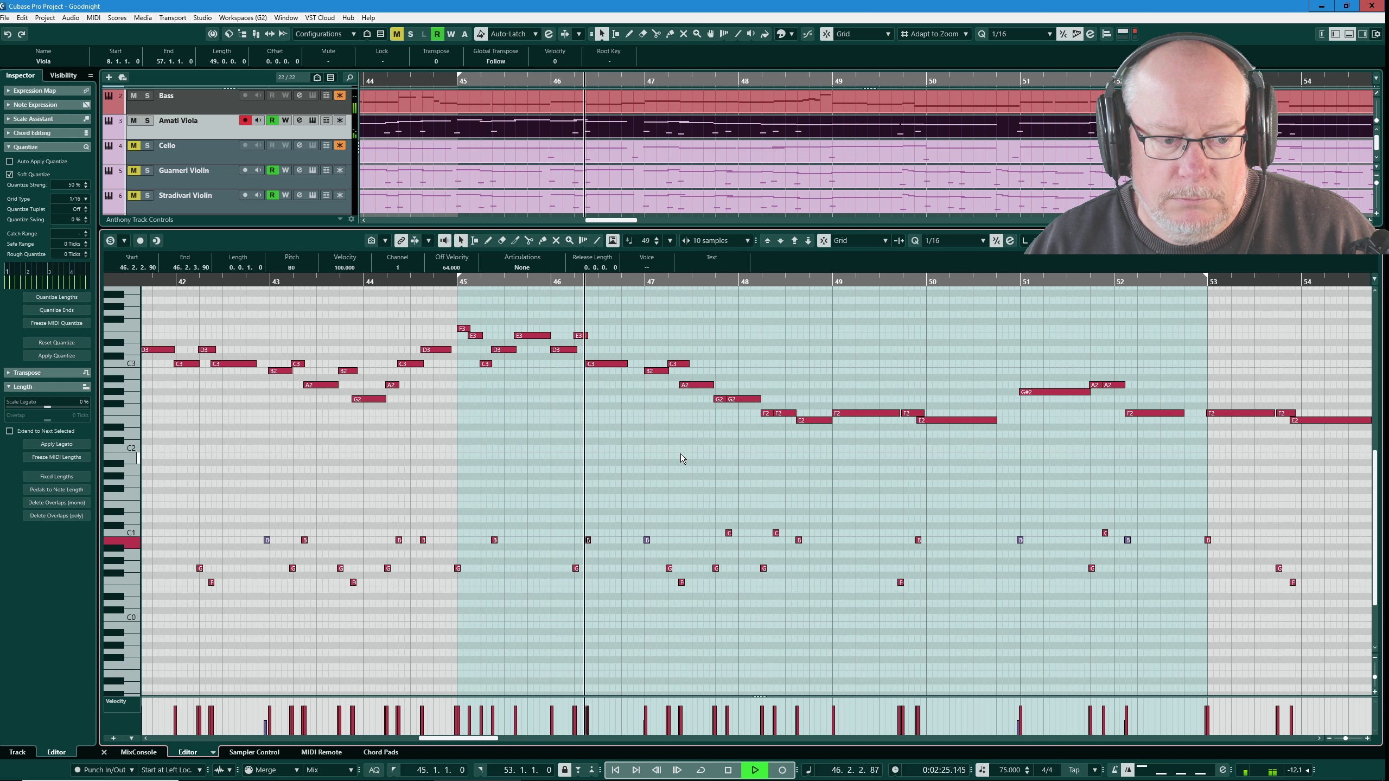
key(space)
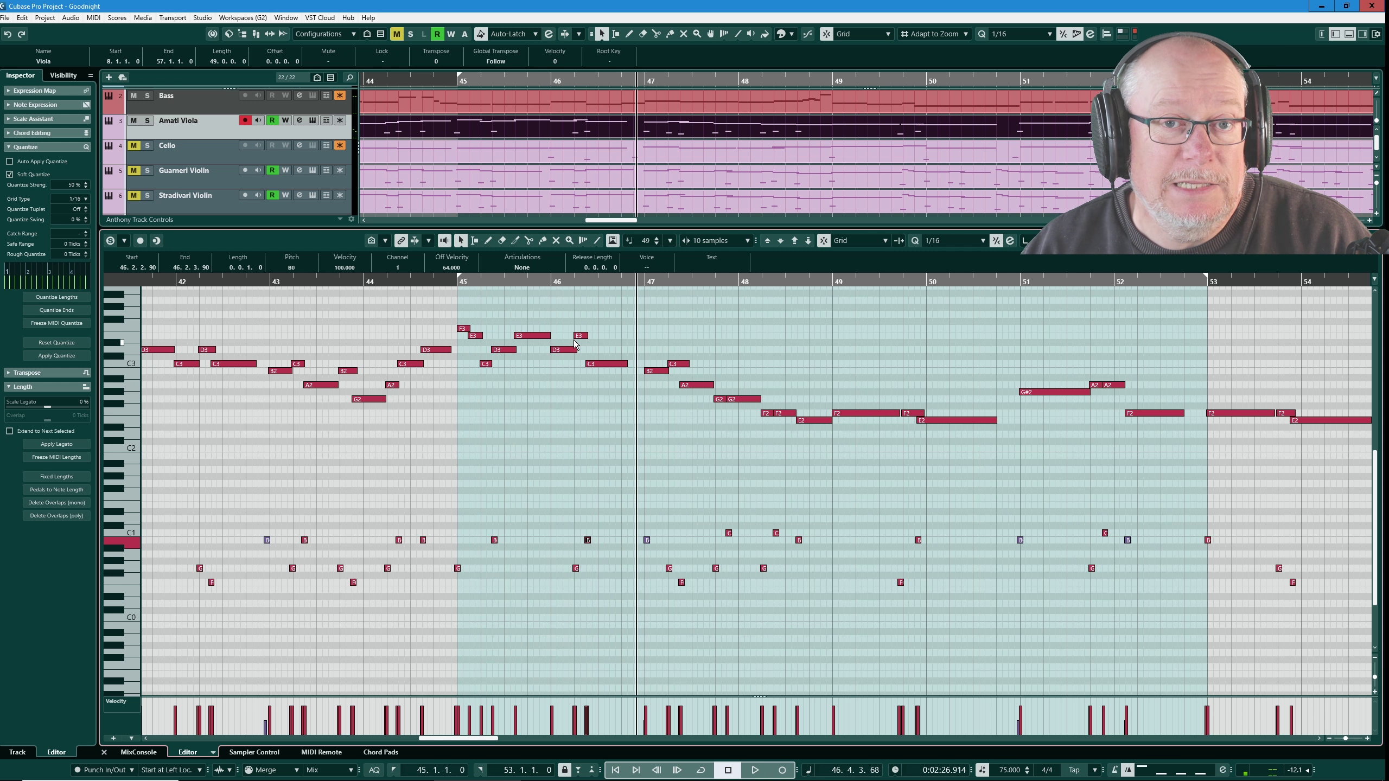
Try muting the G0 keyswitch in bar 46 and play the viola passage from bar 45
key(7)
drag(559, 561, 592, 588)
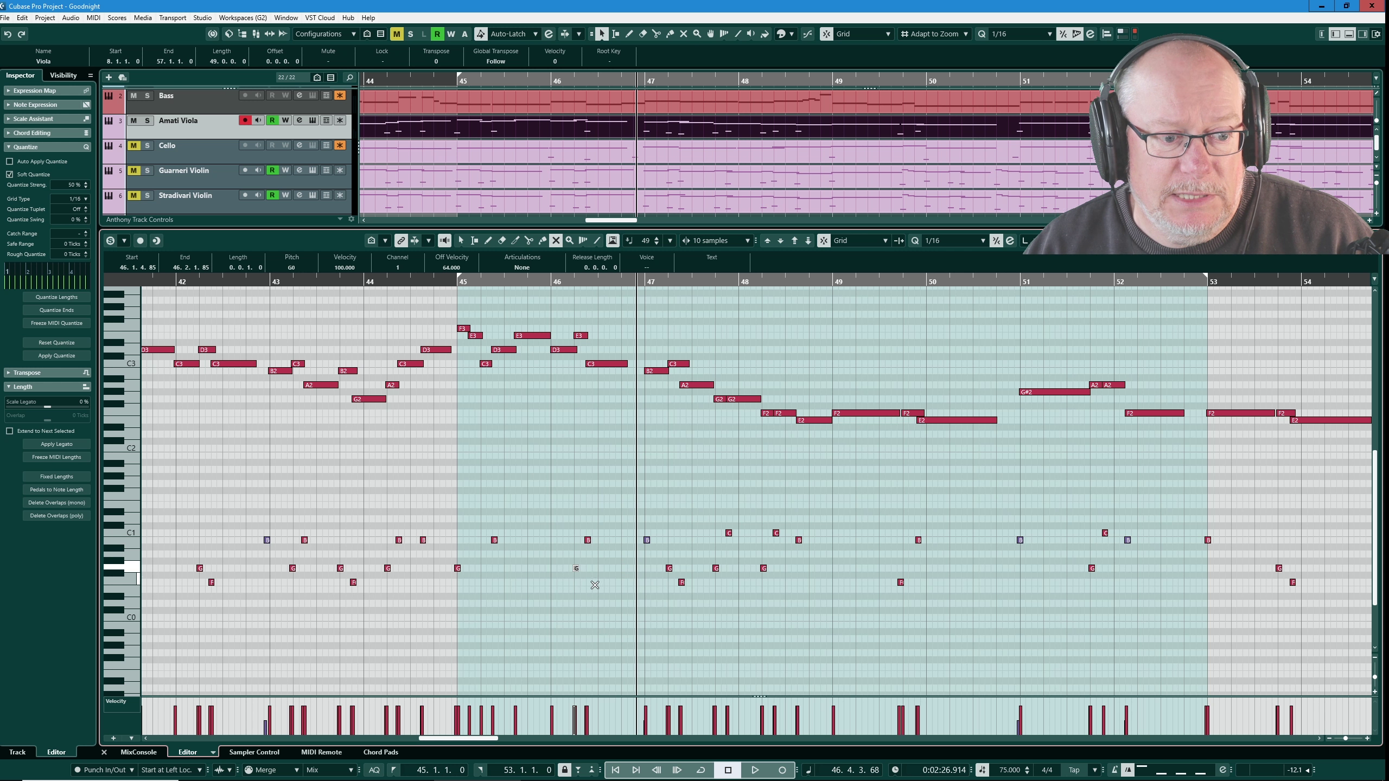
click(470, 279)
key(space)
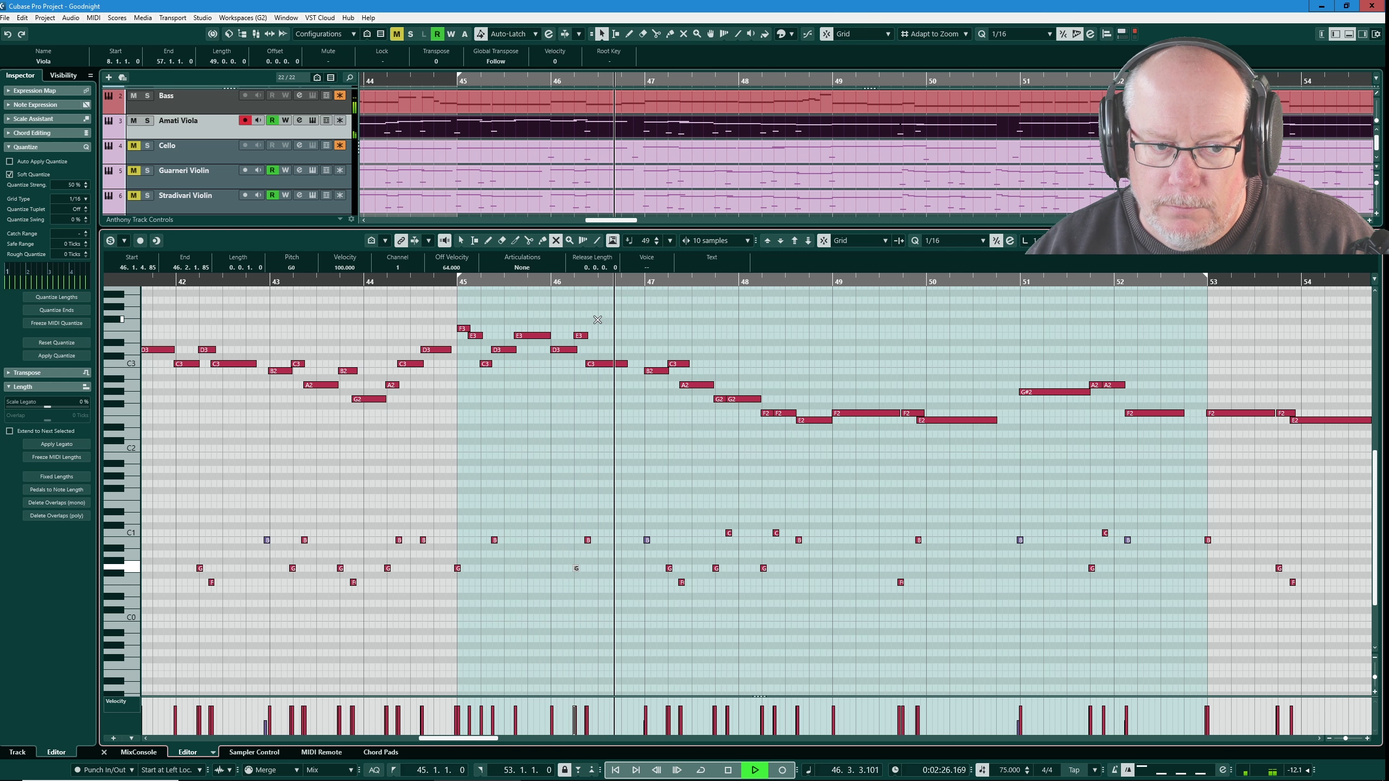
key(space)
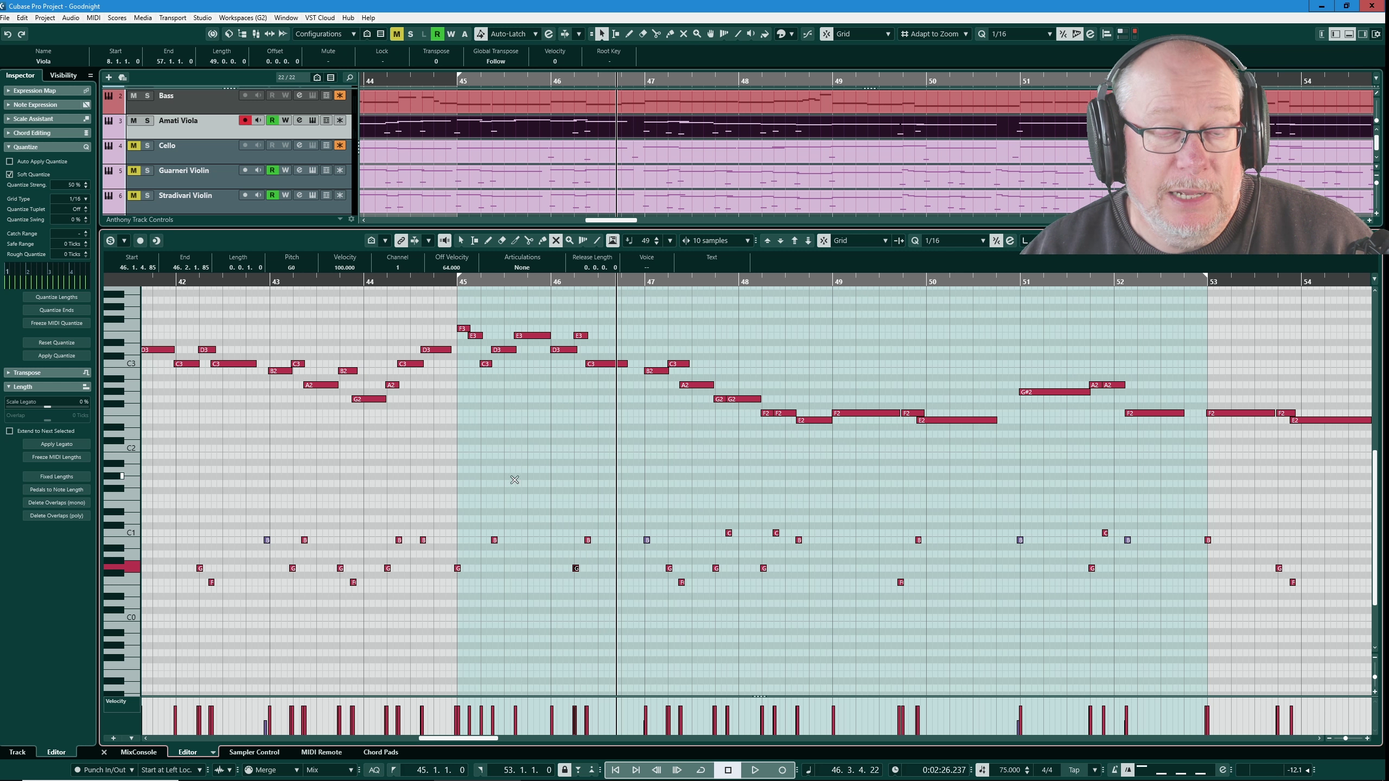
Audition the viola passage from the end of bar 44 with the B0 keyswitches in bars 45 and 46 temporarily muted
drag(488, 530, 607, 552)
click(440, 281)
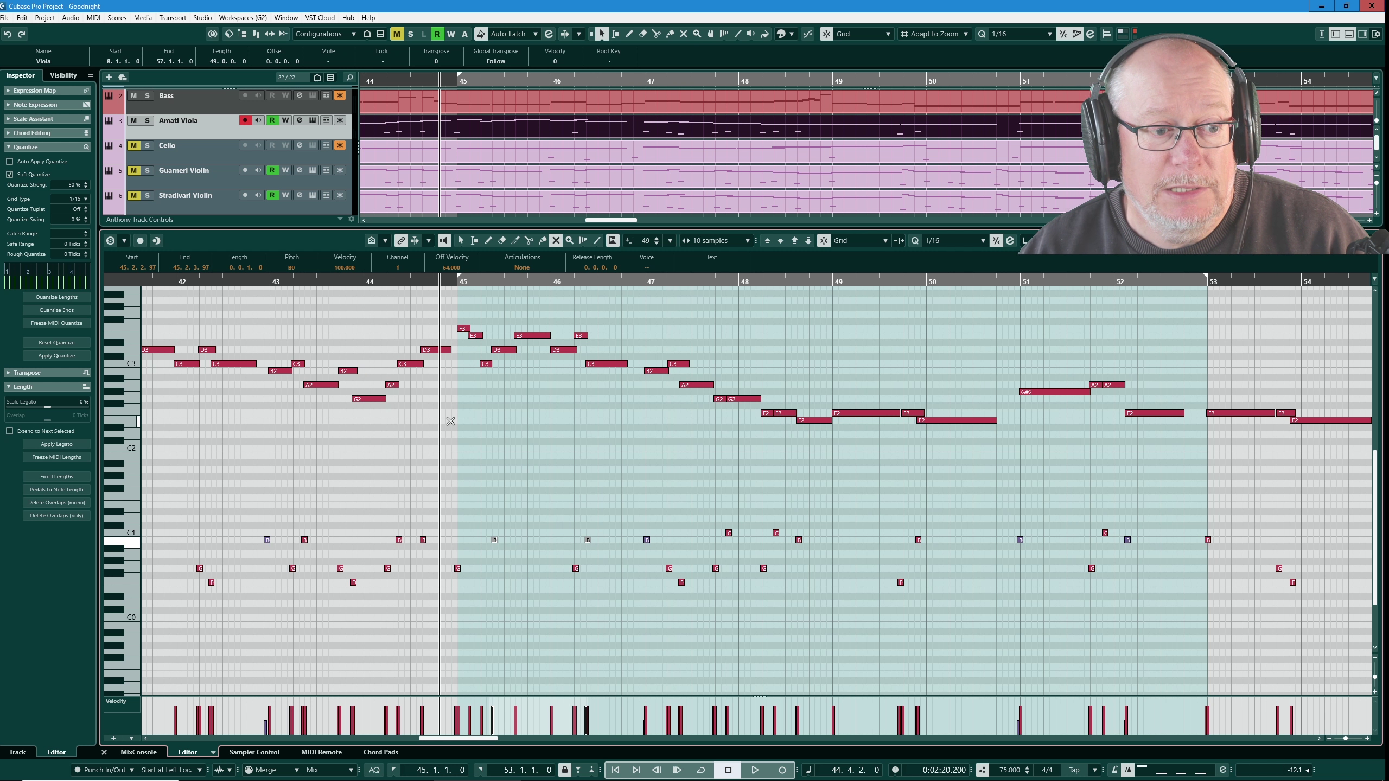
key(space)
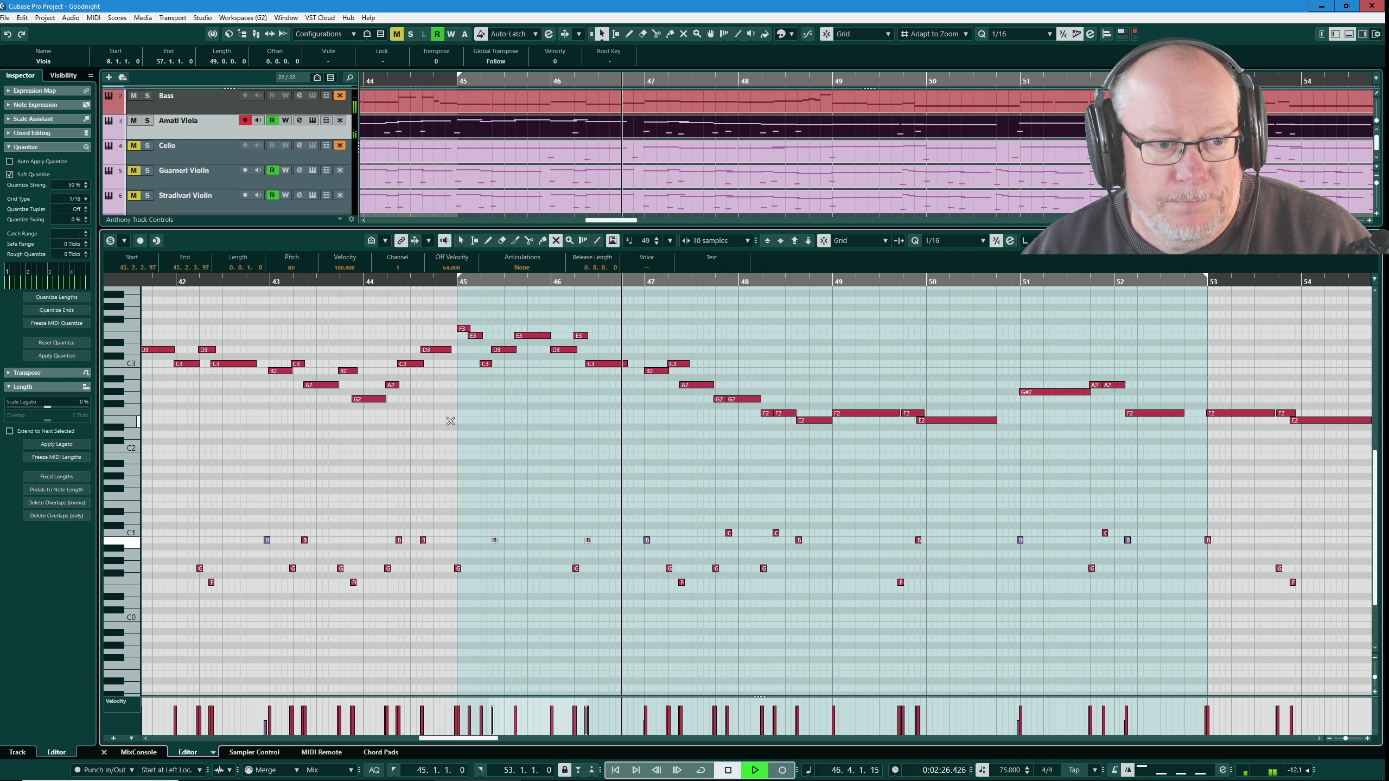
key(space)
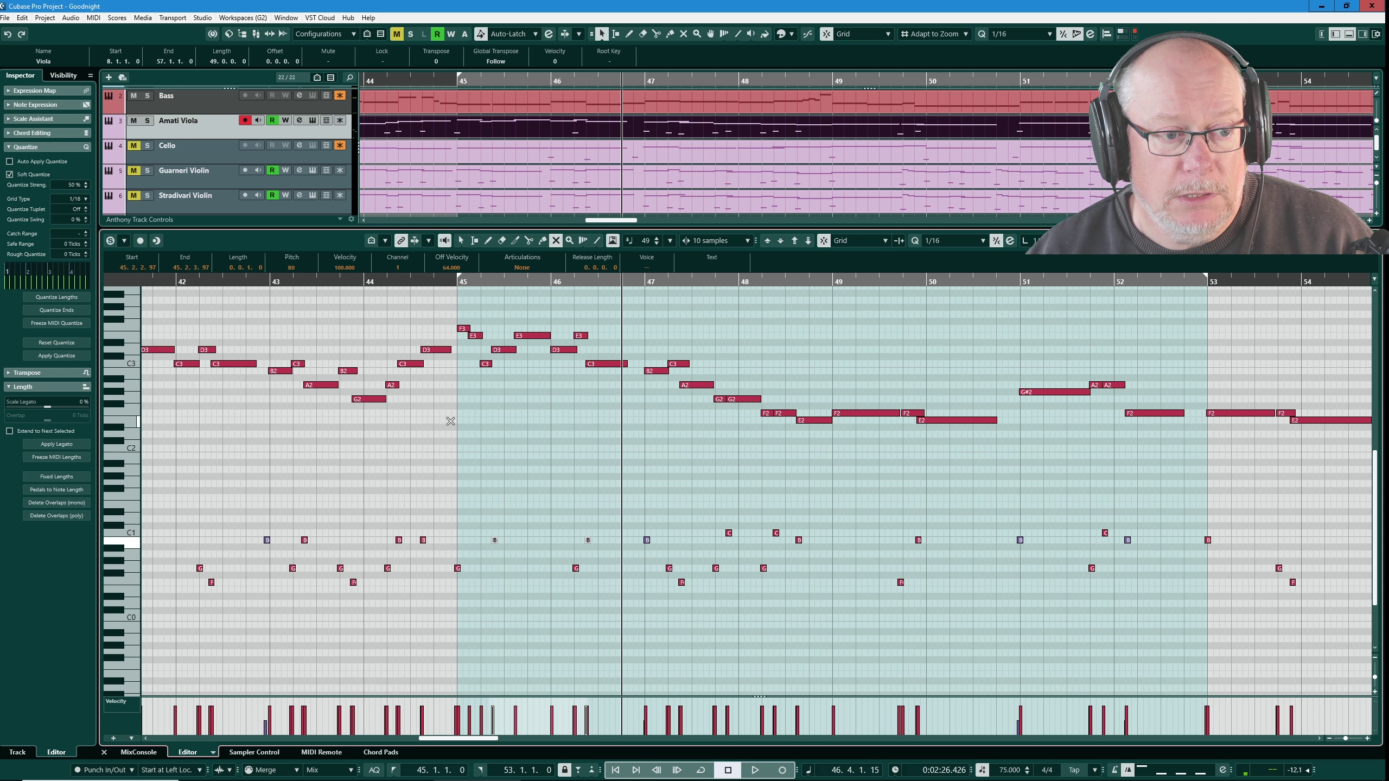
drag(480, 531, 601, 550)
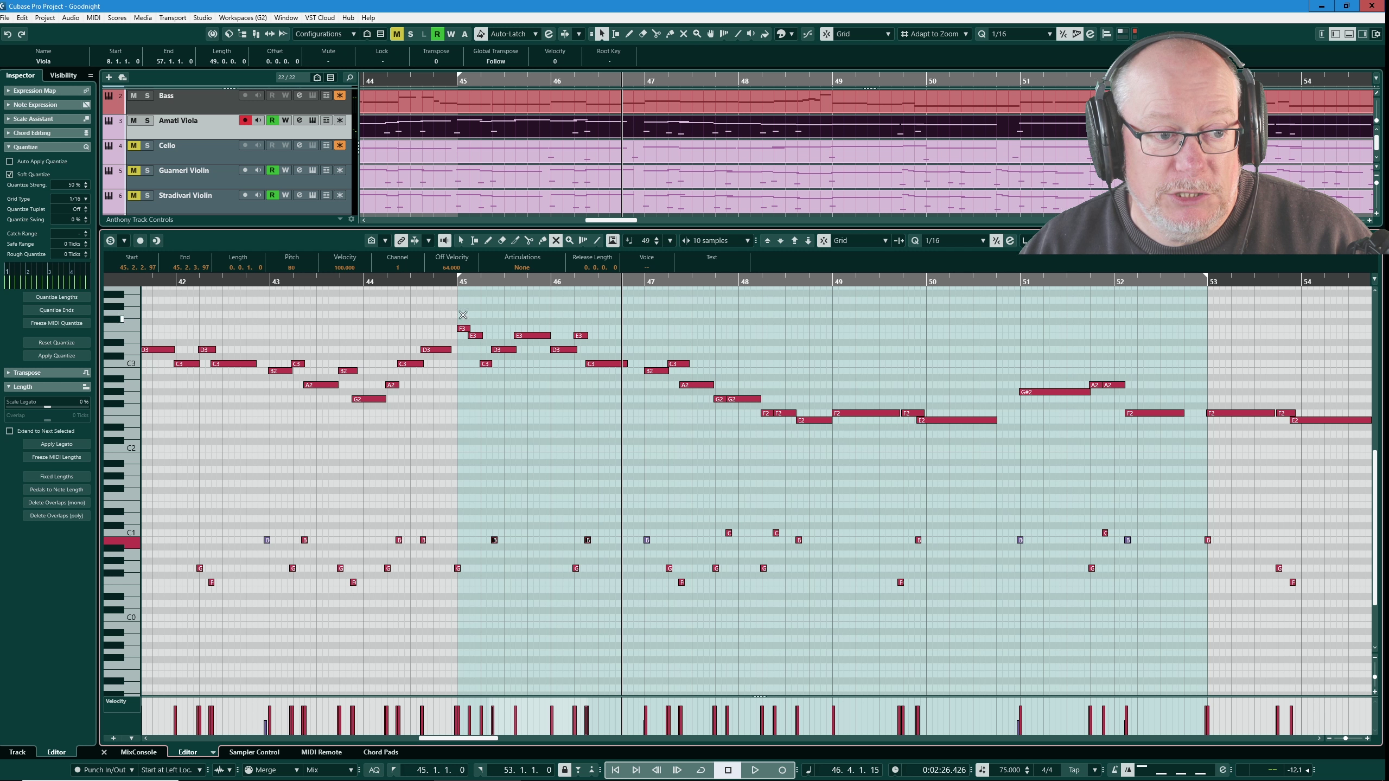
Mute the first two melody notes, F3 and E3, at the start of bar 45 in the viola part
drag(463, 315, 484, 345)
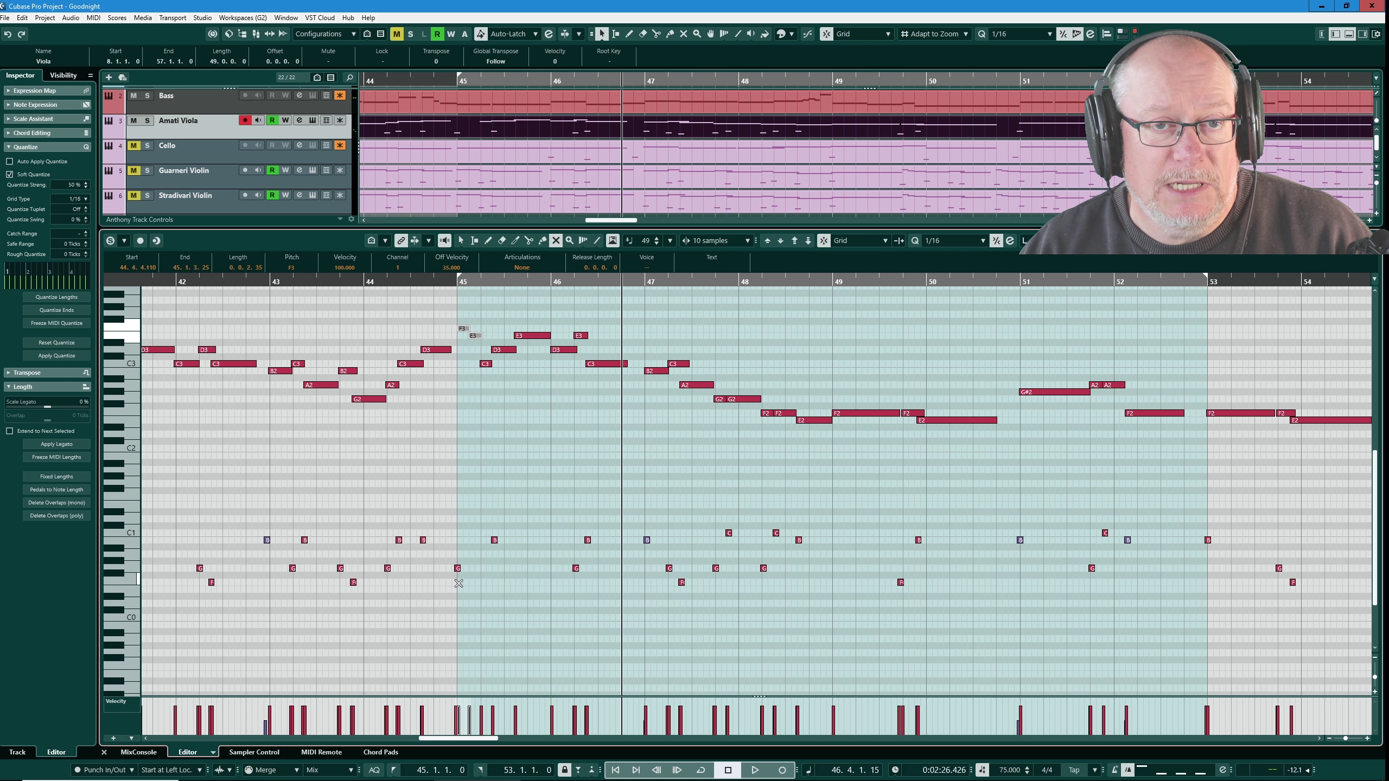
key(1)
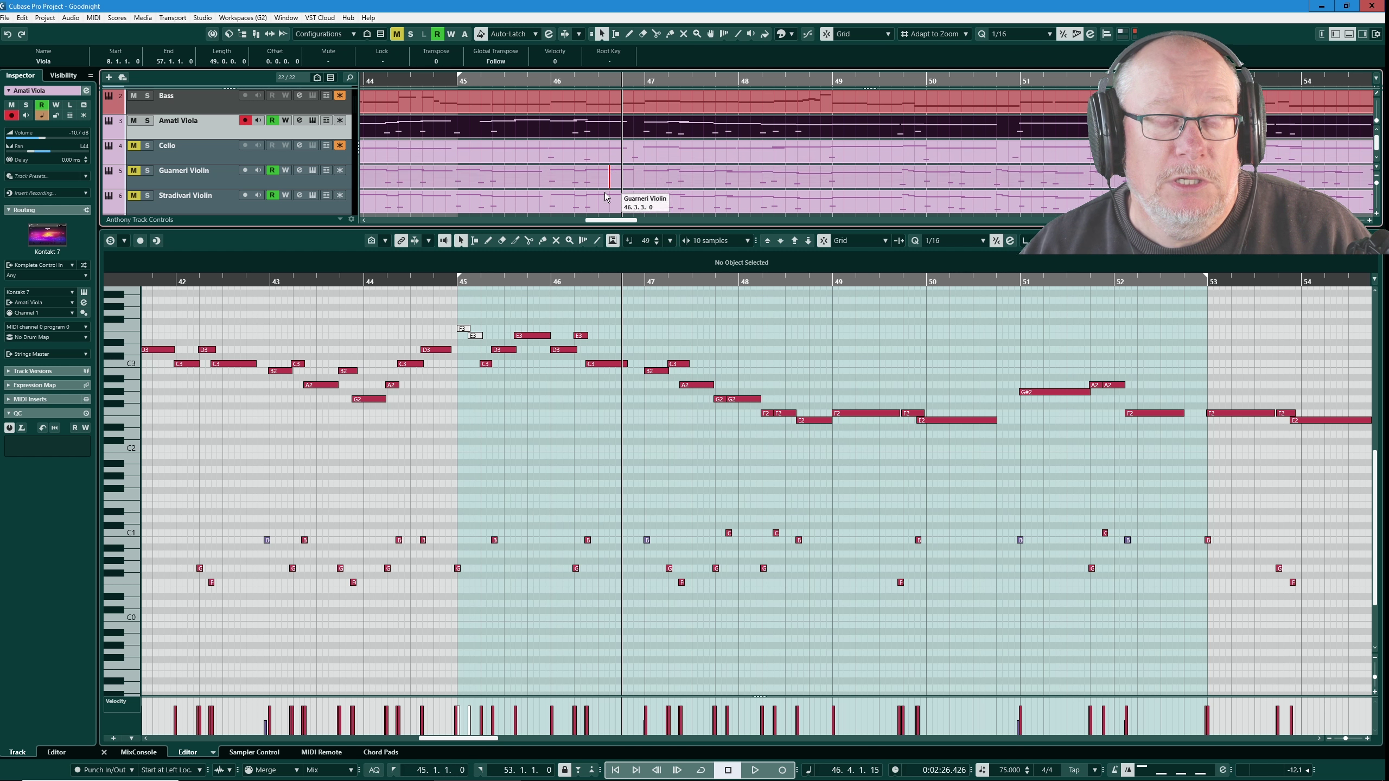
Mute the Amati Viola track, unmute the Guarneri Violin track and show the violin part's notes for editing
click(133, 121)
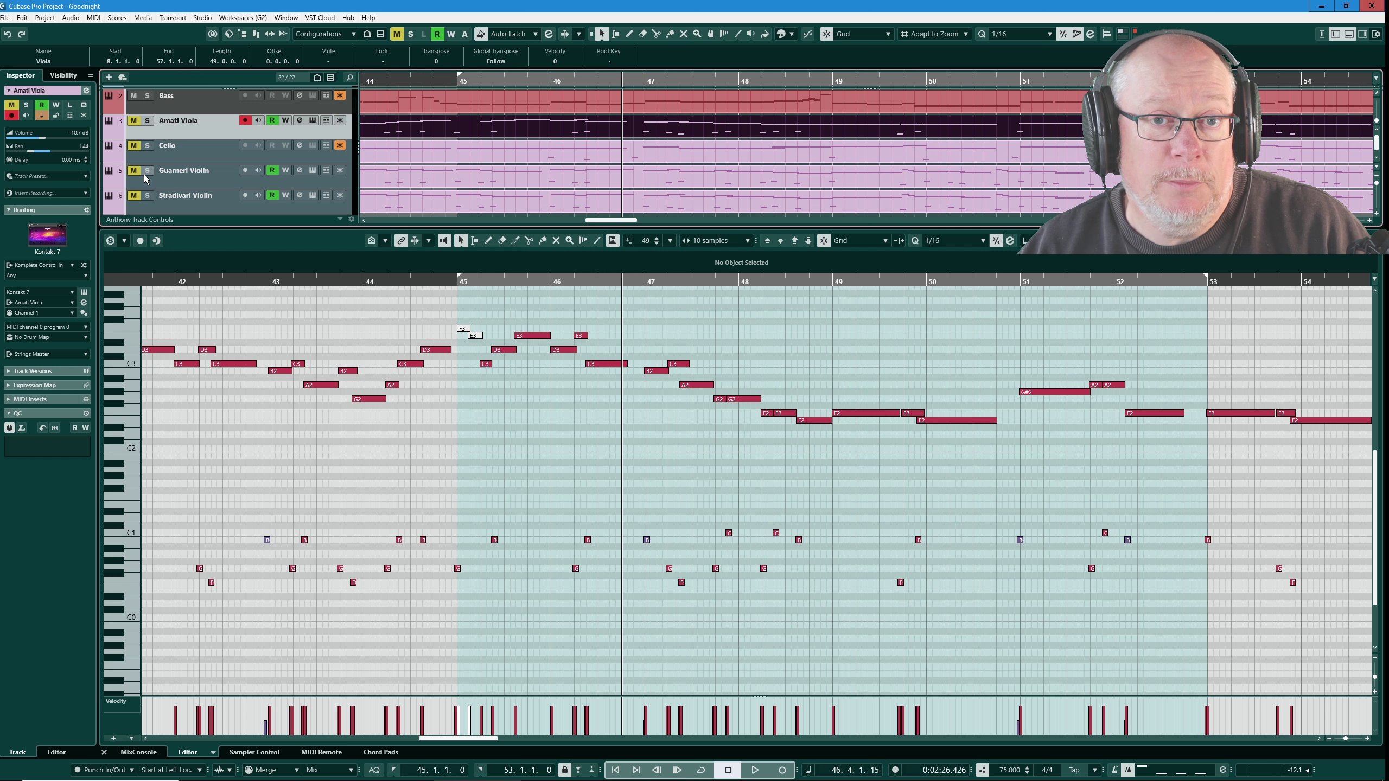
click(134, 172)
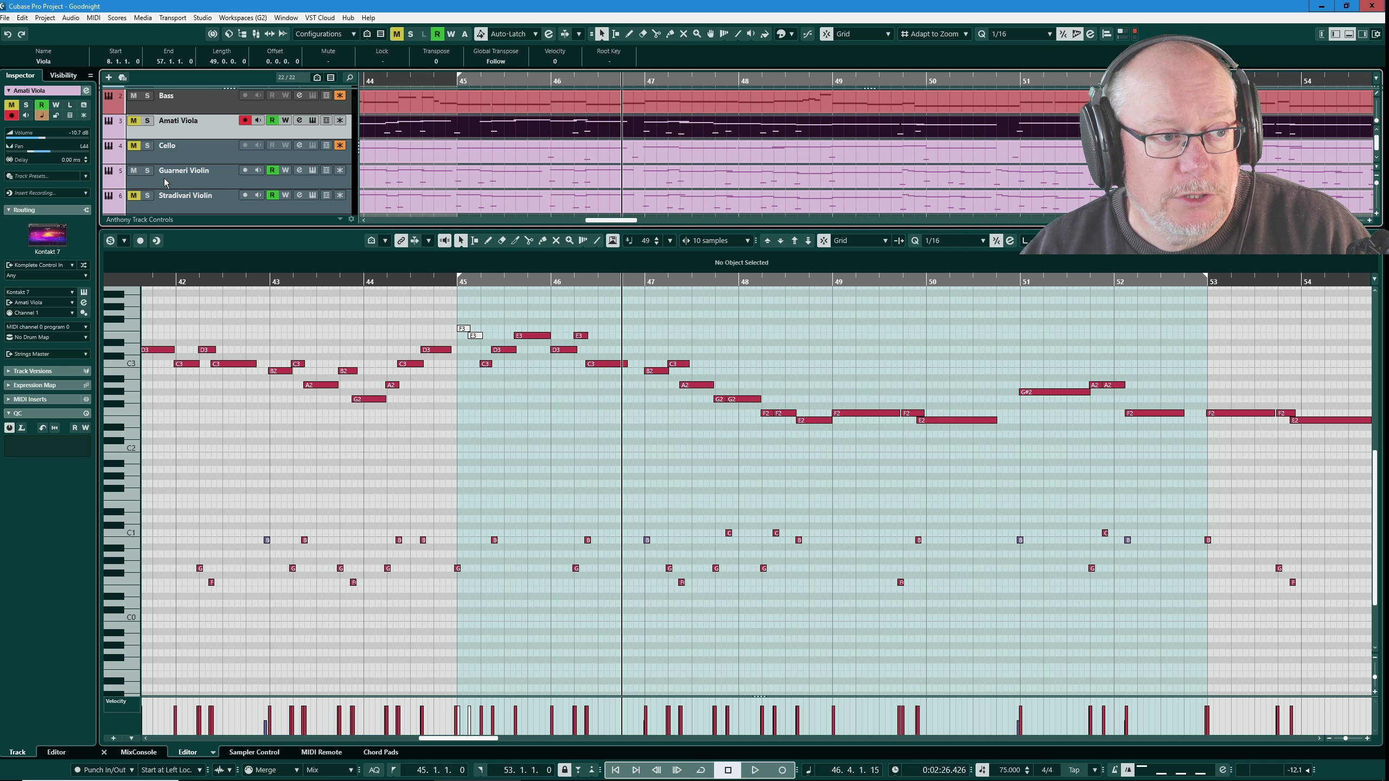
click(638, 176)
Select the A1 keyswitch in bar 46 of the violin part and check its articulation in the Guarneri Violin instrument
click(588, 553)
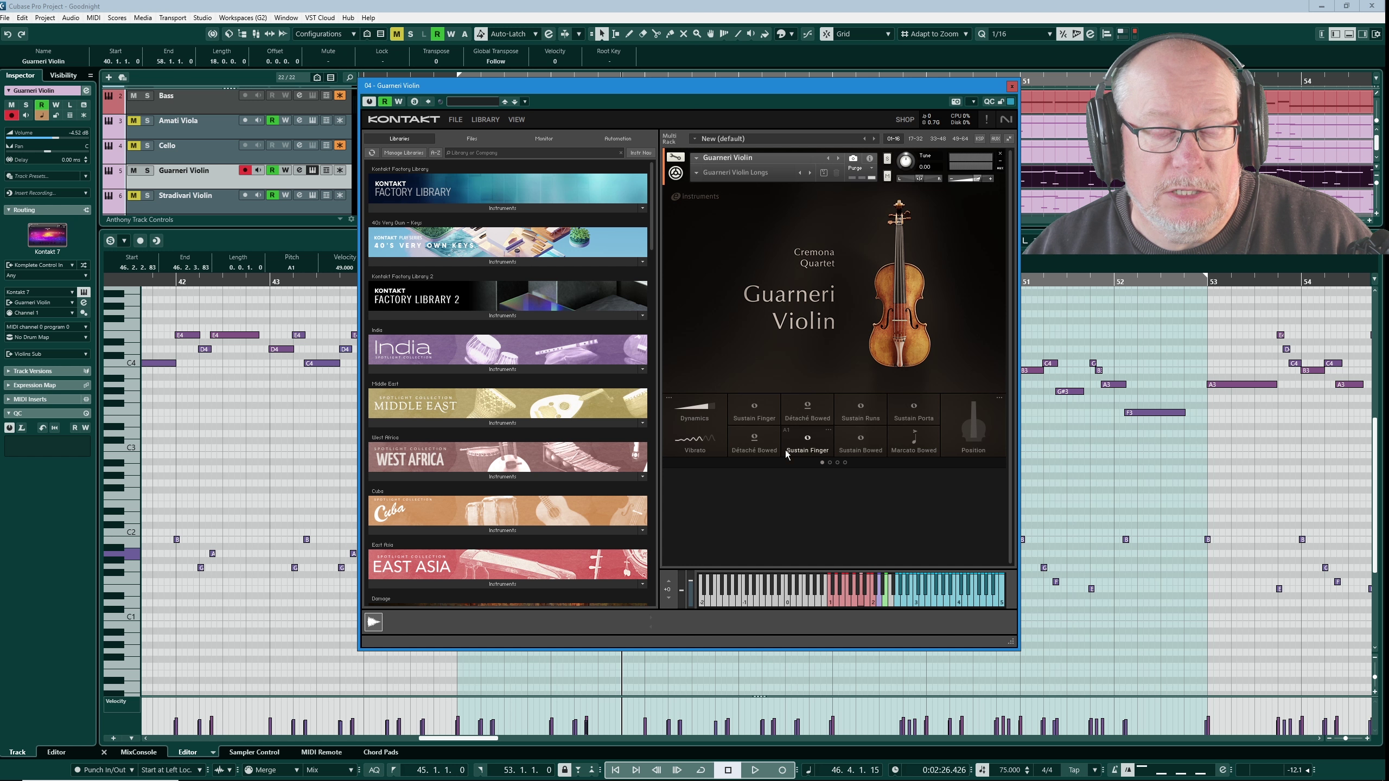
click(1012, 86)
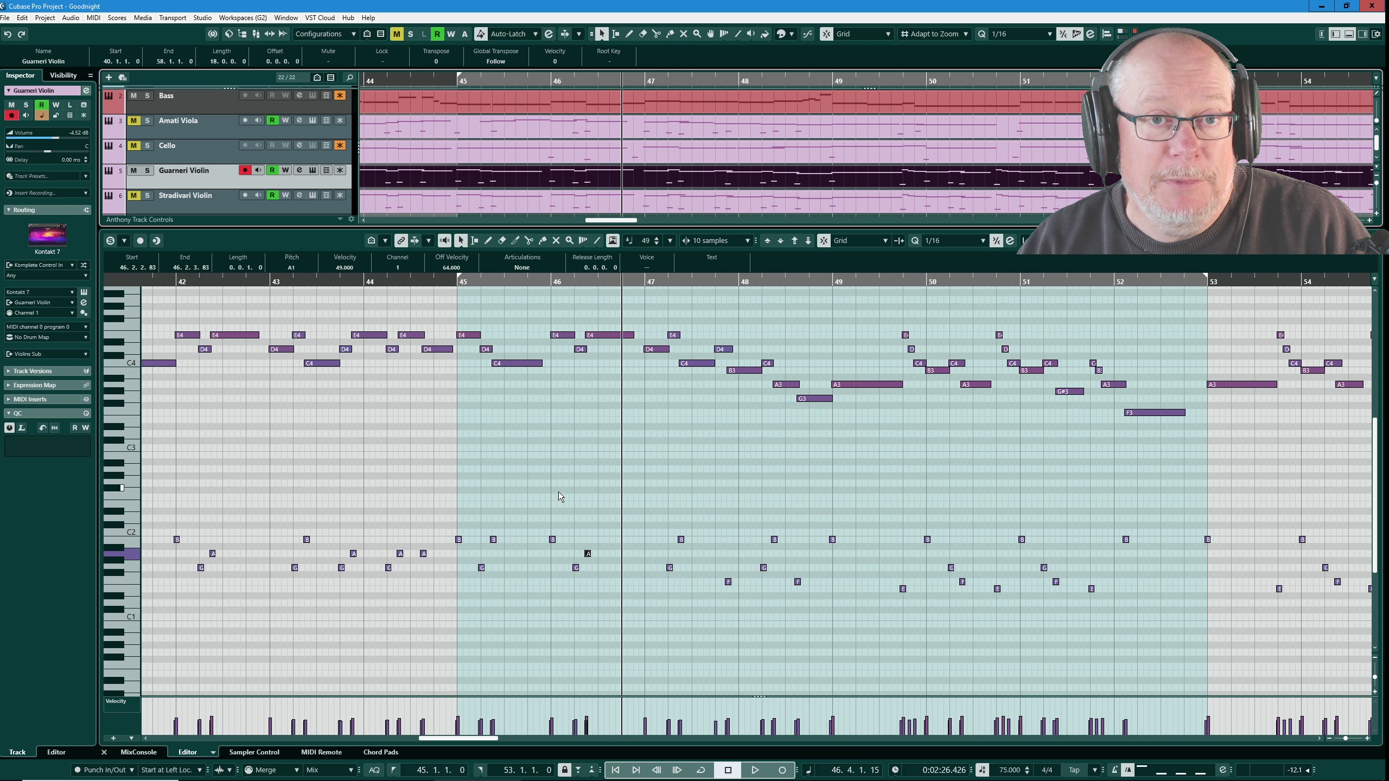
drag(448, 281, 449, 294)
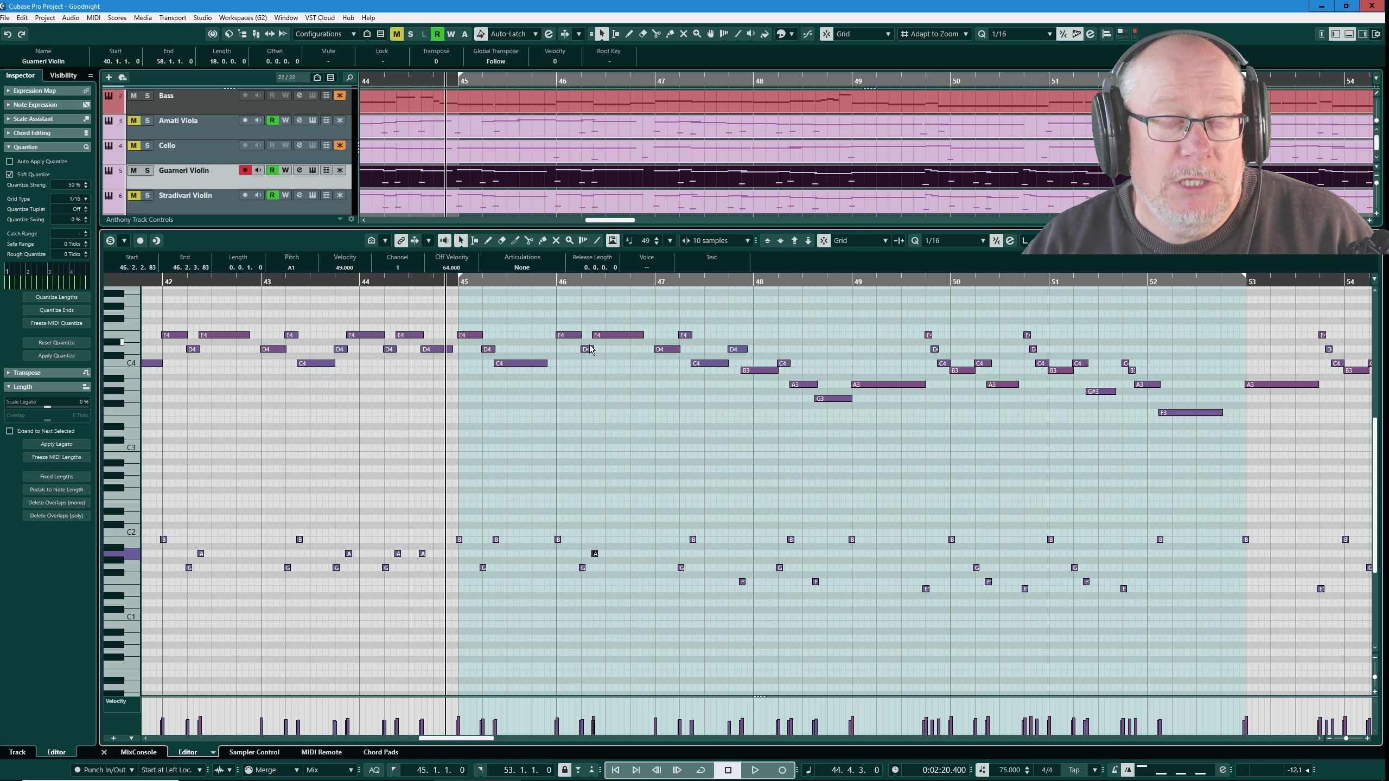
click(312, 170)
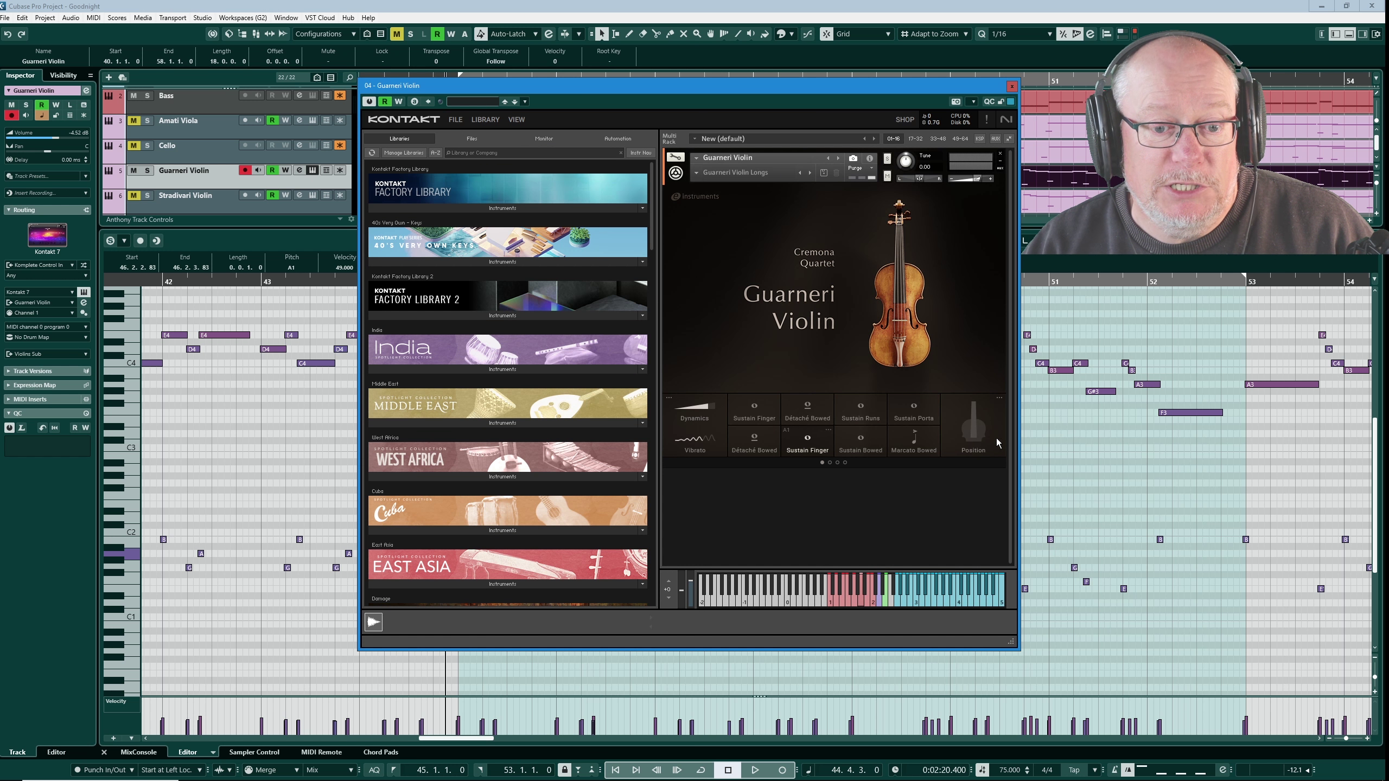
Move the Guarneri Violin instrument window clear of the notes and audition the violin passage from the end of bar 44
drag(704, 88, 1055, 149)
key(space)
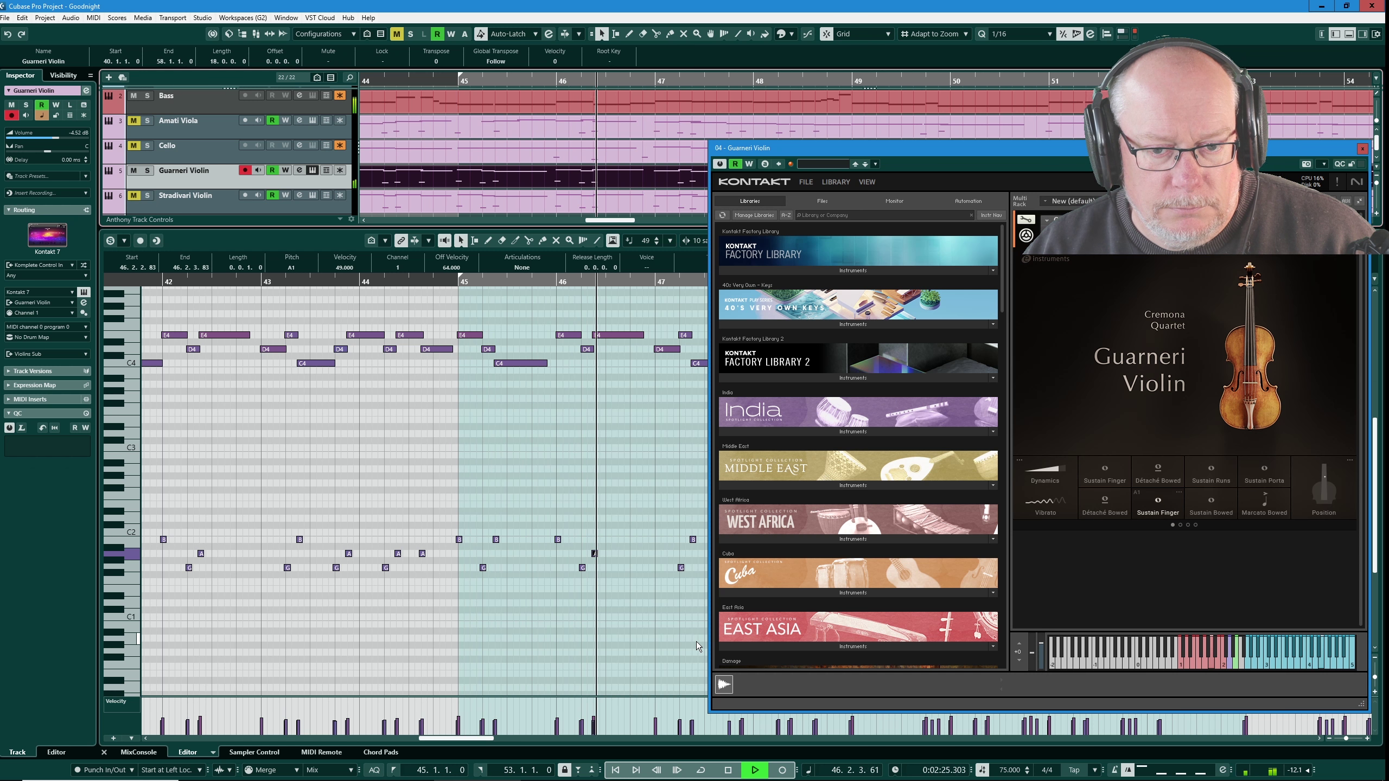
key(space)
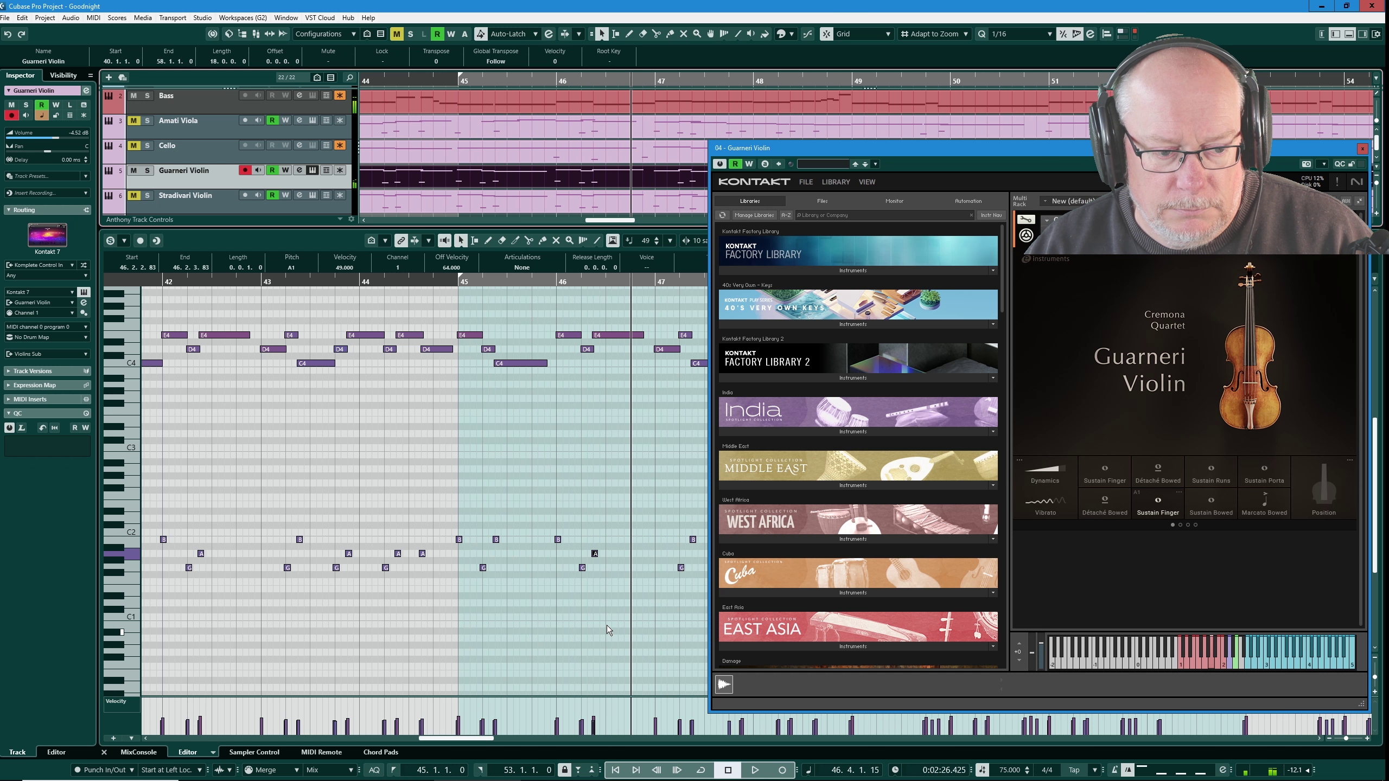
Raise the A1 keyswitch in bar 46 to B1 and audition the violin passage from the end of bar 44
right_click(586, 542)
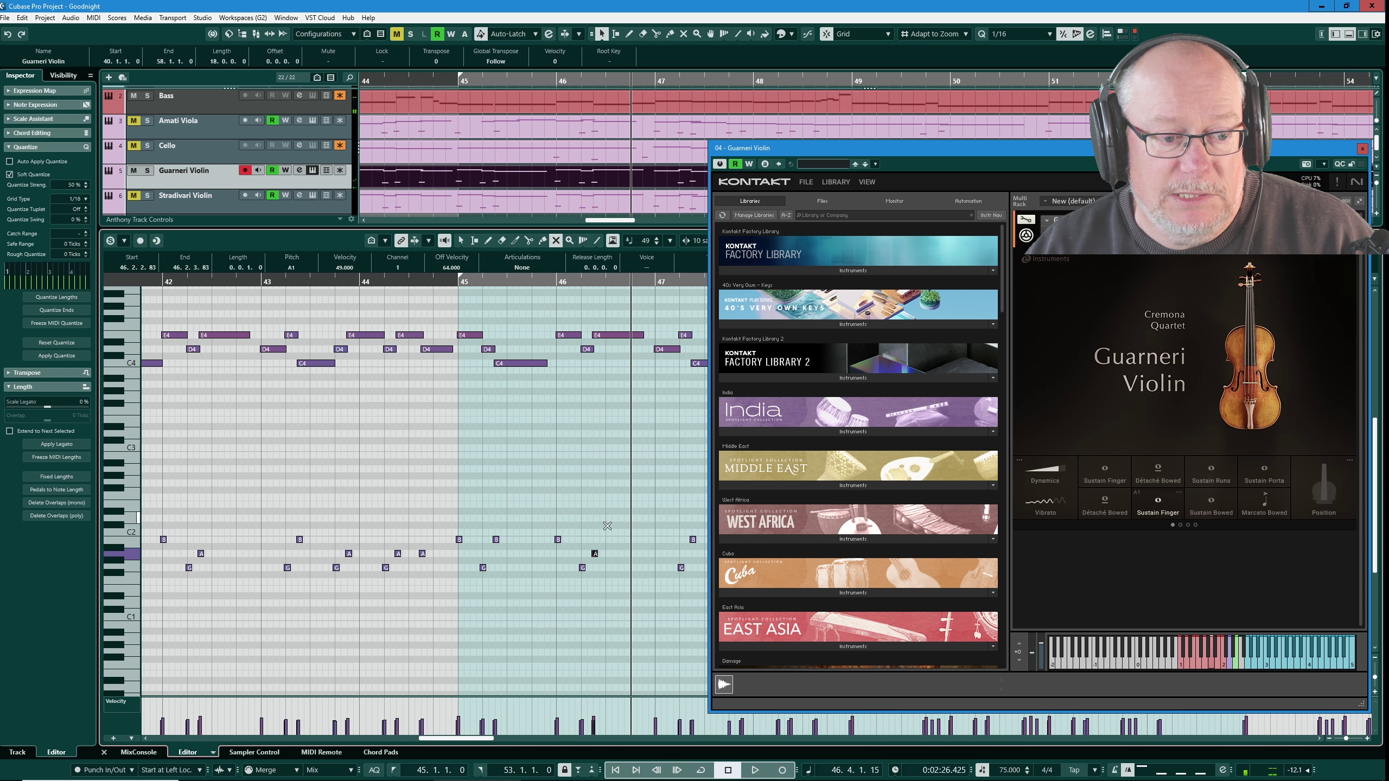
click(586, 529)
key(Up)
key(Up)
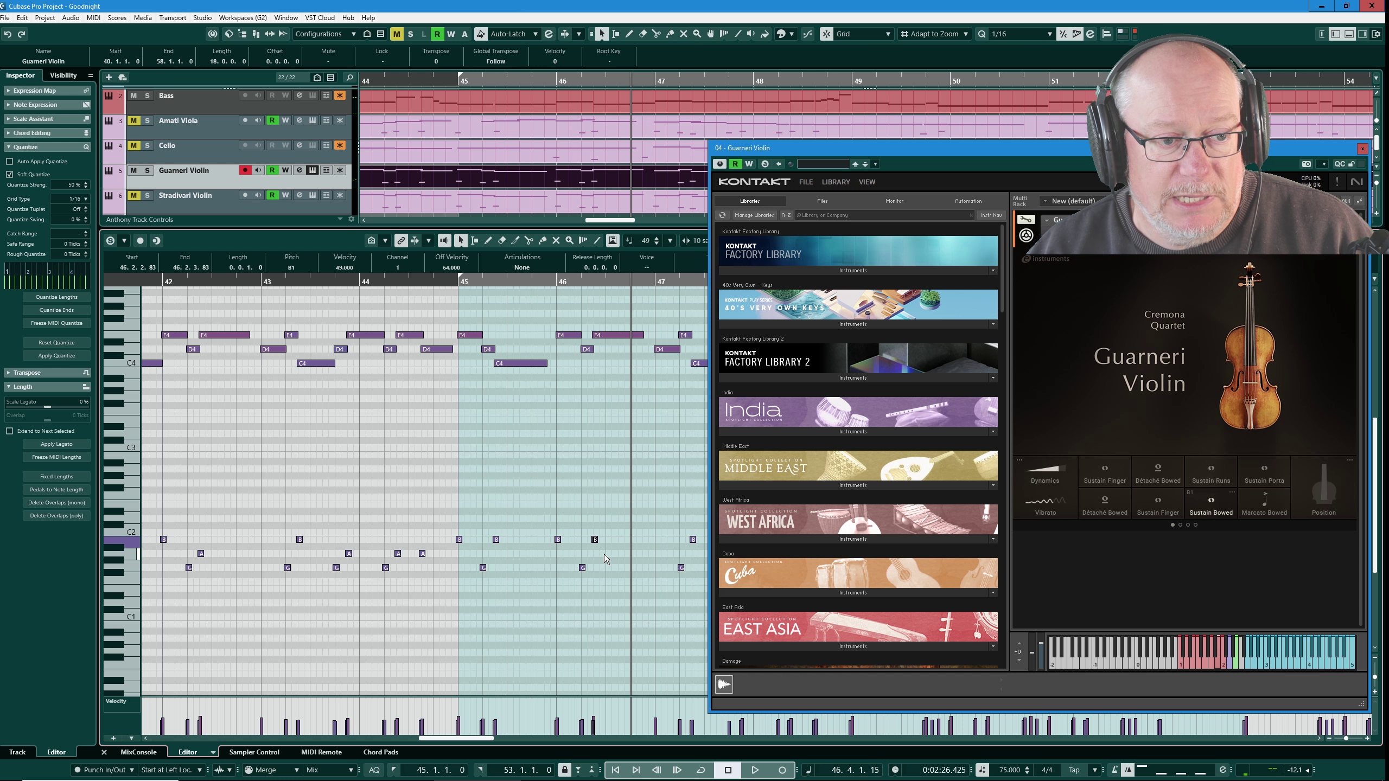
click(449, 280)
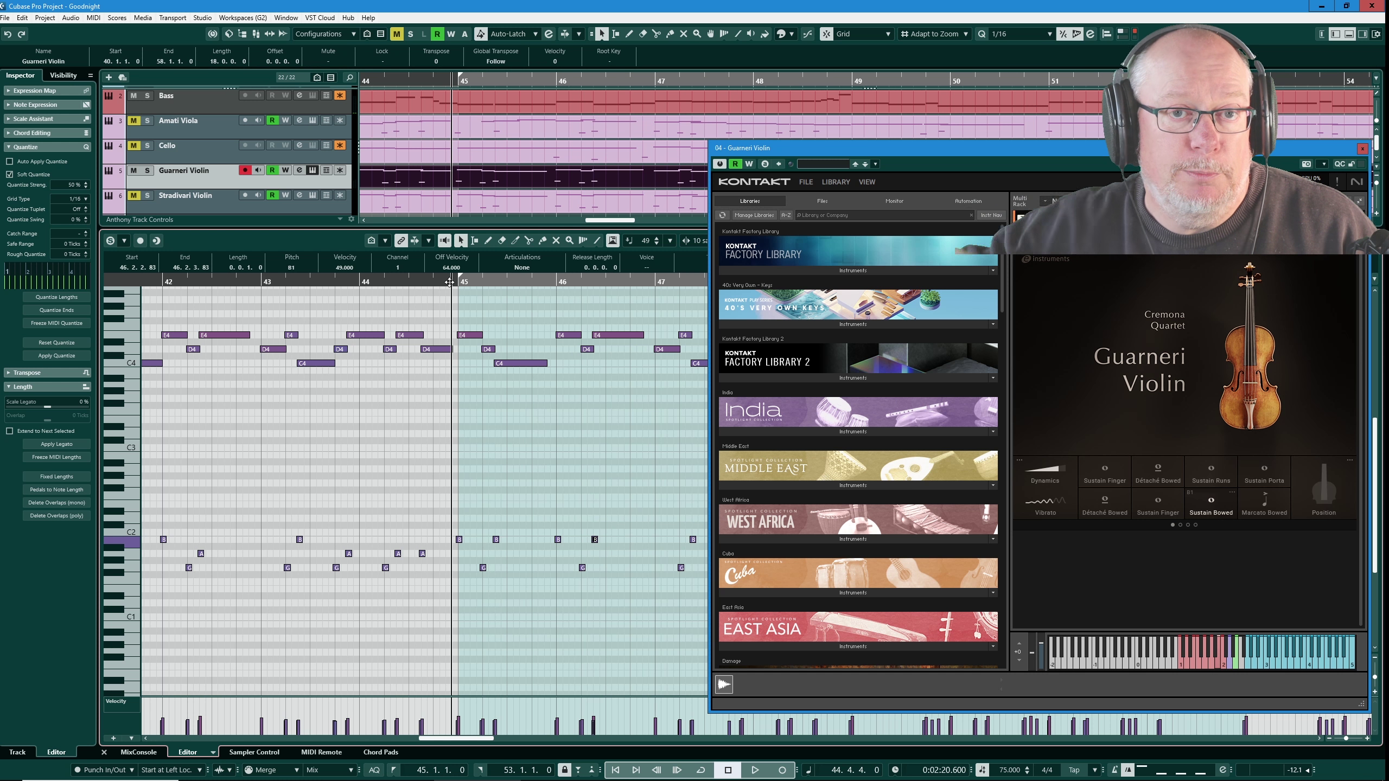
key(space)
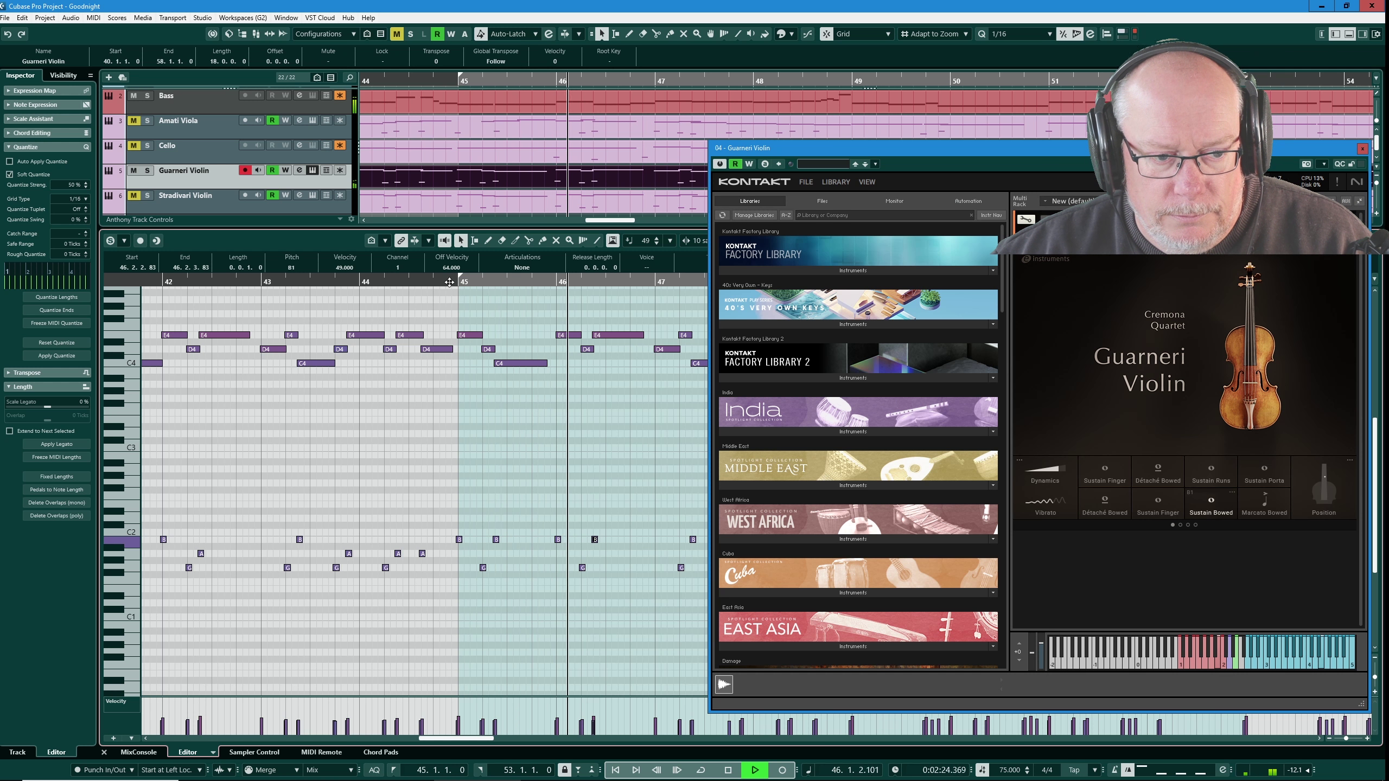
key(space)
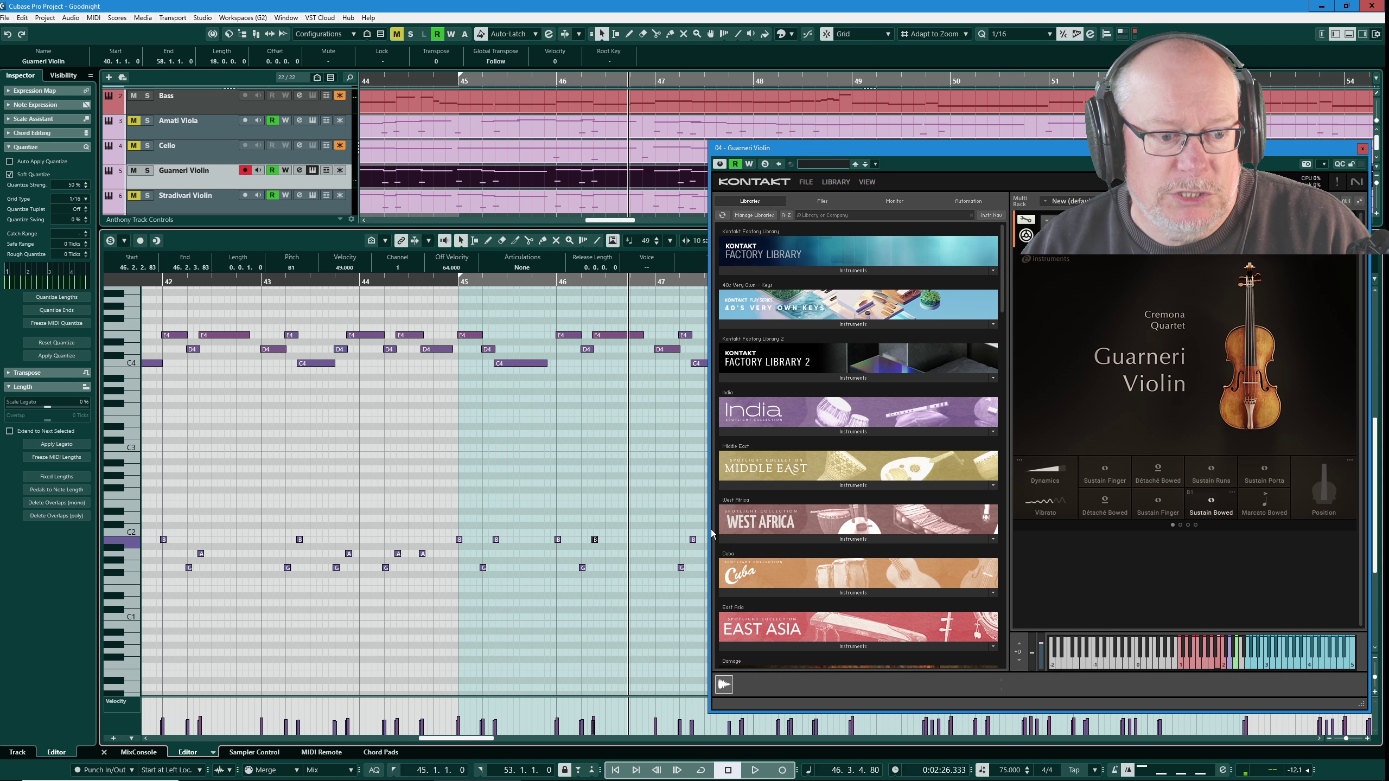
Return the bar 46 keyswitch to A1 and replay the violin passage from the third beat of bar 45
key(Down)
key(Down)
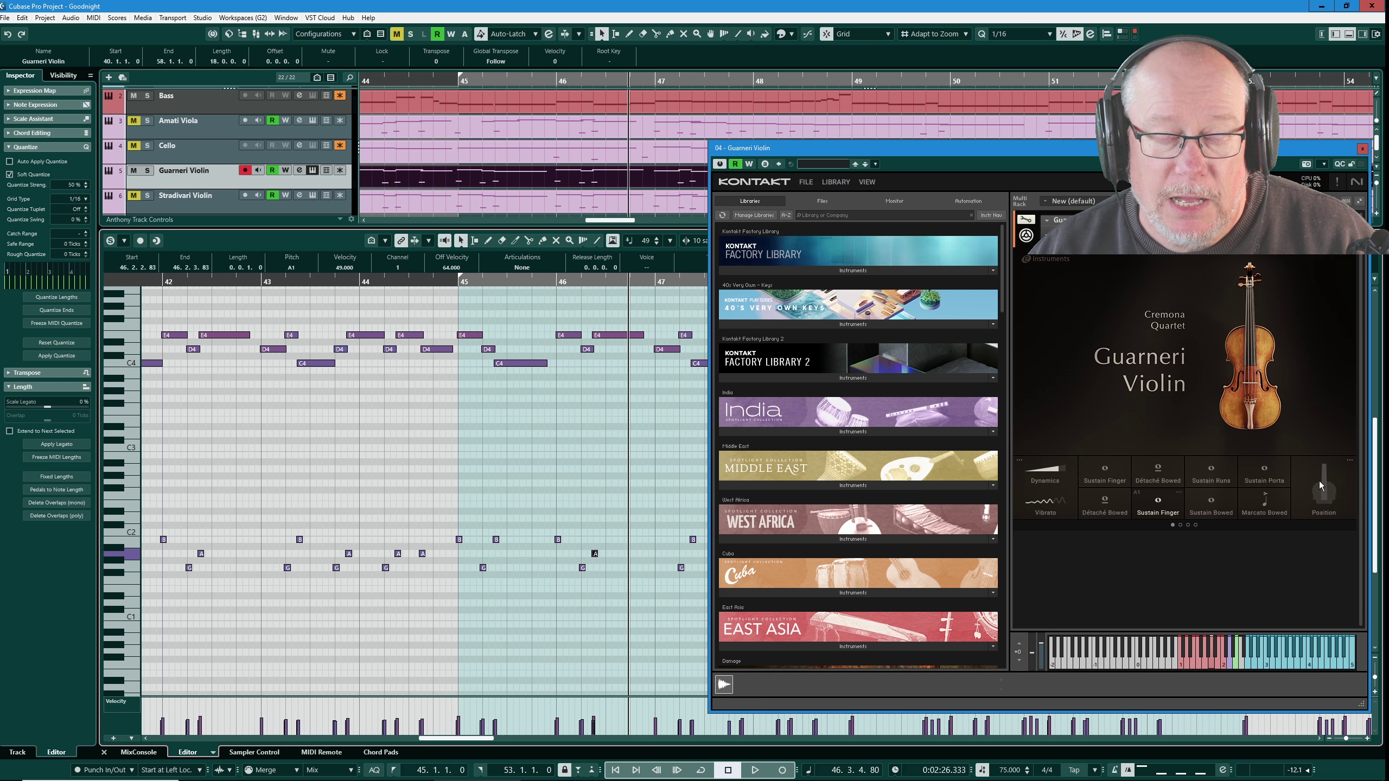
click(527, 281)
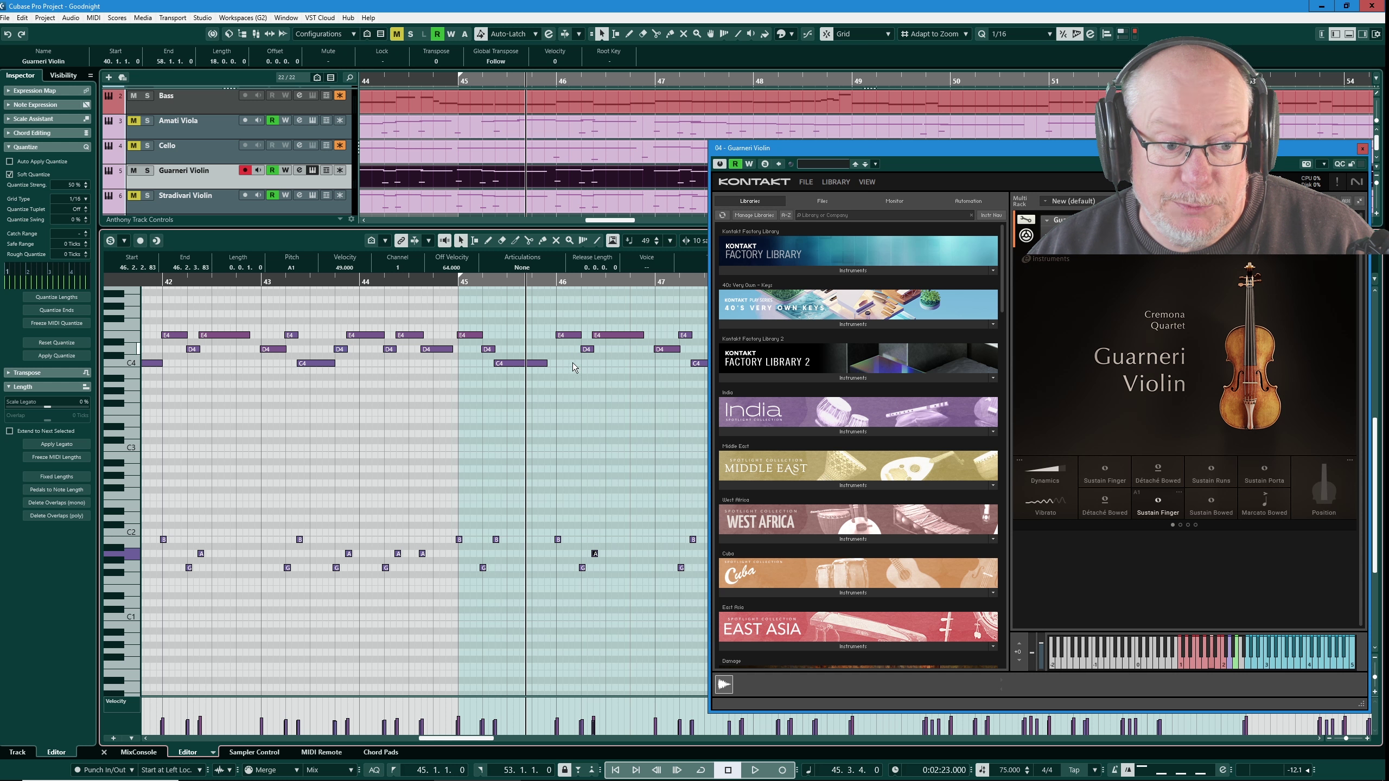
key(space)
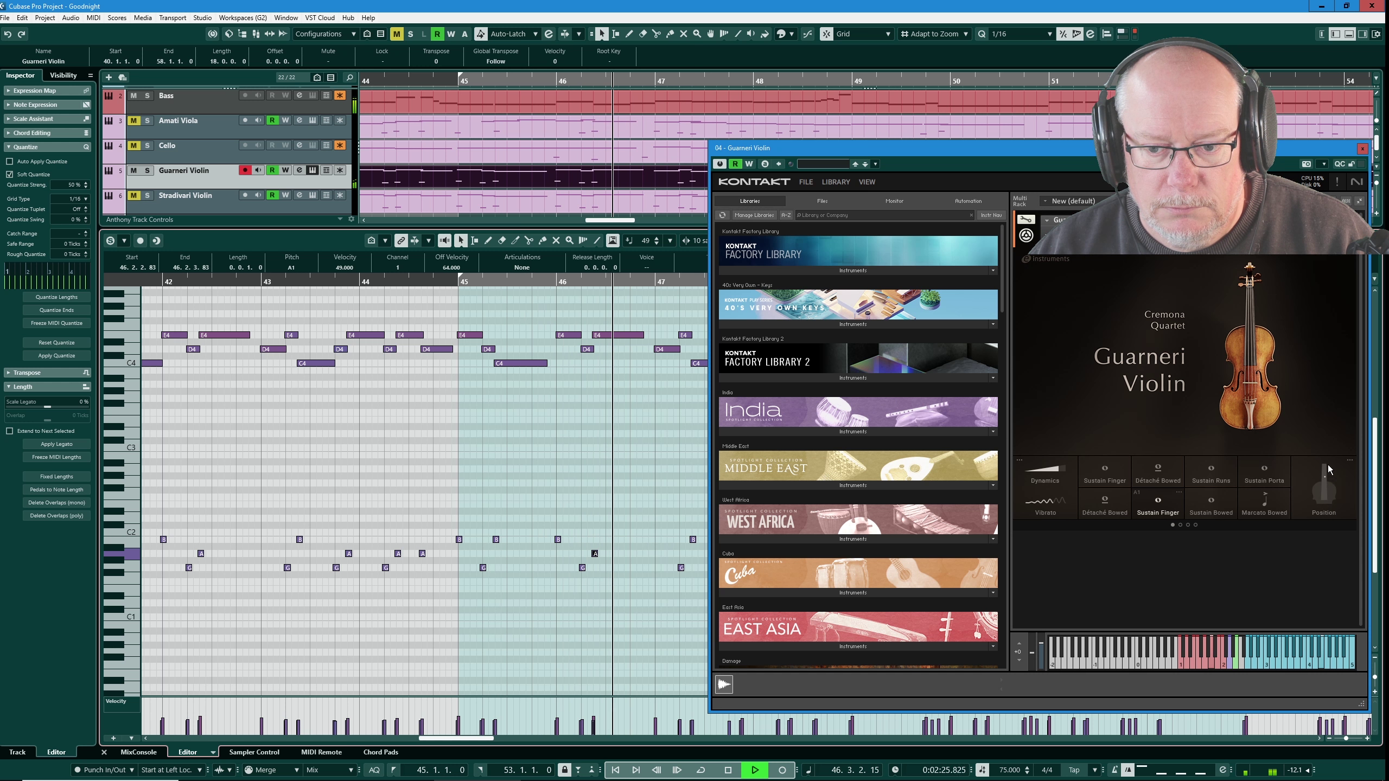
key(space)
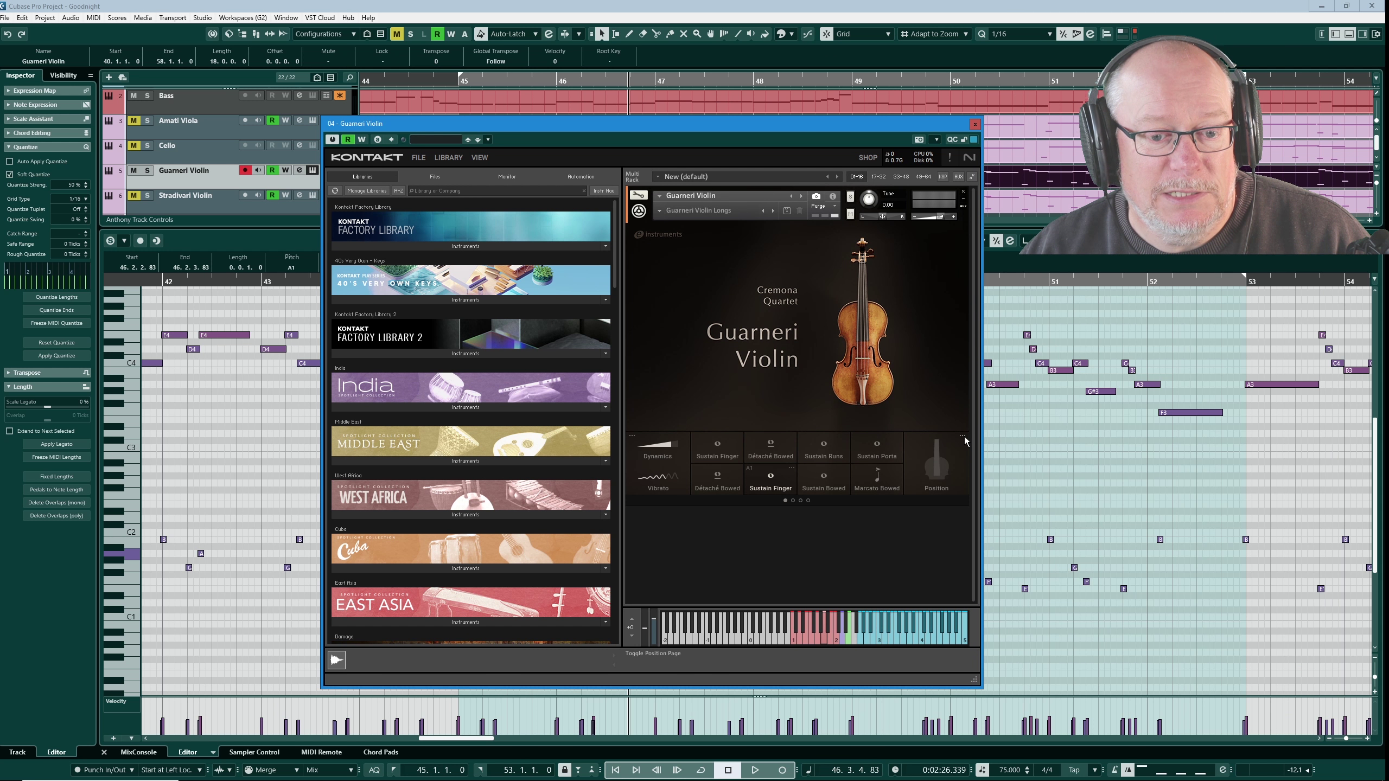
Inspect the Position page of the Guarneri Violin instrument, then close the page and the instrument window
click(963, 437)
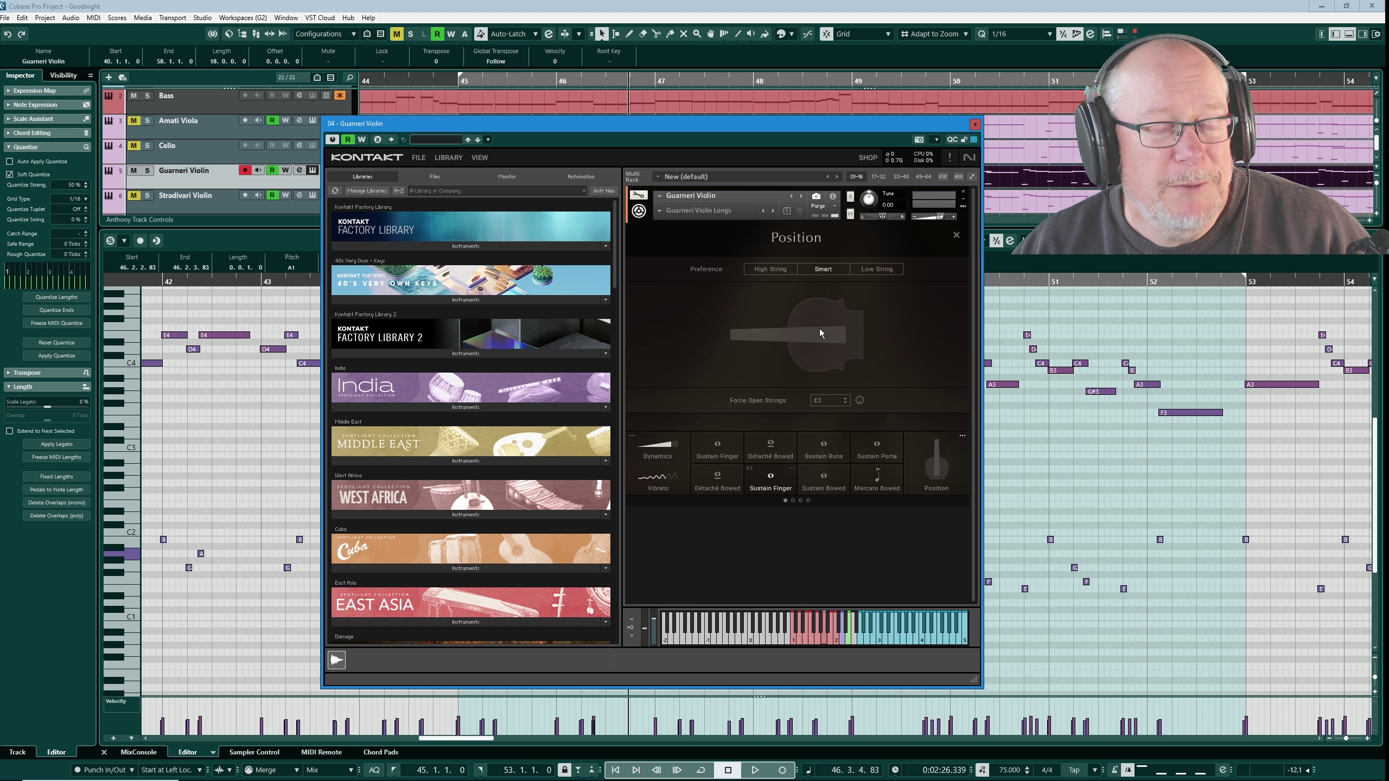
click(961, 434)
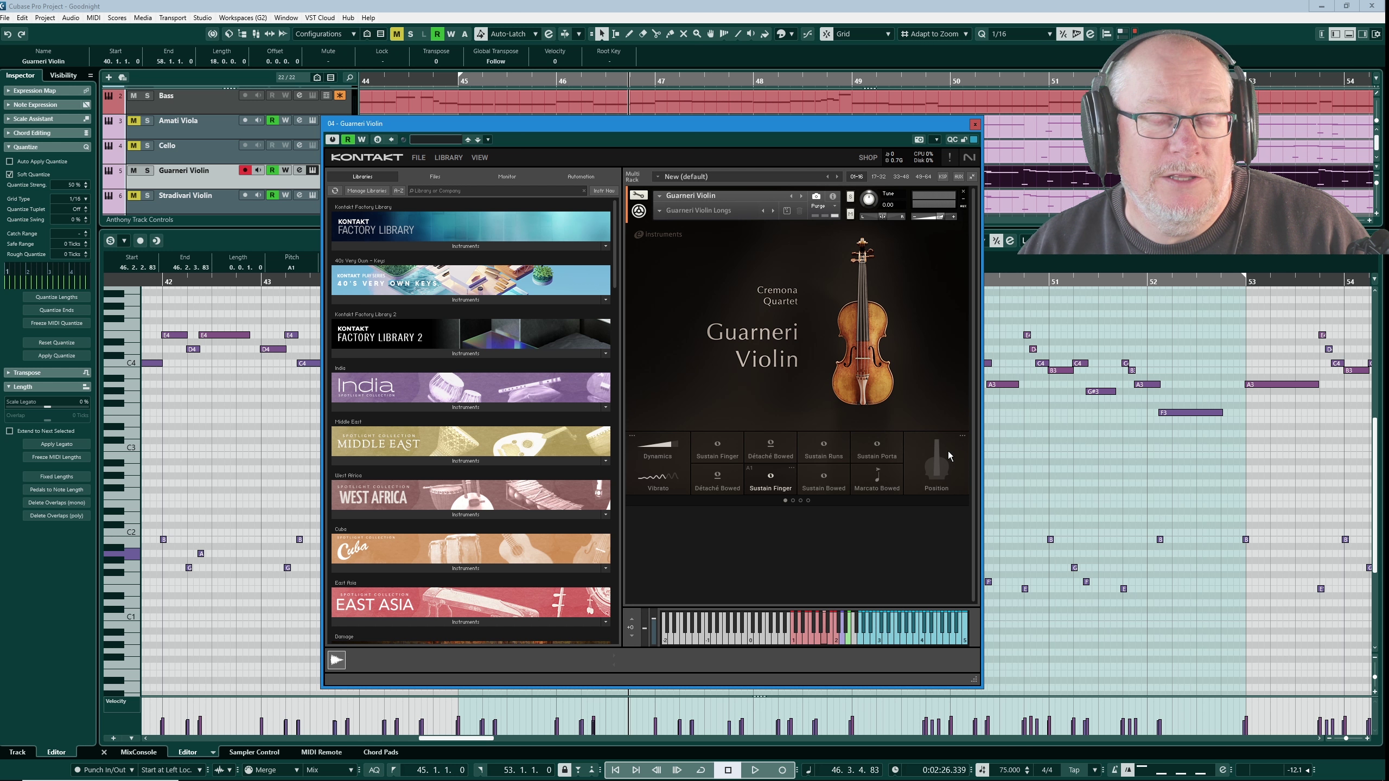
drag(747, 129, 1132, 160)
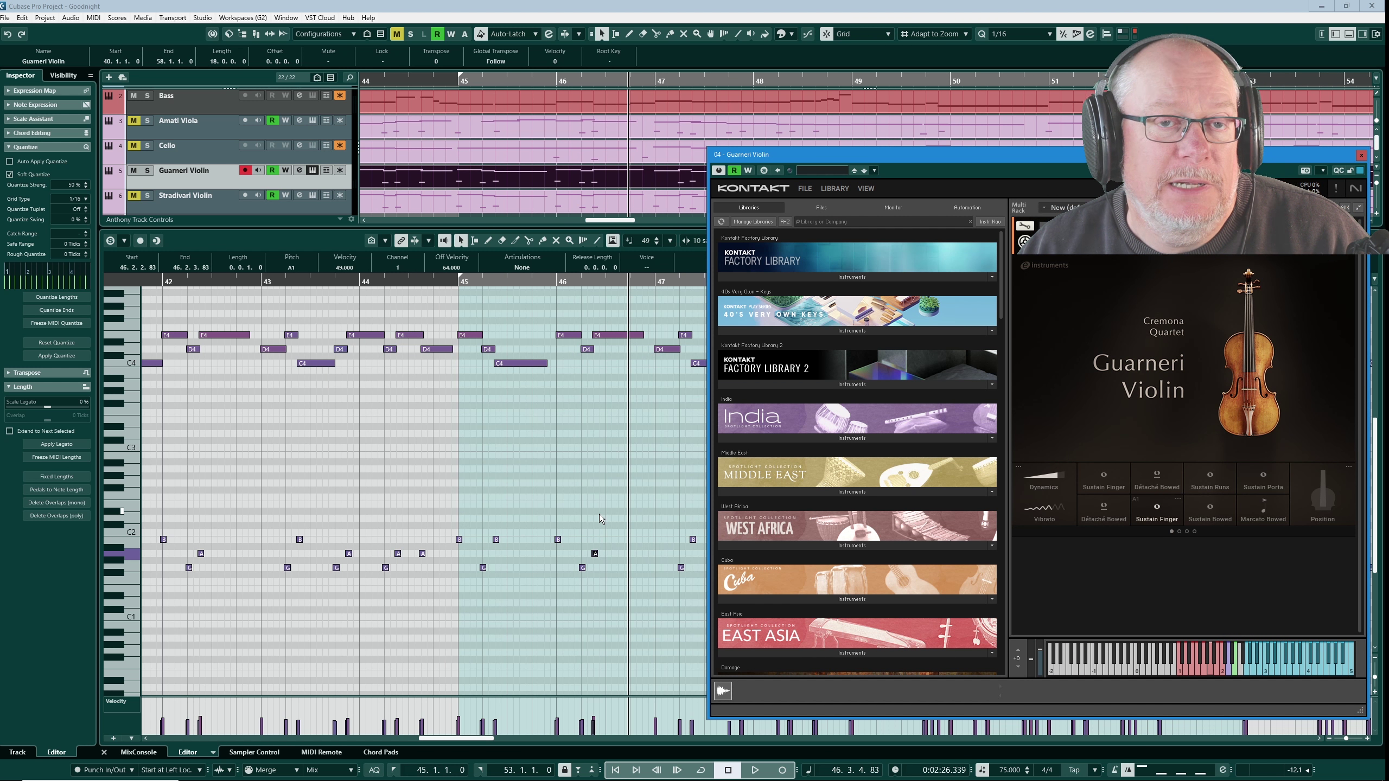
key(ctrl+w)
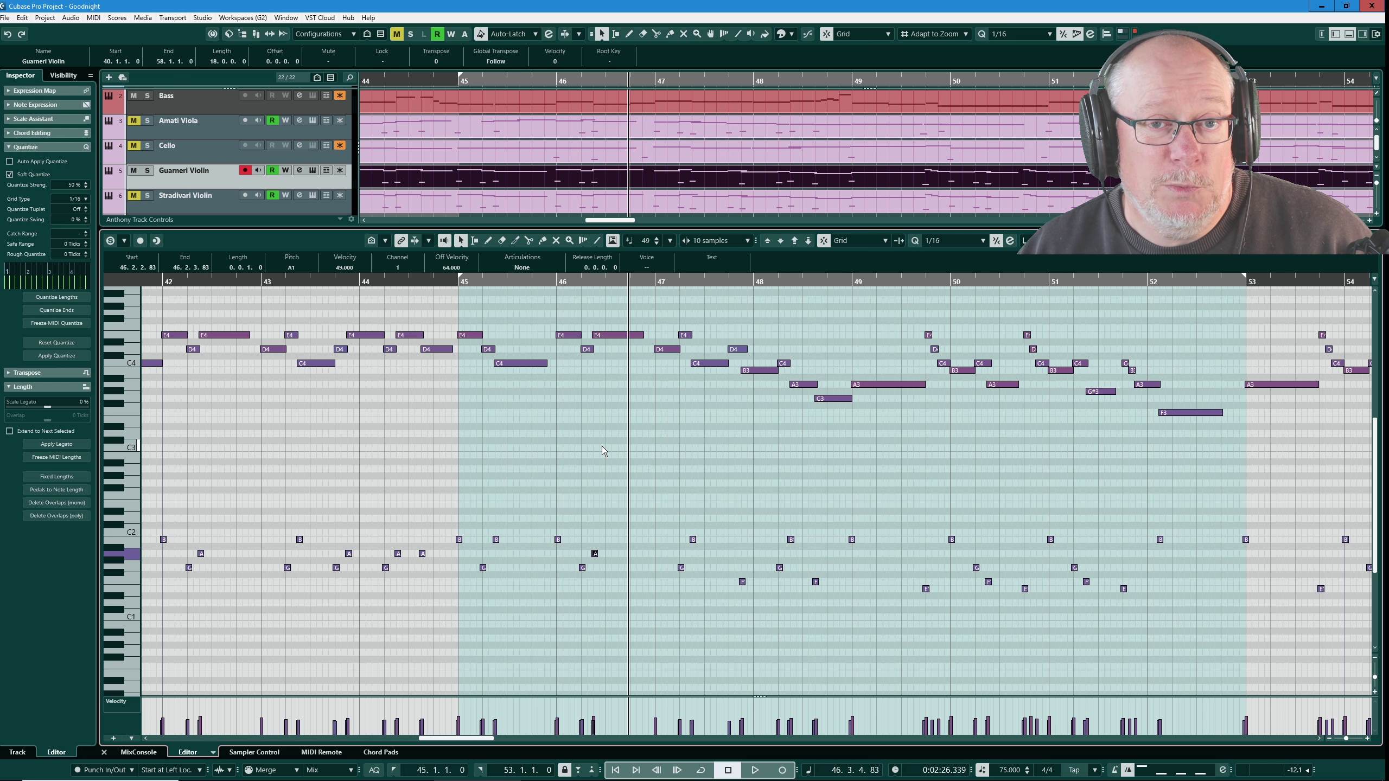
Select the F1 keyswitch near the end of bar 47 and audition the violin part from bar 47 through bar 48
click(681, 422)
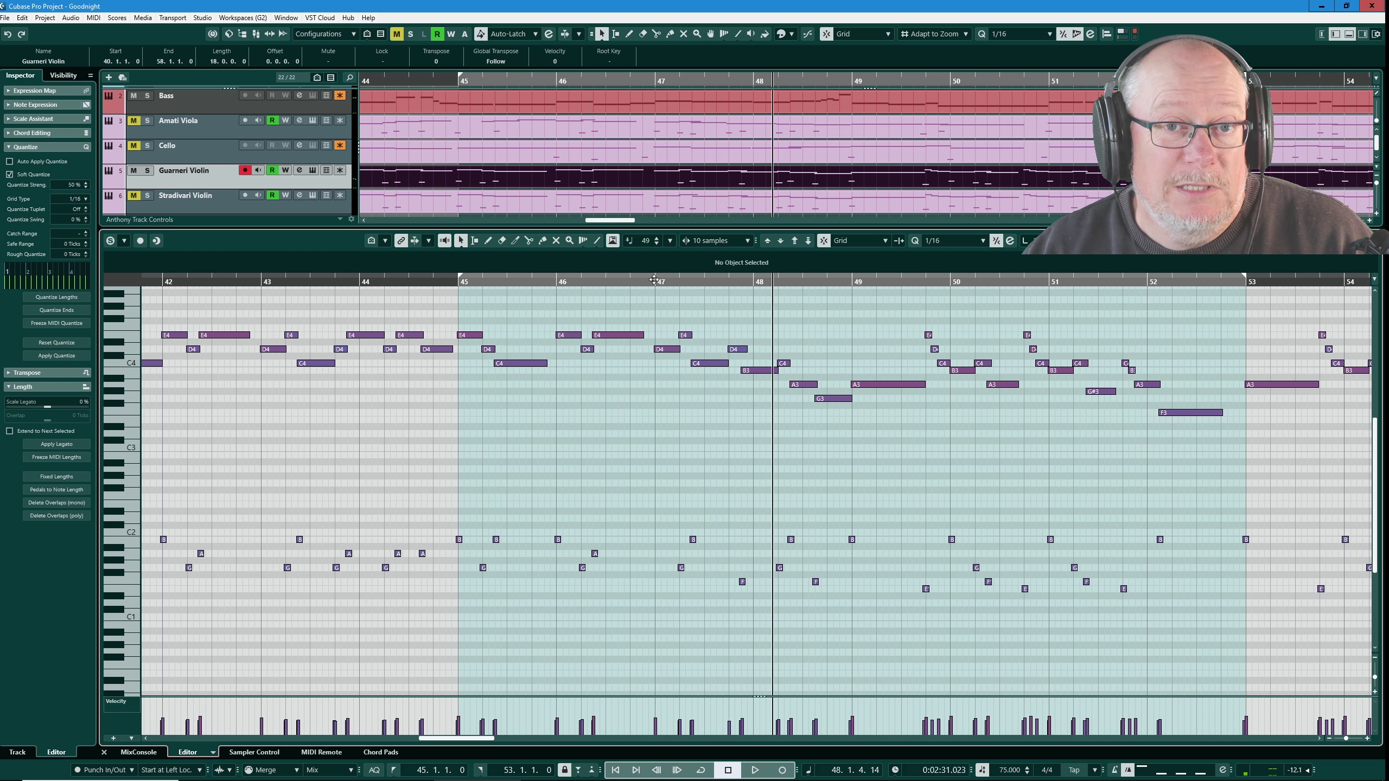
click(654, 281)
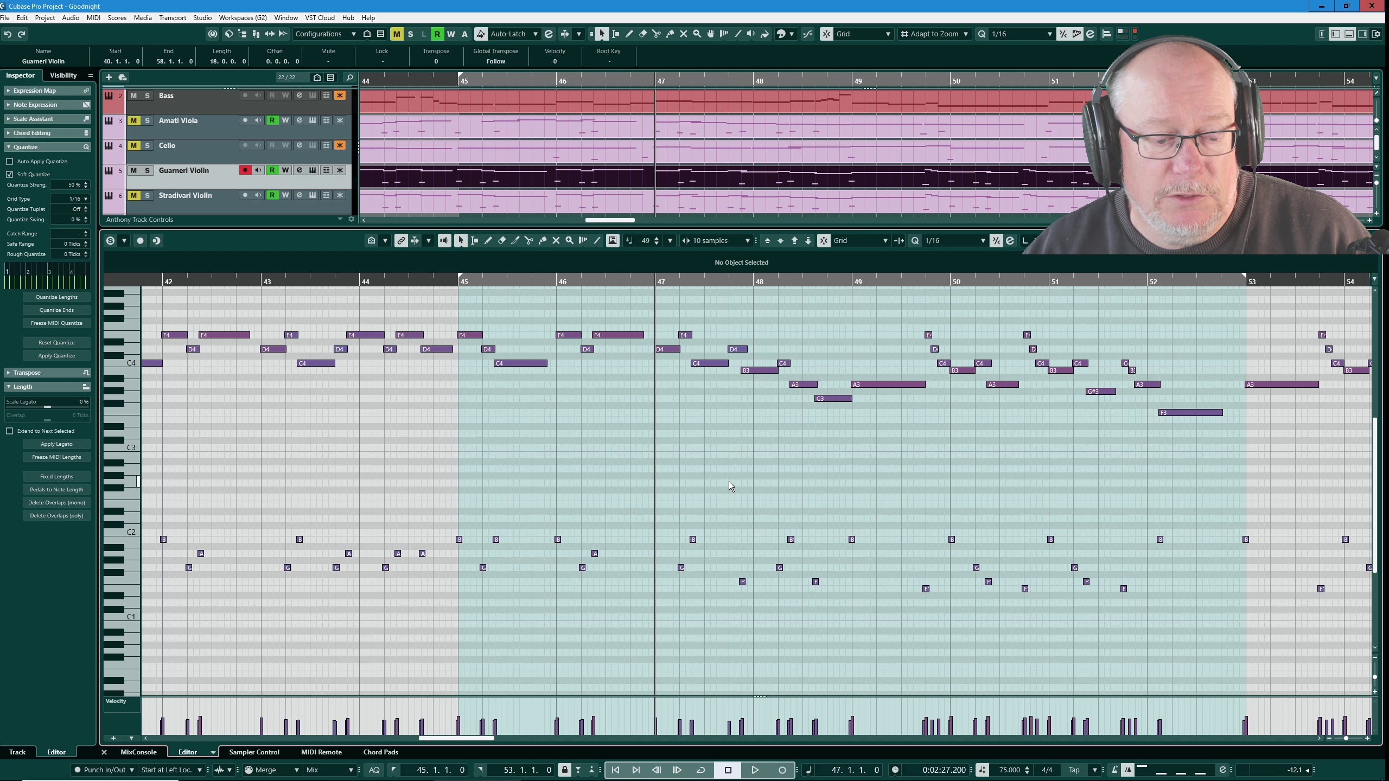
drag(732, 568, 760, 600)
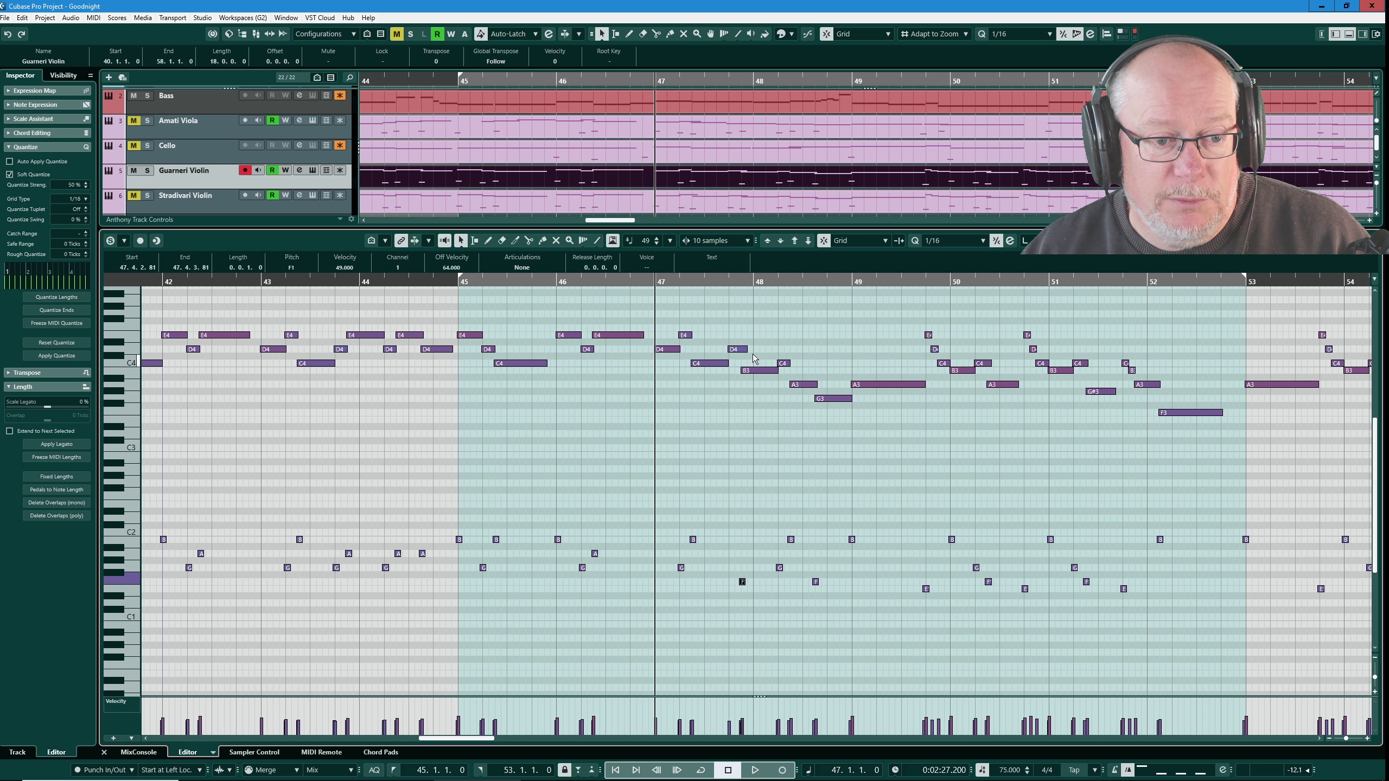
key(space)
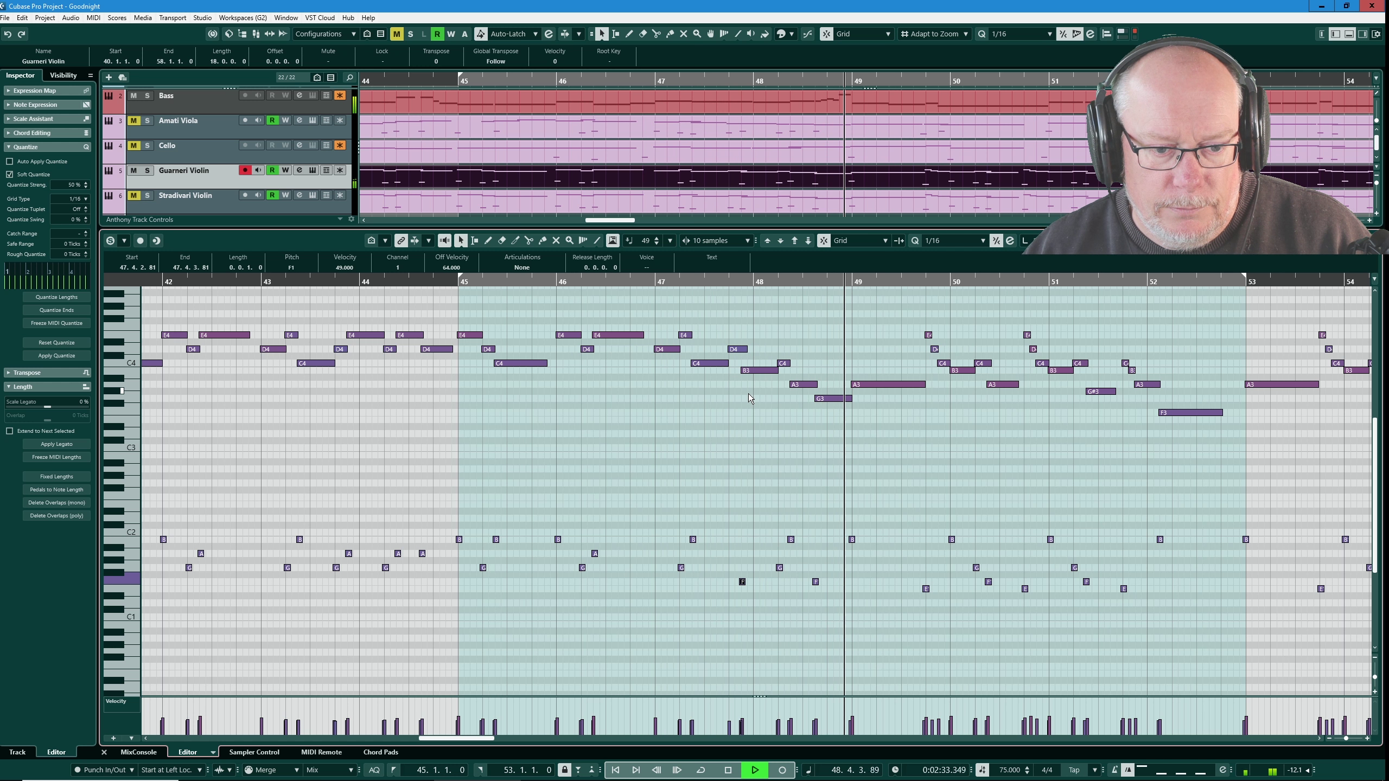
key(space)
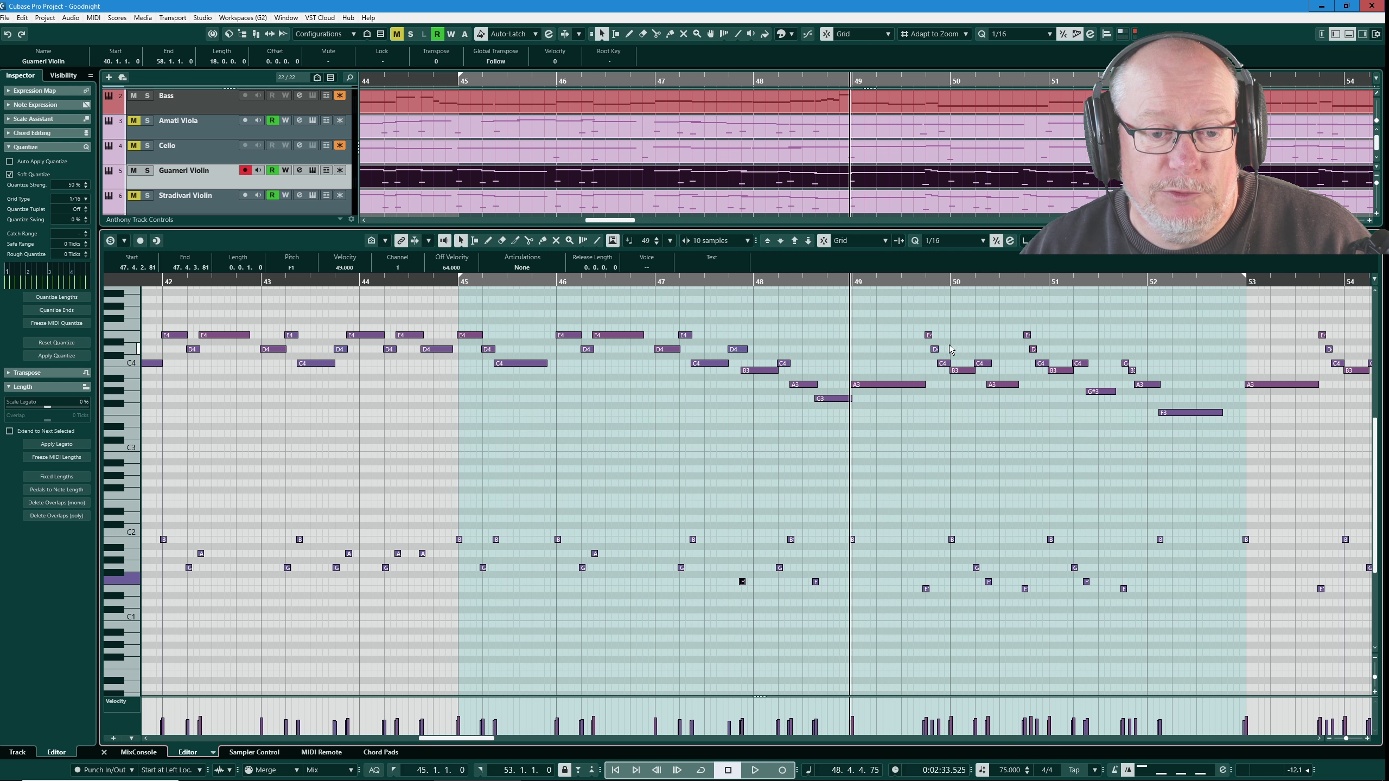
Check the articulation of the E1 keyswitch under the fast run starting late in bar 49, and audition the run
drag(910, 313, 994, 379)
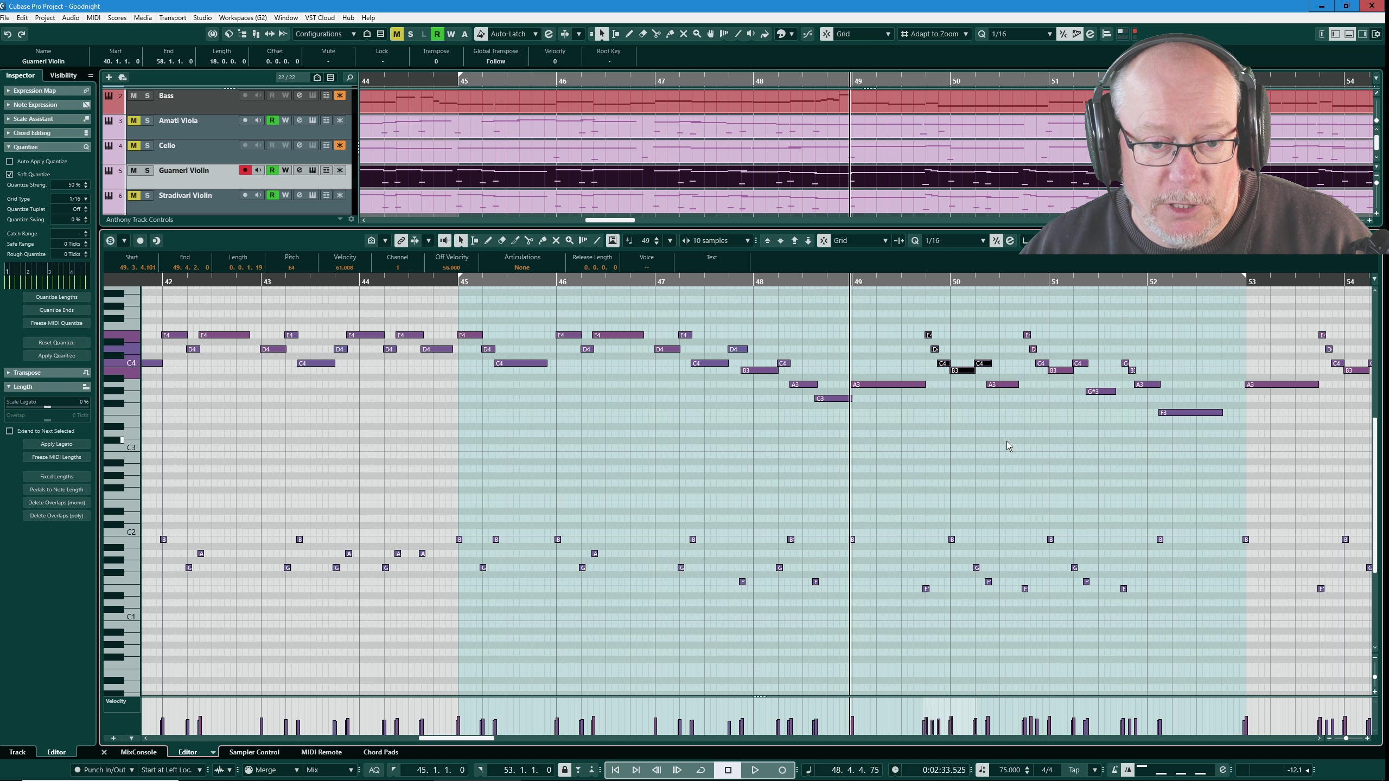
shift+click(969, 373)
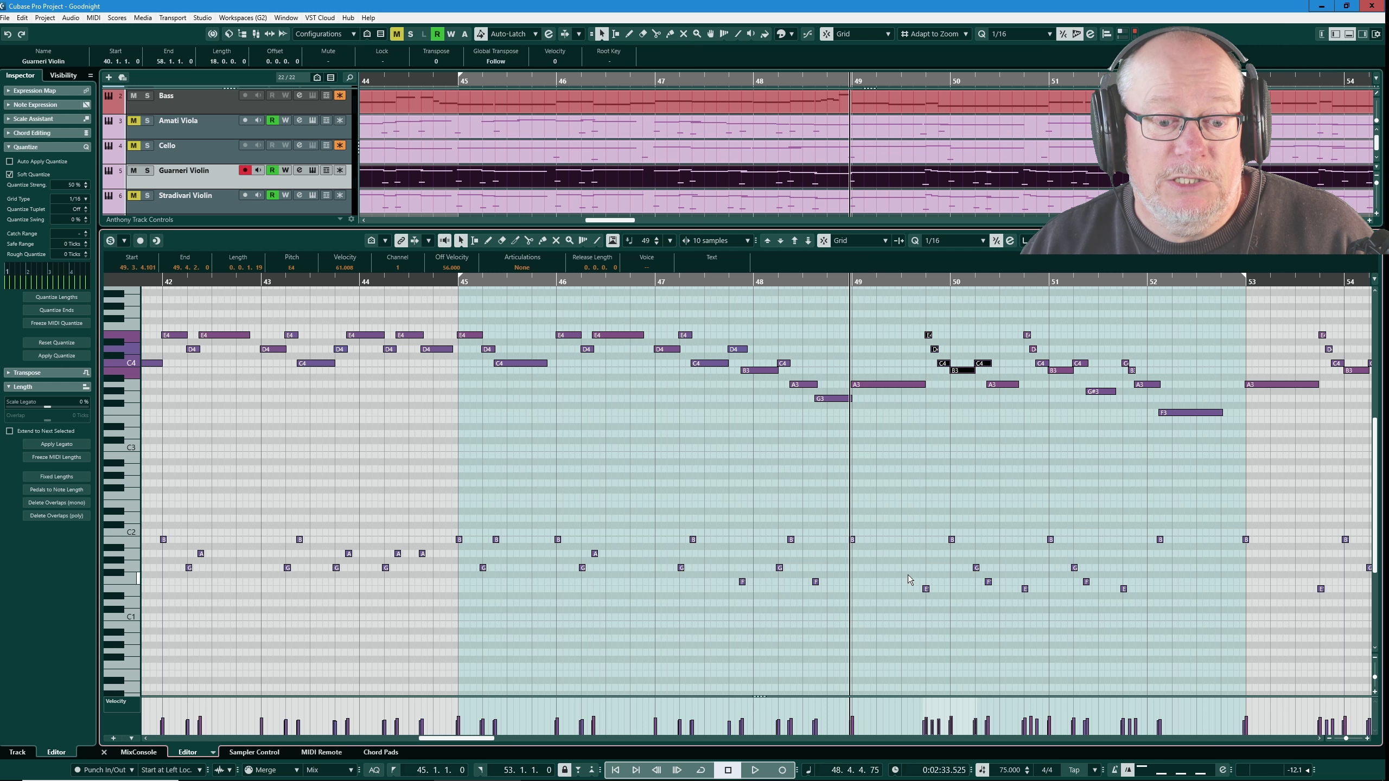
drag(909, 576, 955, 605)
drag(955, 605, 956, 605)
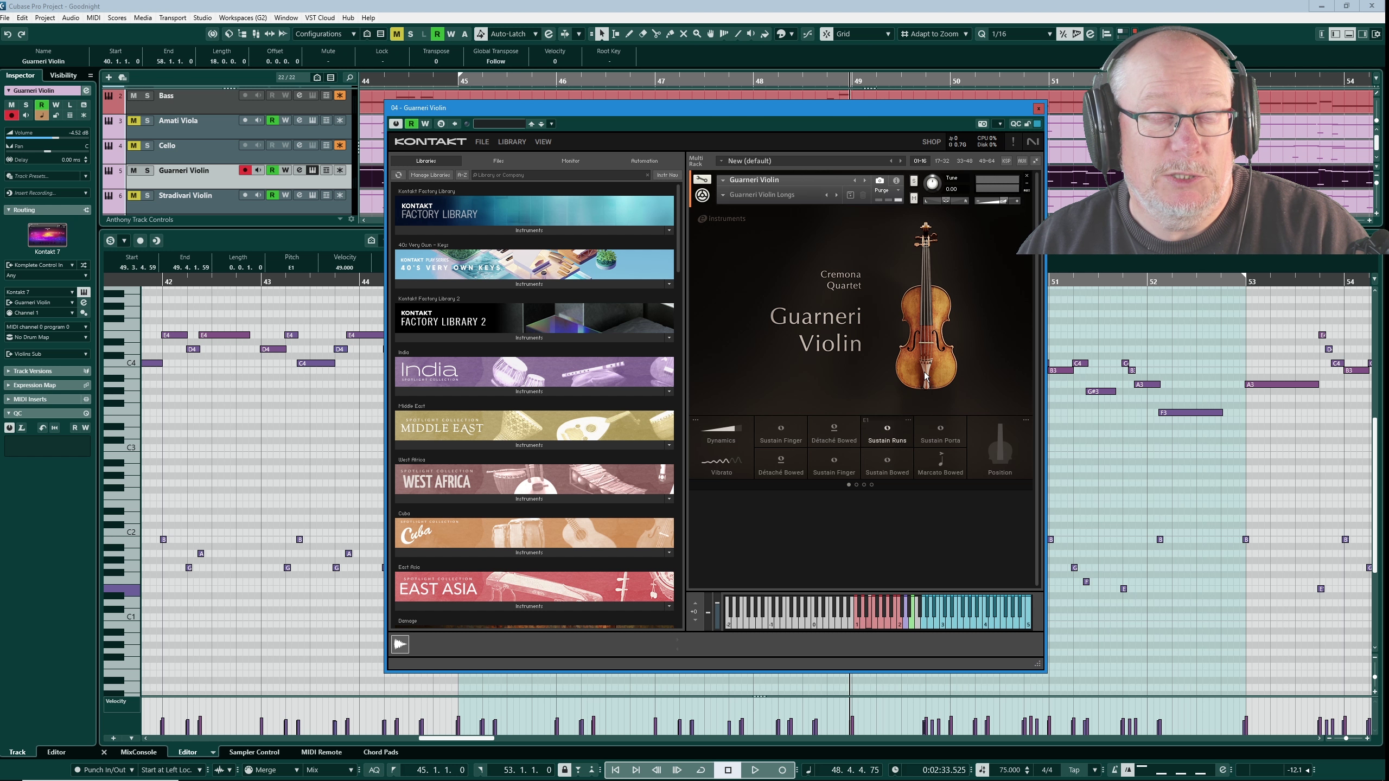
click(1038, 109)
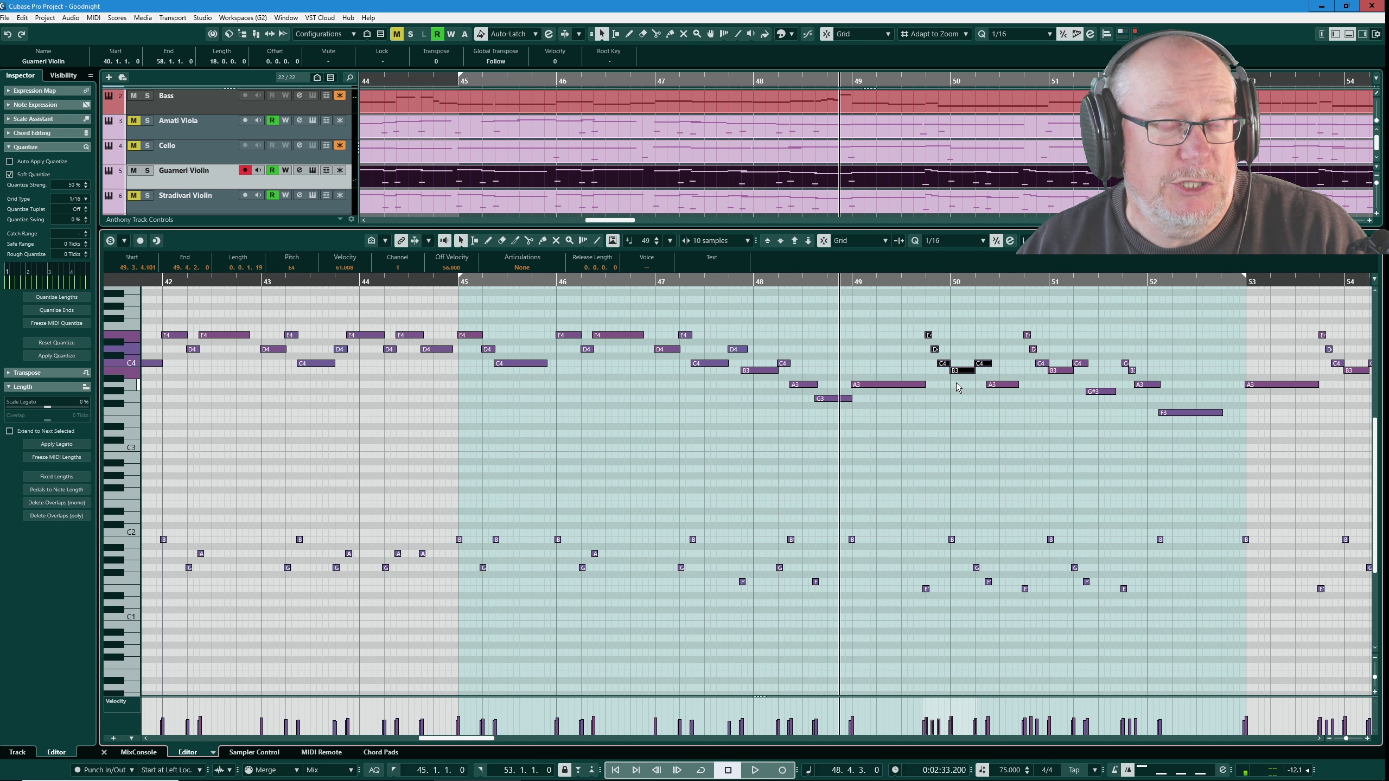
key(space)
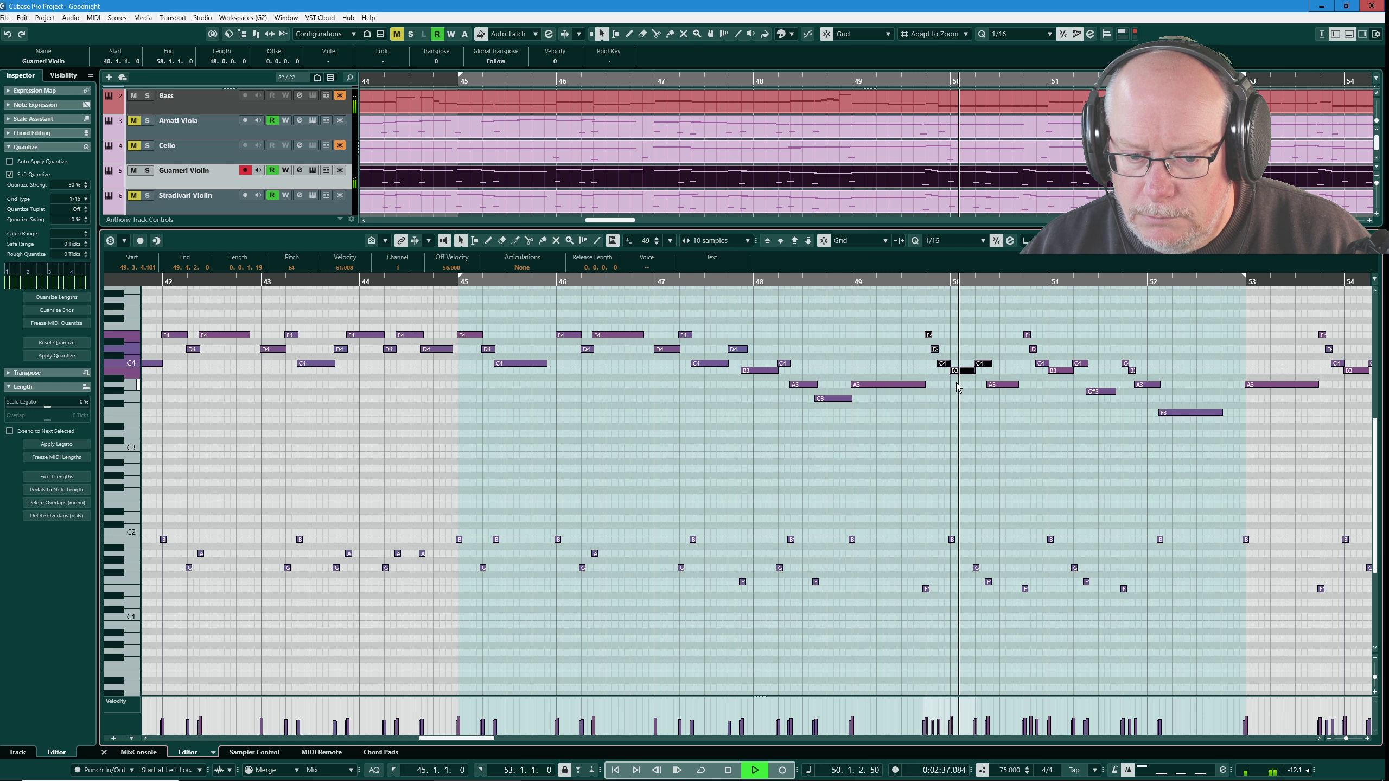
key(space)
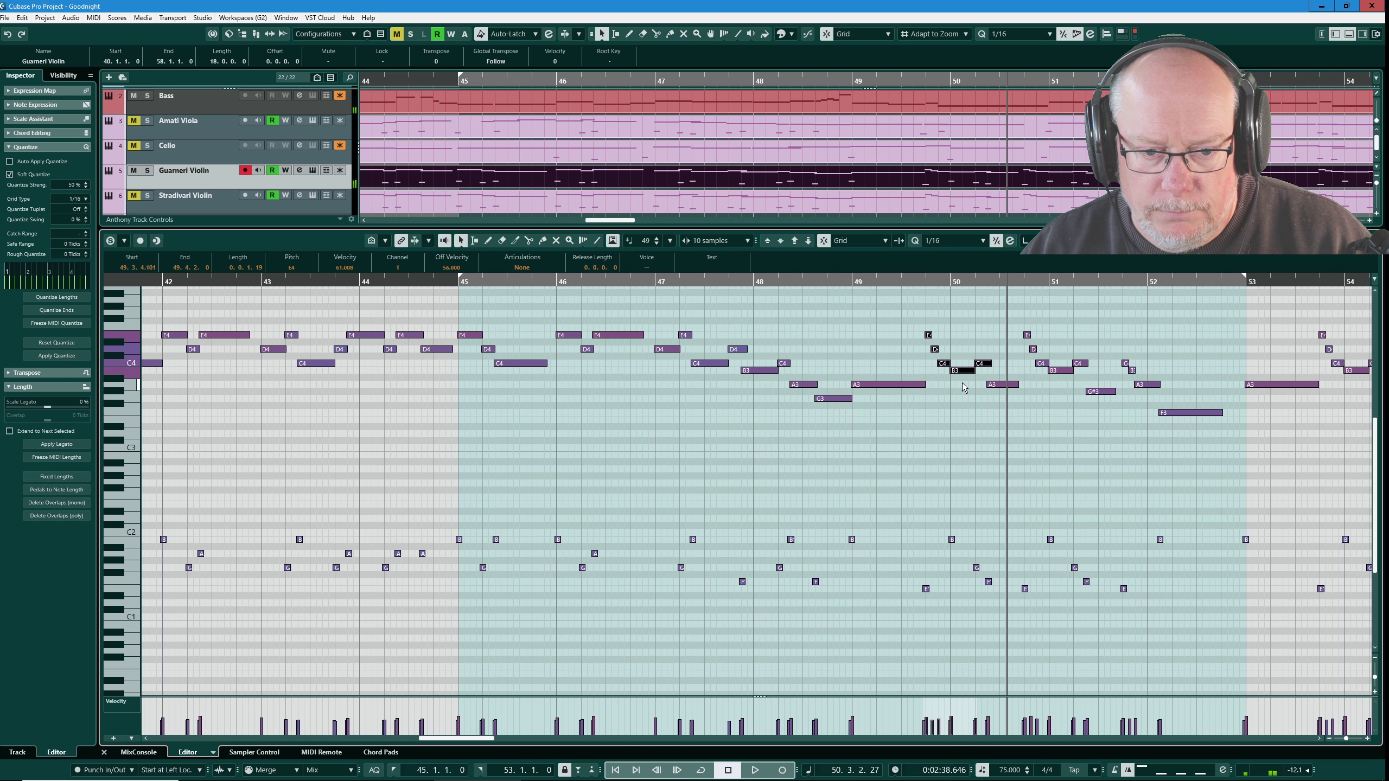
Mute the E1 keyswitch near the end of bar 49 and audition the run from the end of bar 48
right_click(926, 567)
click(989, 562)
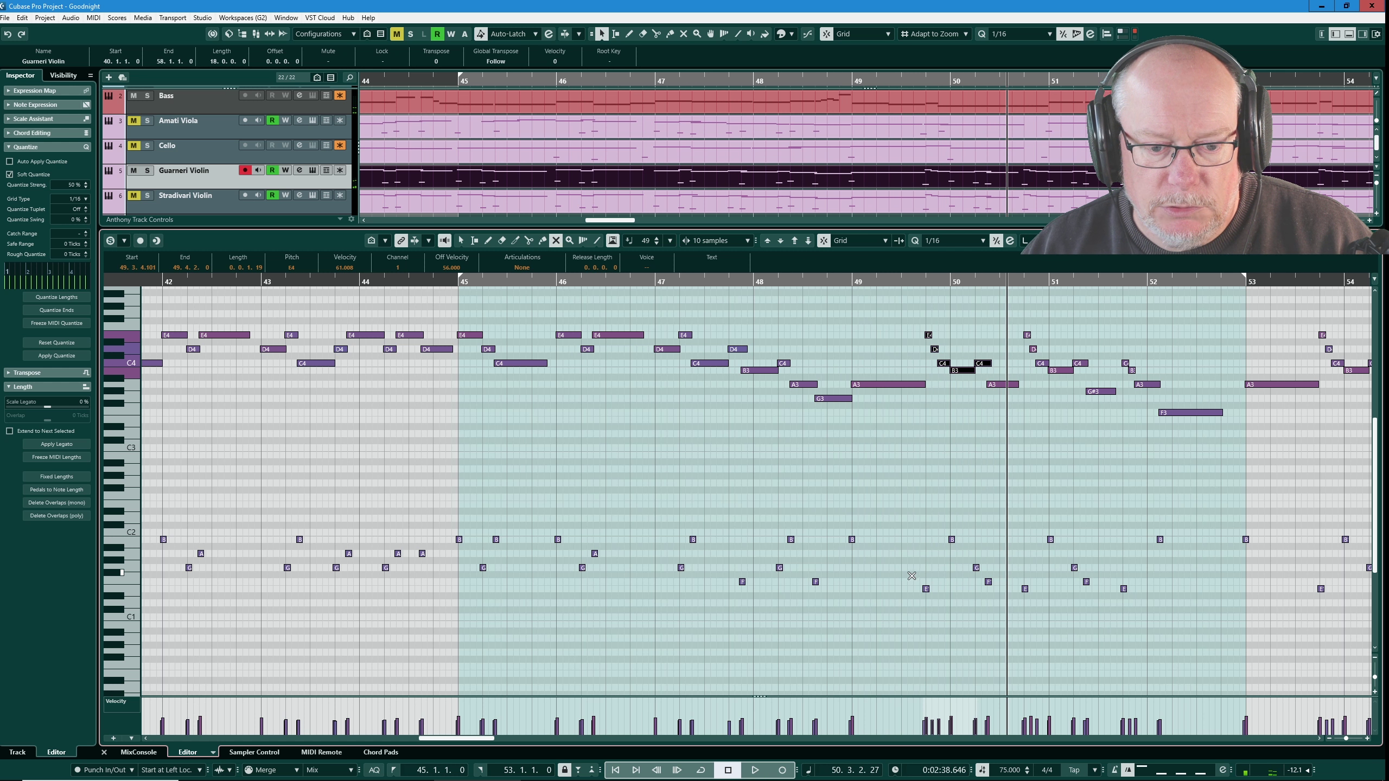
drag(954, 574, 905, 615)
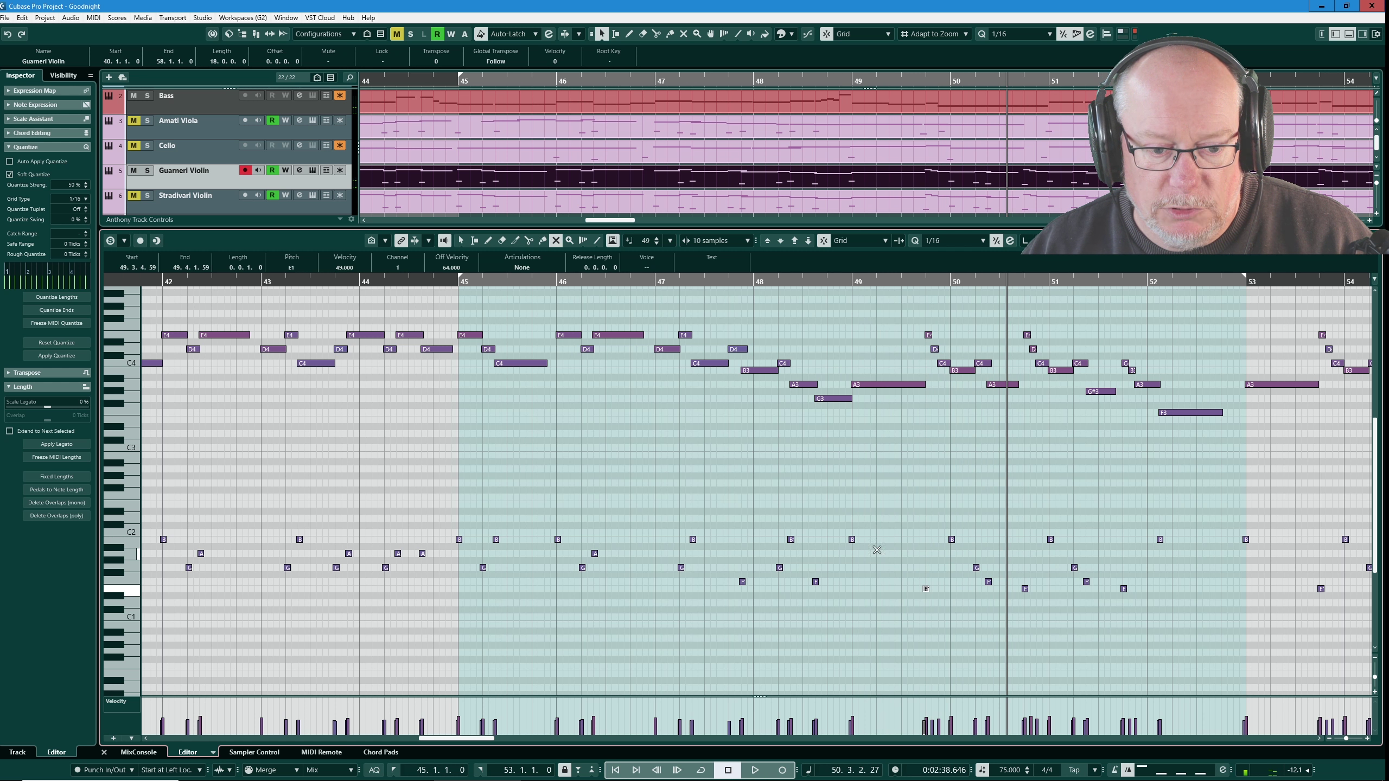
click(845, 281)
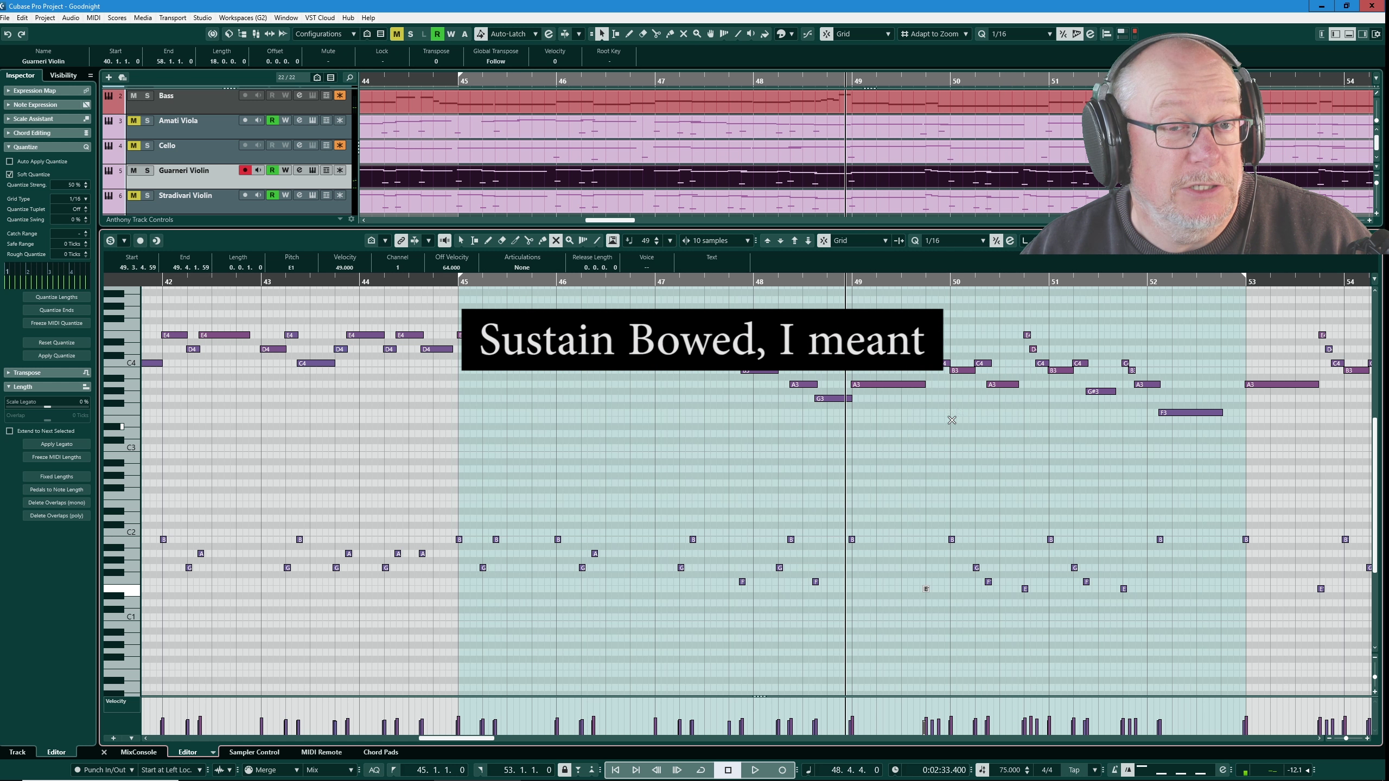
key(space)
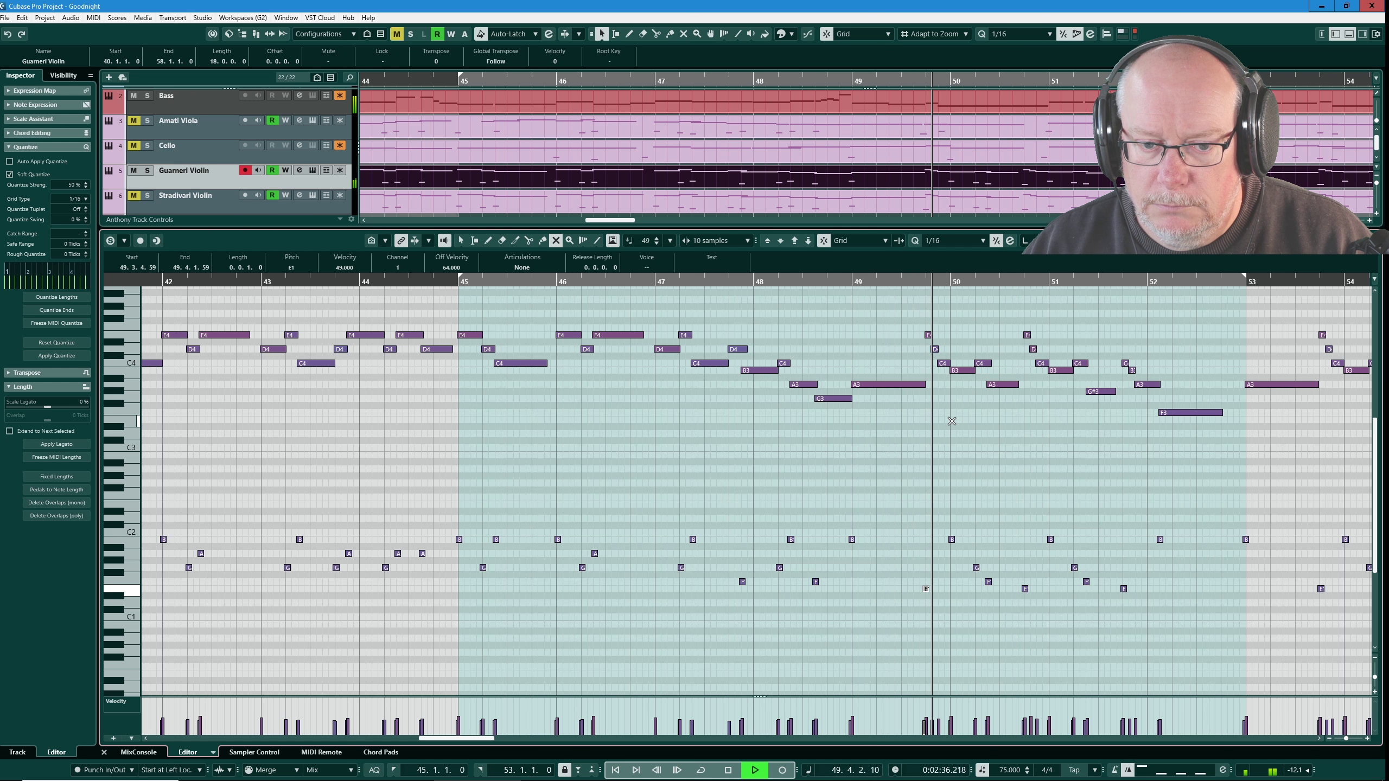
key(space)
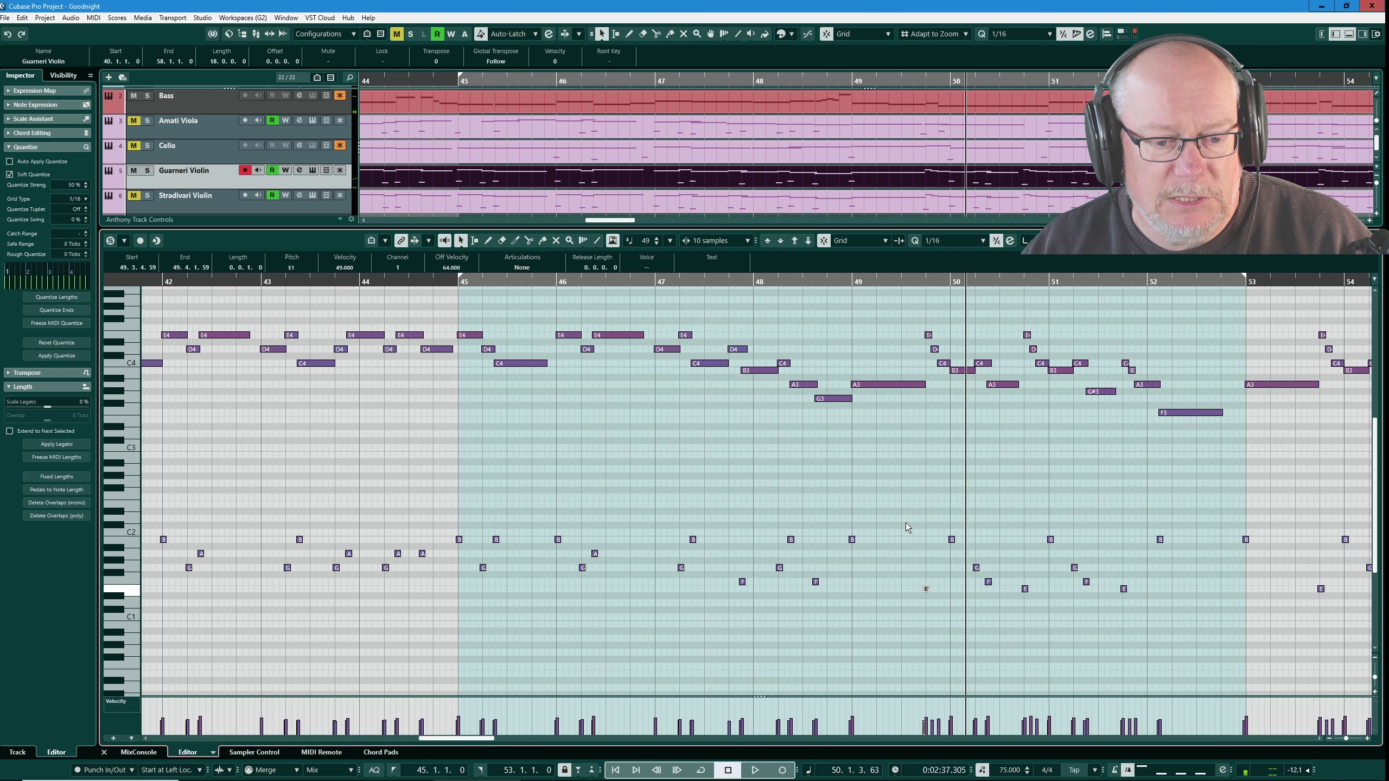
Unmute the E1 keyswitch near the end of bar 49 and raise it to G1
key(1)
click(925, 588)
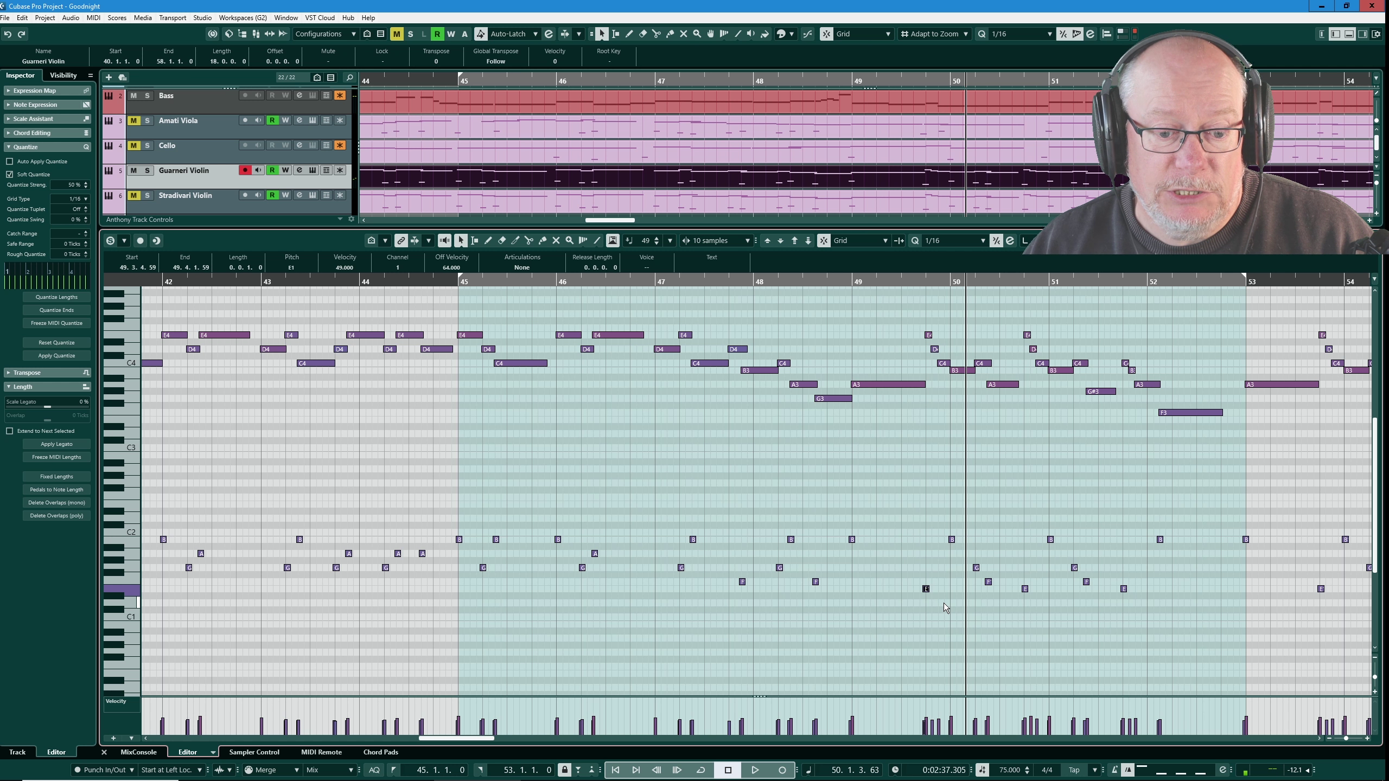
key(Up)
key(Up)
key(Up)
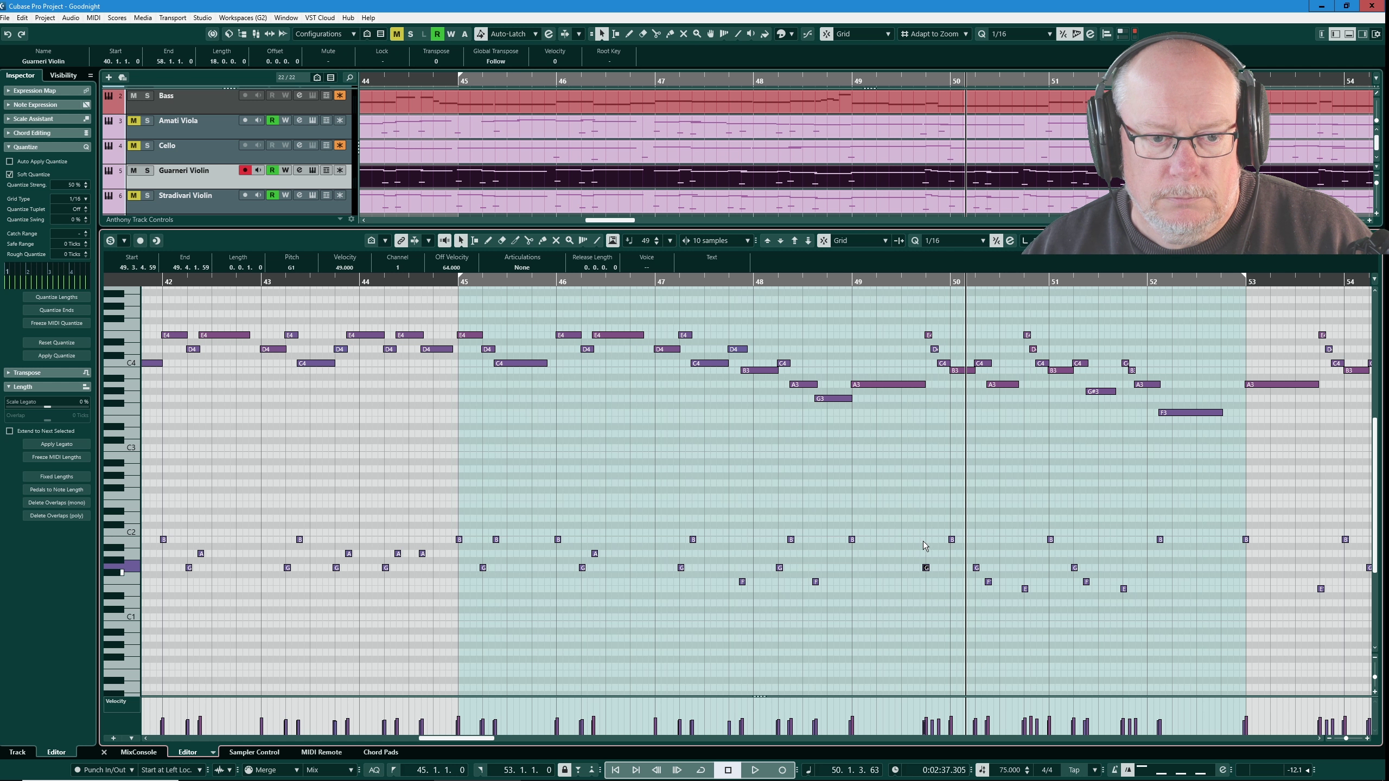
Audition the violin run with the G1 keyswitch, from late bar 48 to the start of bar 50
click(840, 280)
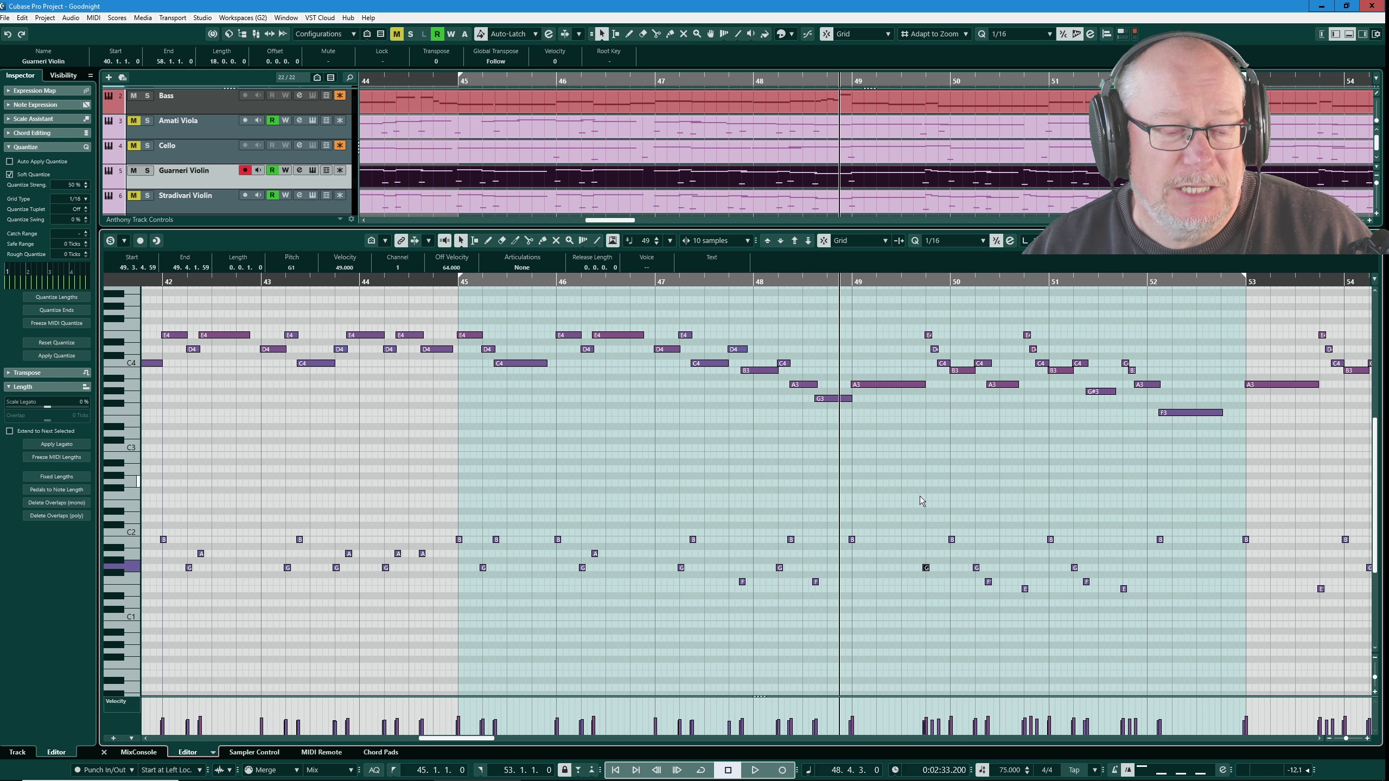
key(space)
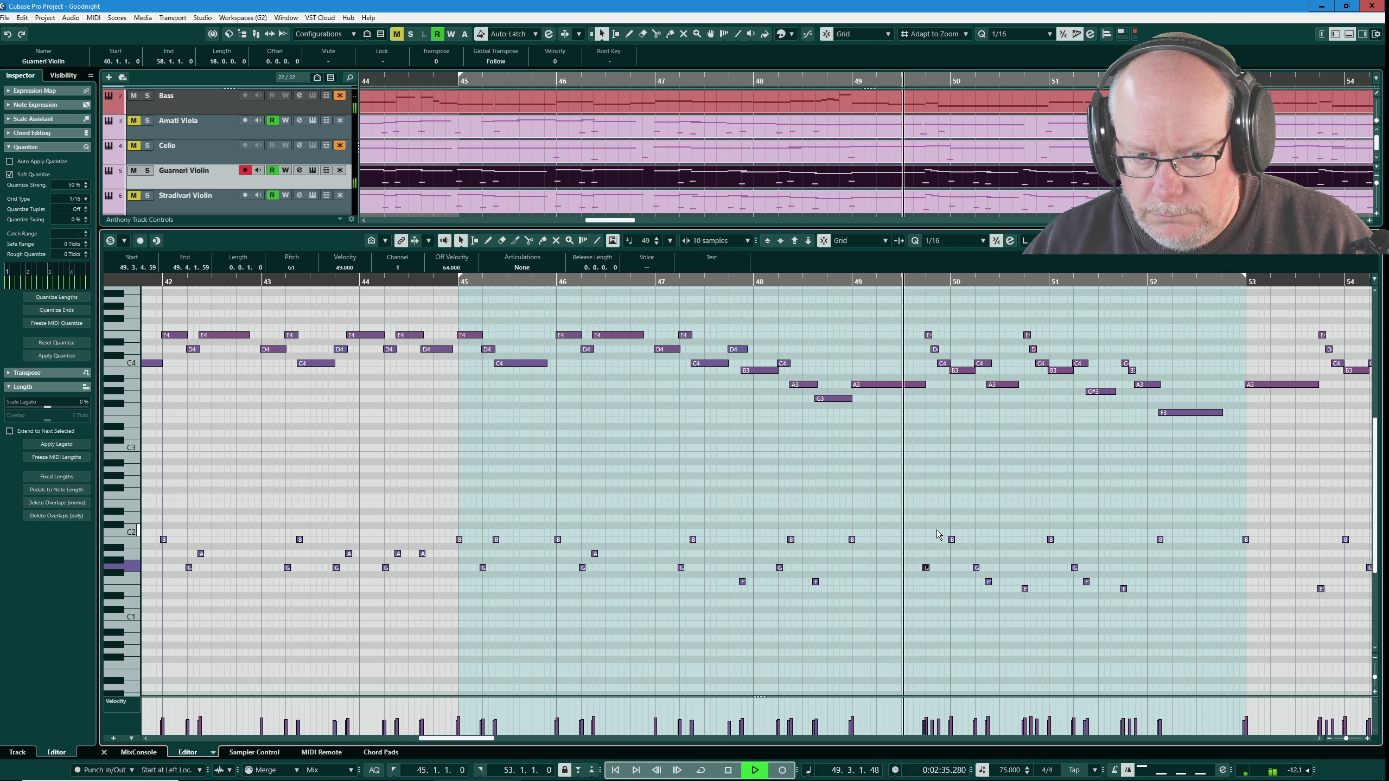
key(space)
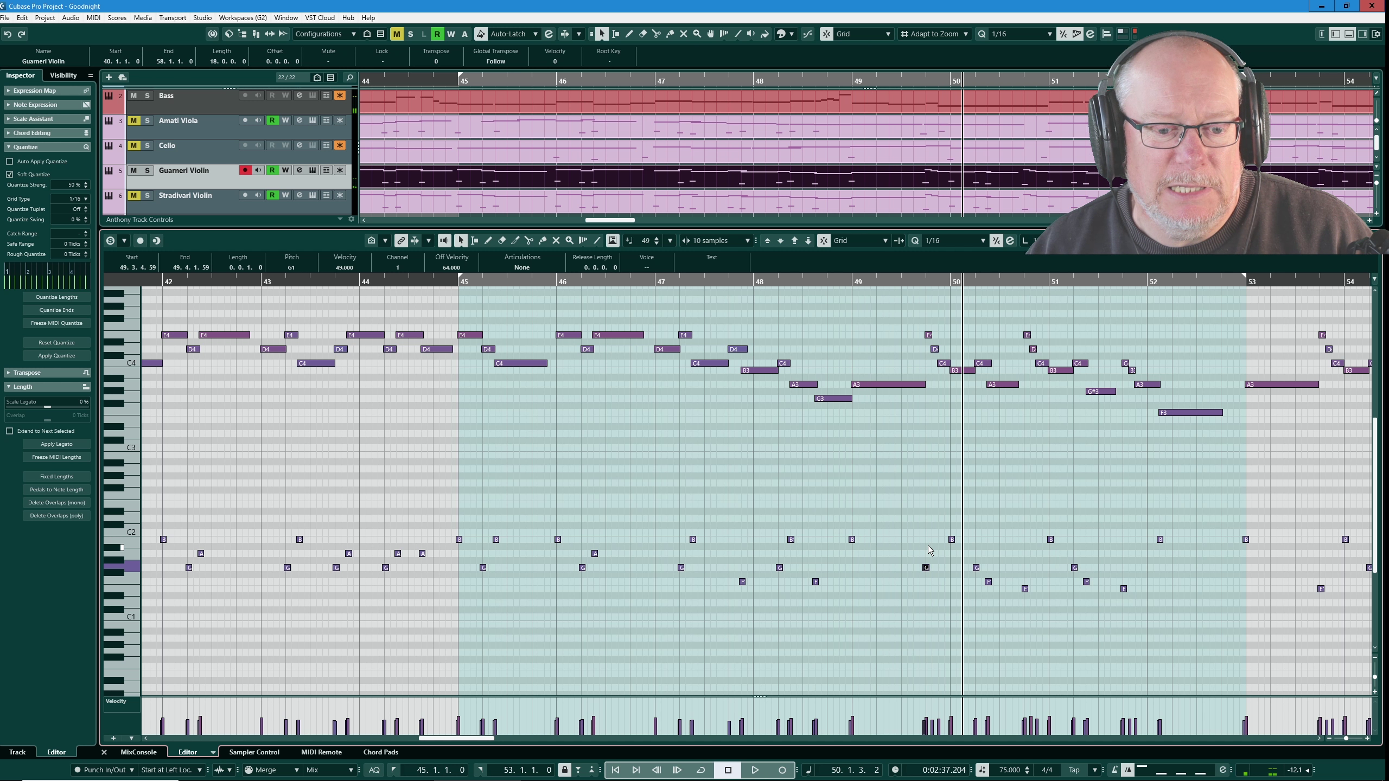
Lower the G1 keyswitch near the end of bar 49 to E1, audition the run from late bar 48, and select its D4 note
key(Down)
key(Down)
key(Down)
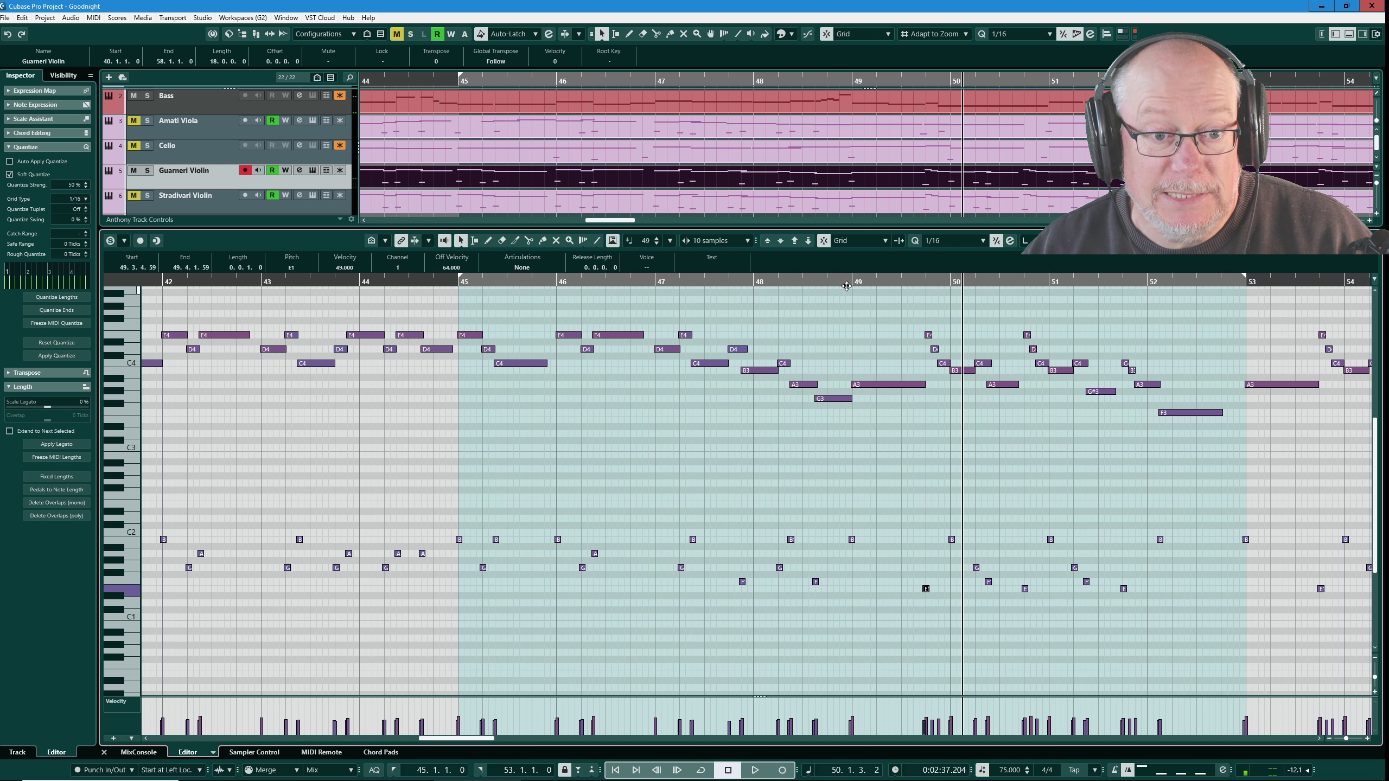
click(842, 282)
key(space)
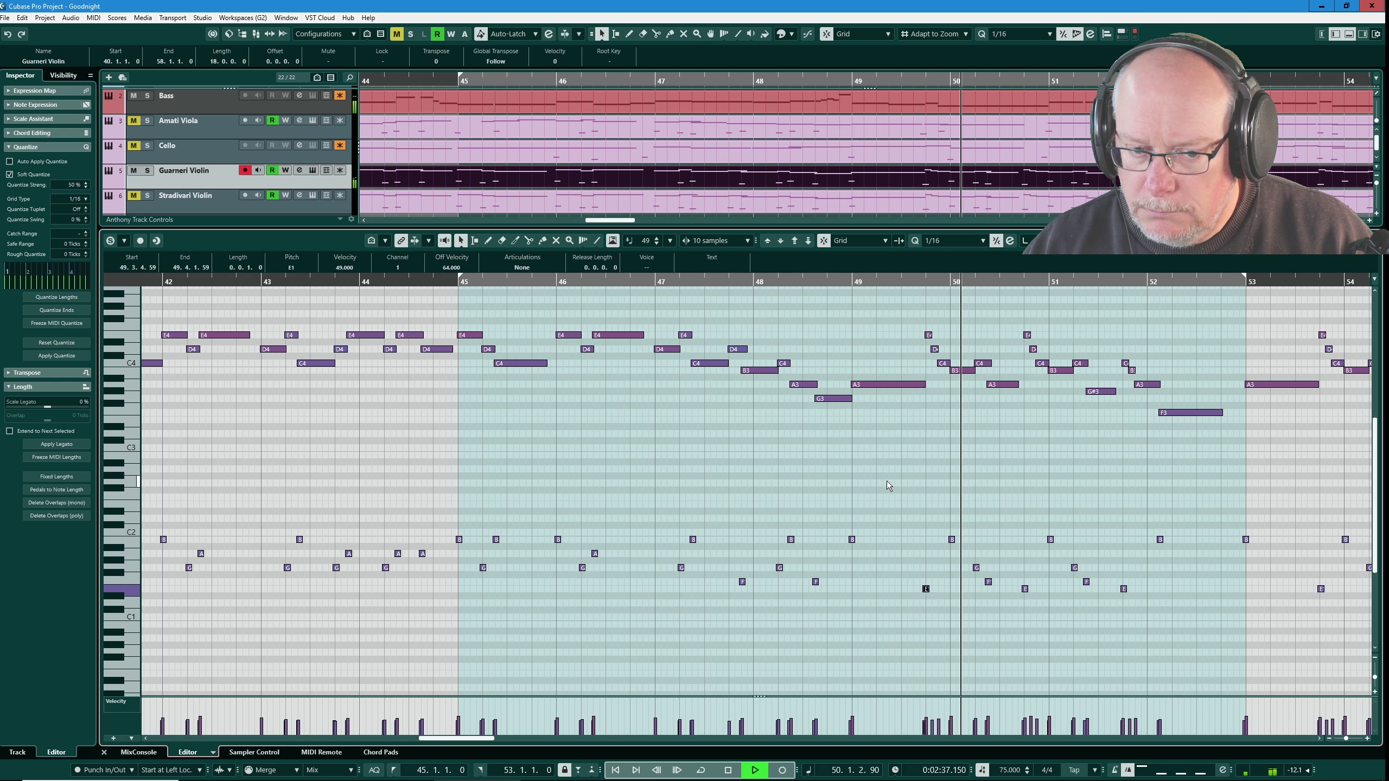
key(space)
drag(922, 343, 952, 361)
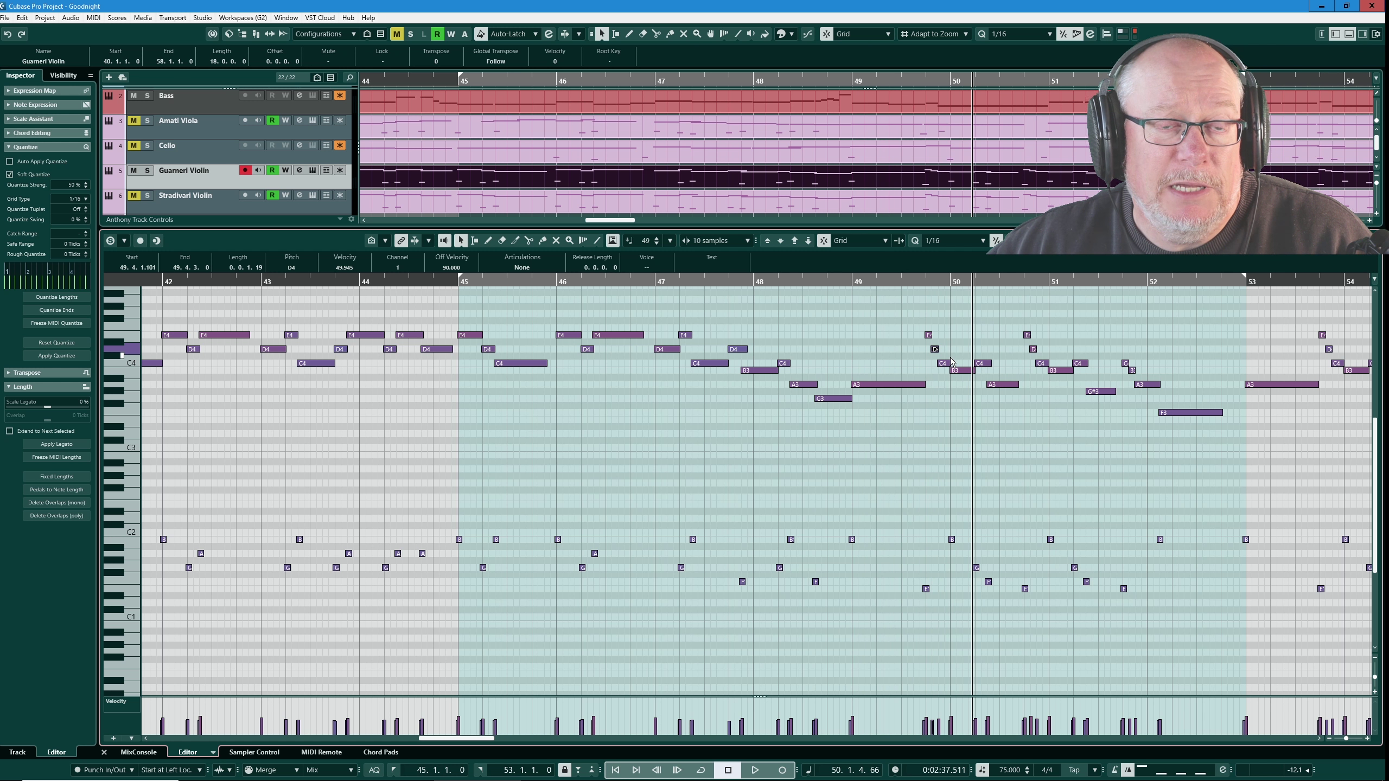
Undo the muting of the Amati Viola's first two notes in bar 45, and audition the viola from bar 47 through bar 48
click(839, 129)
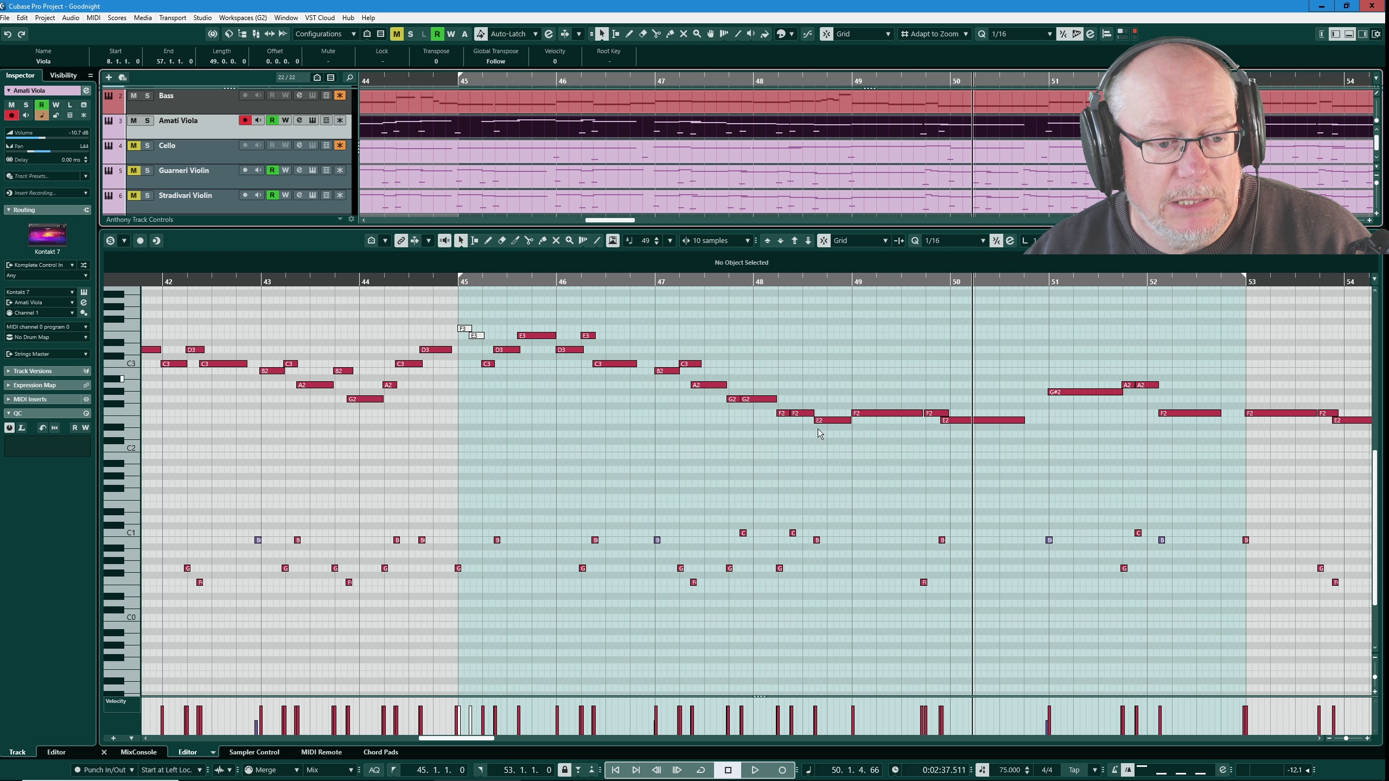
key(ctrl+z)
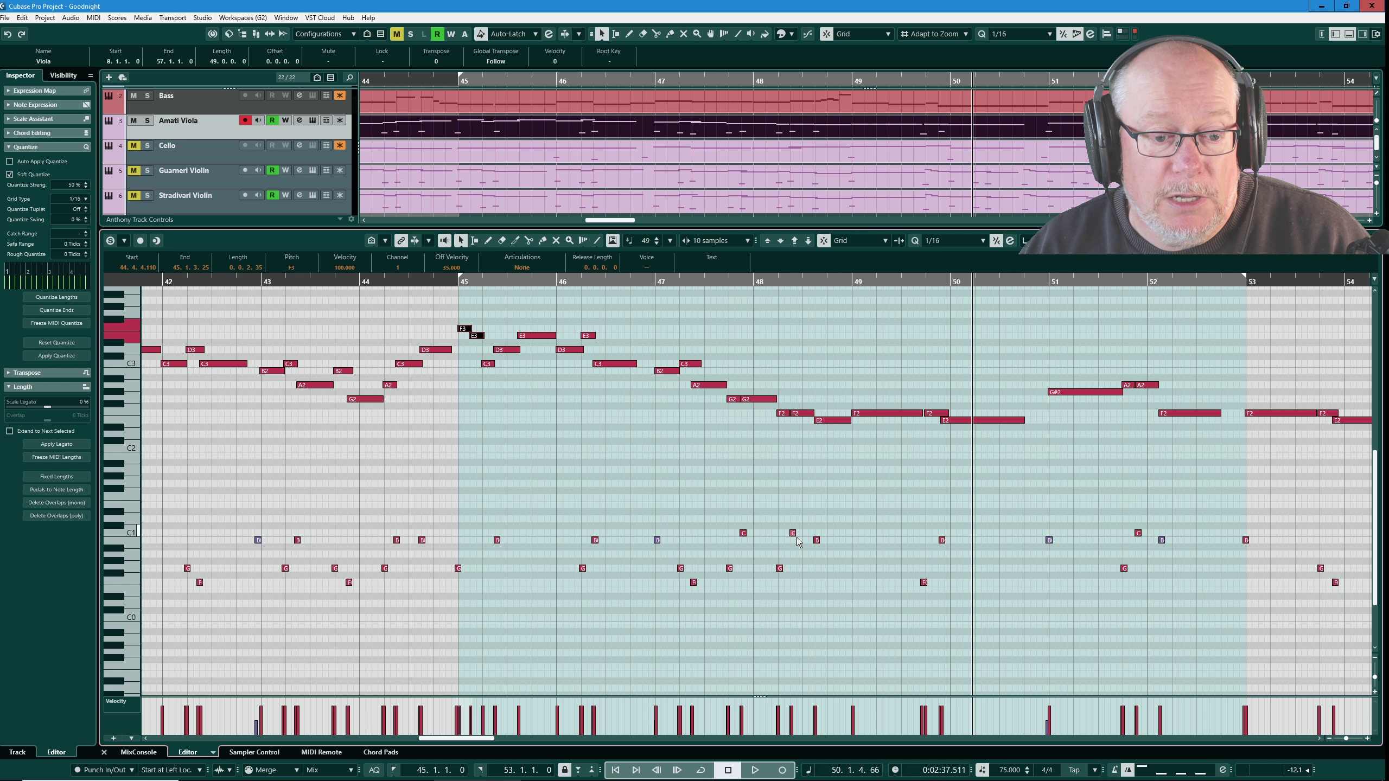
key(KP_0)
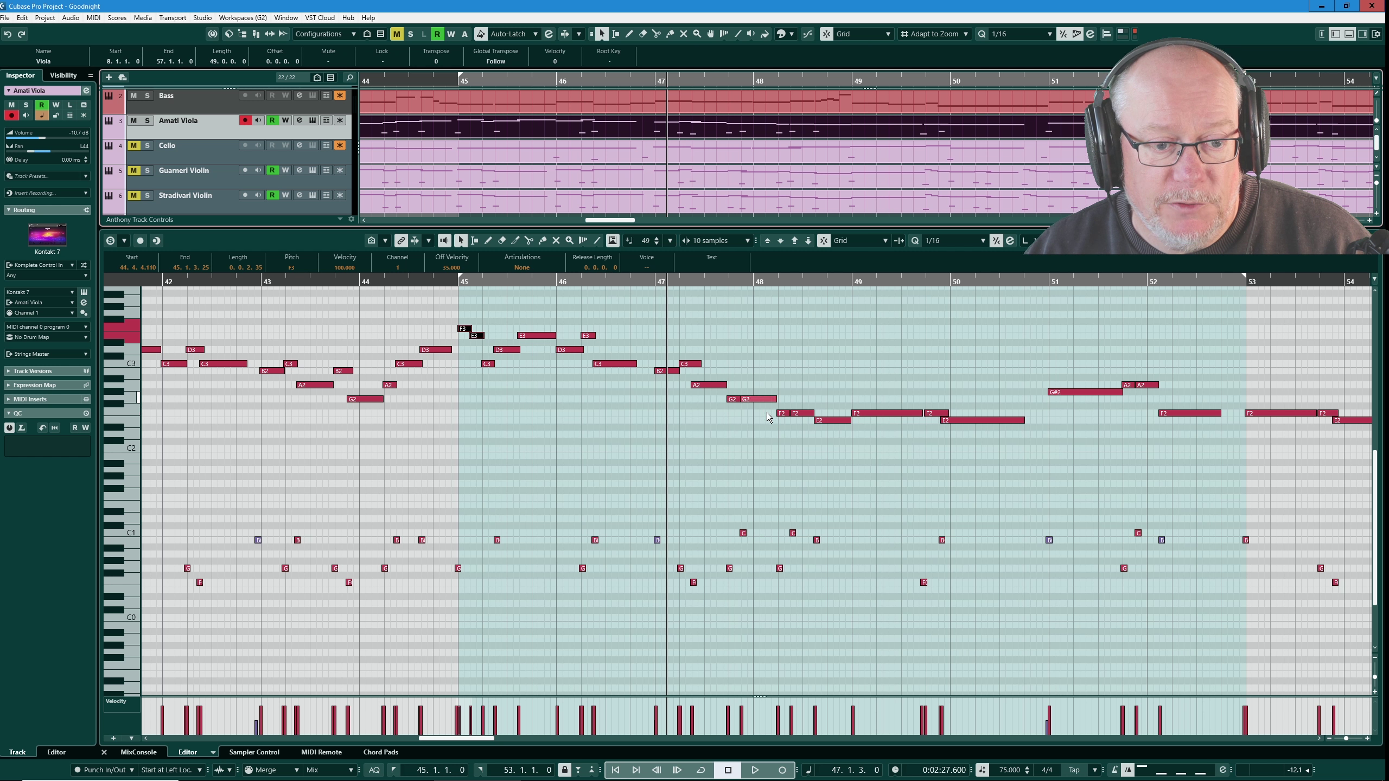
key(space)
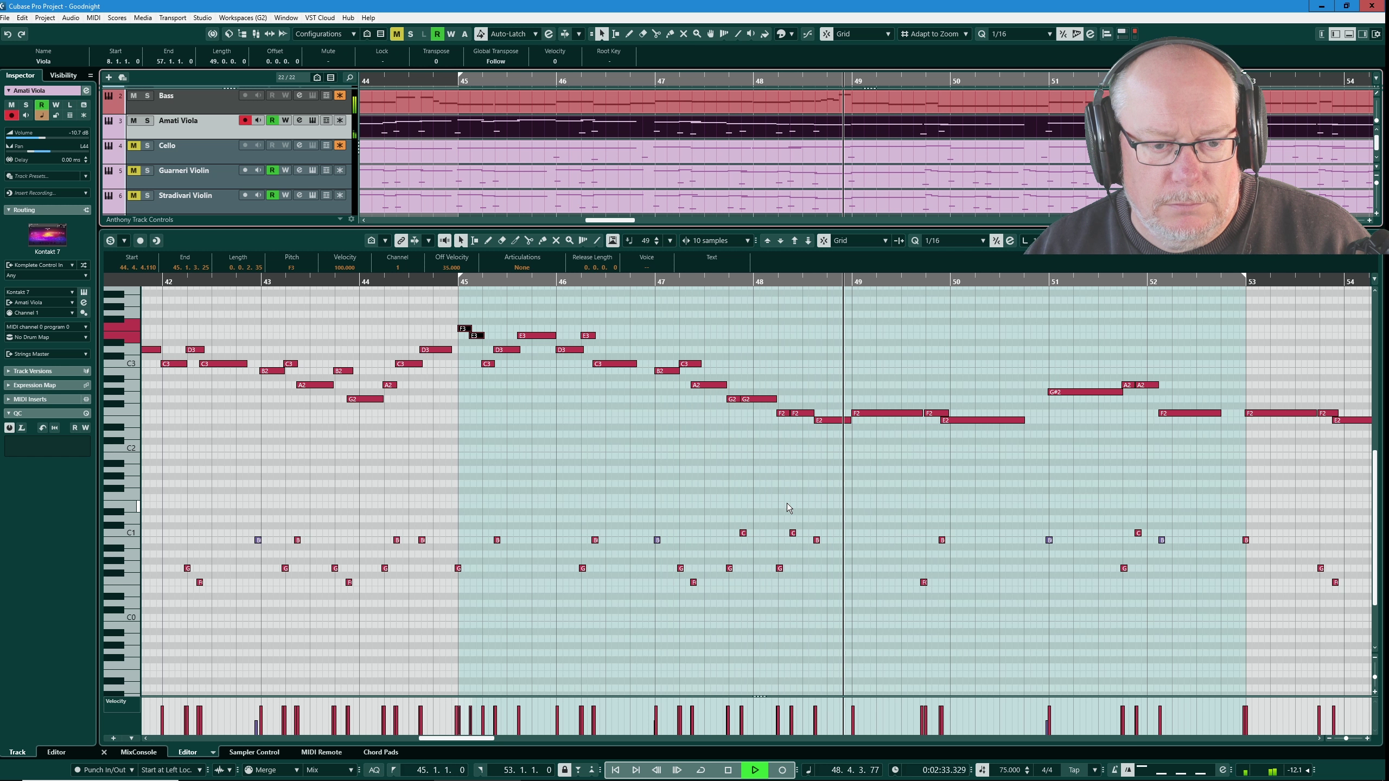
key(space)
Show the Amati Viola's automation lanes and select the C1 keyswitch under the repeated F2 note in bar 48
key(shift+a)
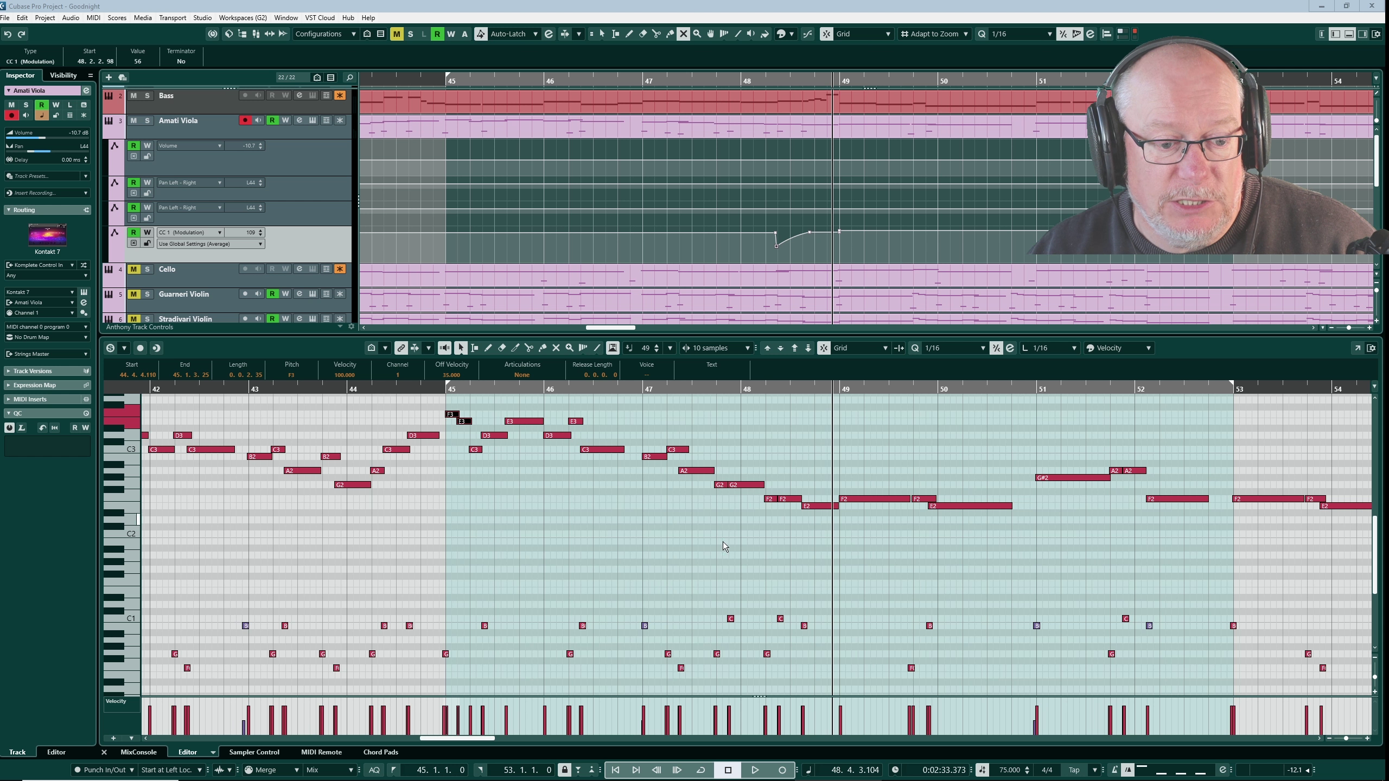
click(730, 619)
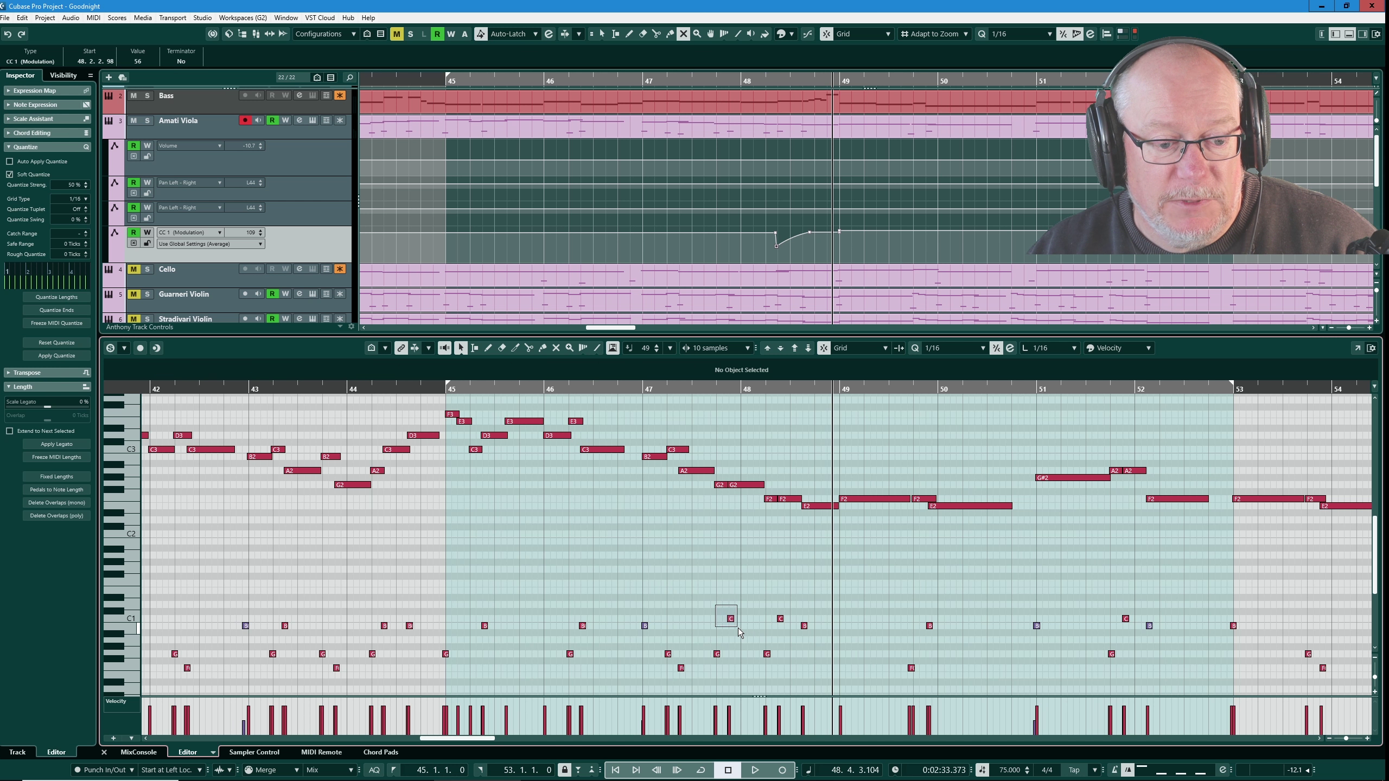
click(780, 619)
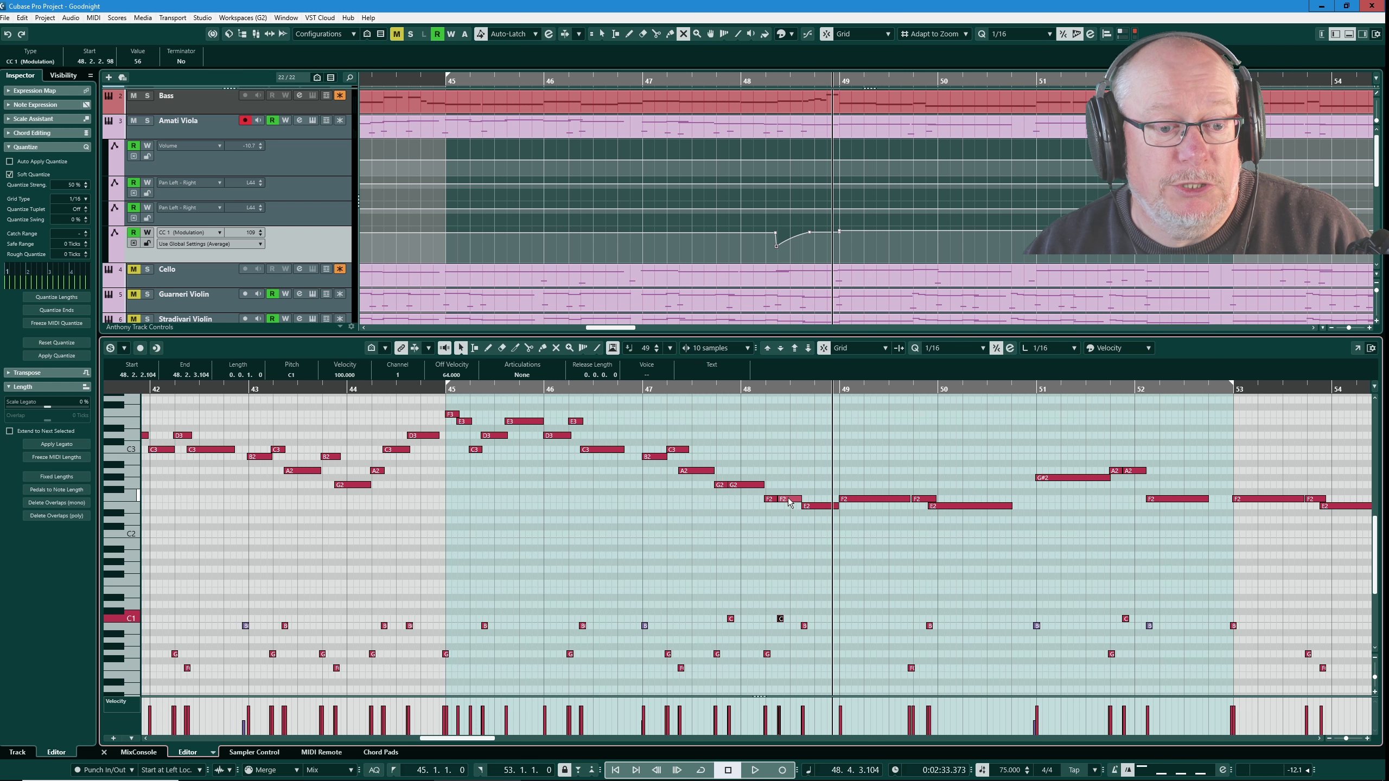
Audition the viola's repeated notes from the middle of bar 46 to late bar 48
click(593, 82)
key(space)
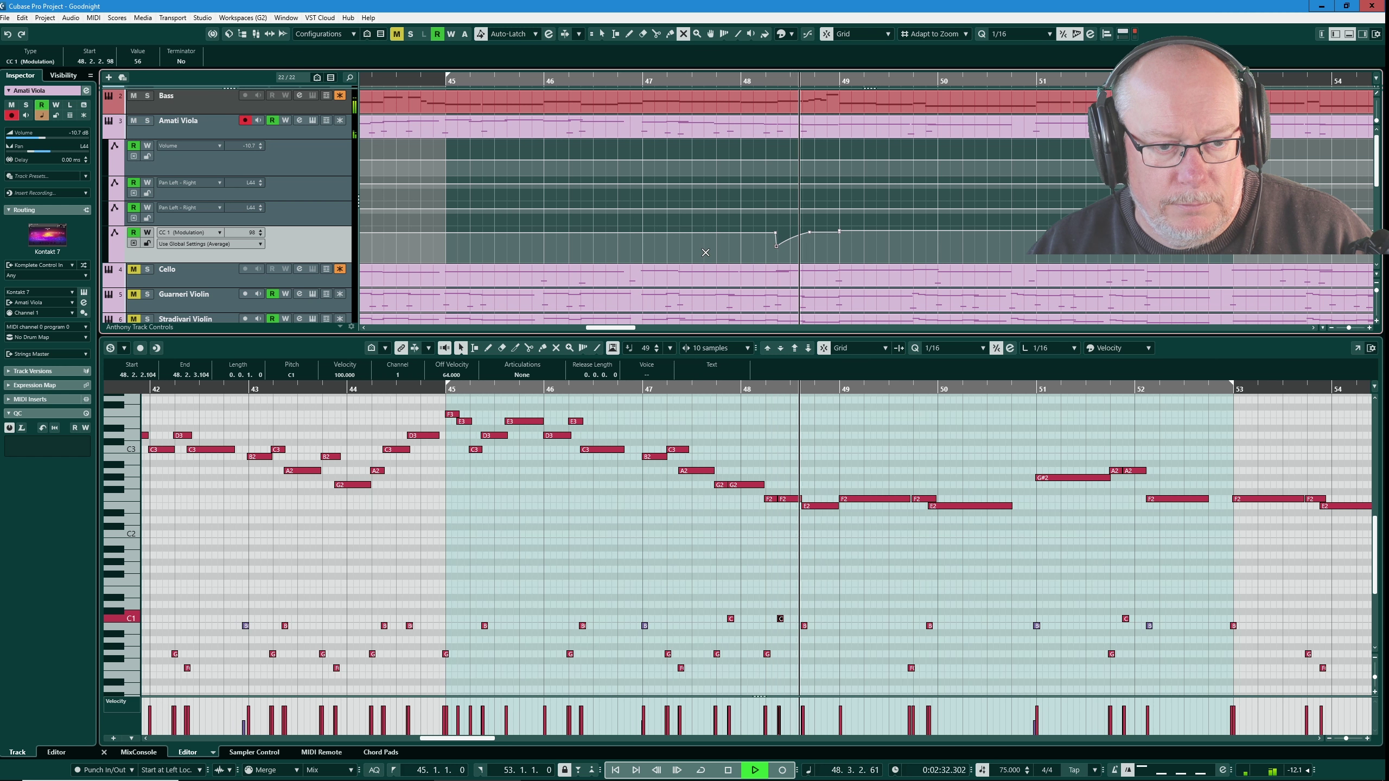
key(space)
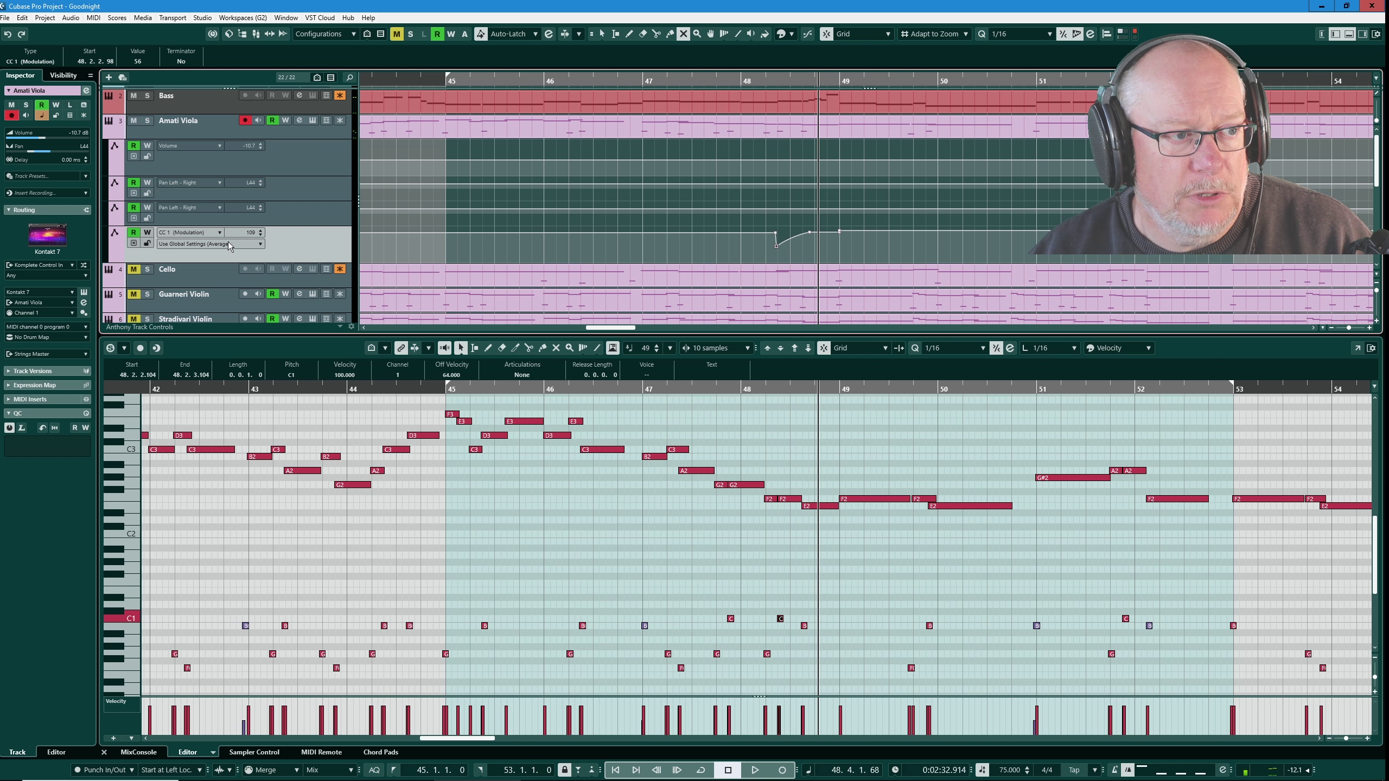
Solo the Amati Viola, audition it from bar 47 into bar 48, and turn the solo off
click(147, 120)
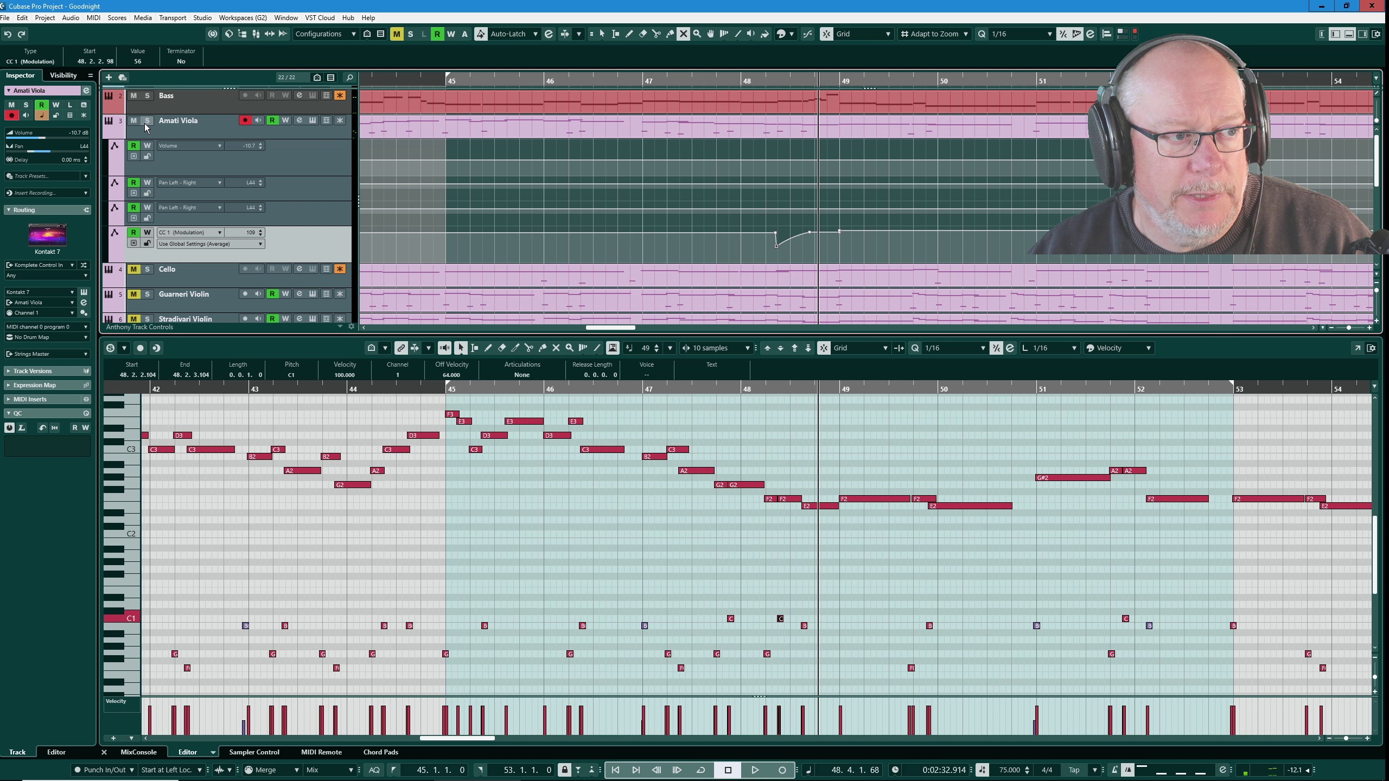
click(641, 81)
key(space)
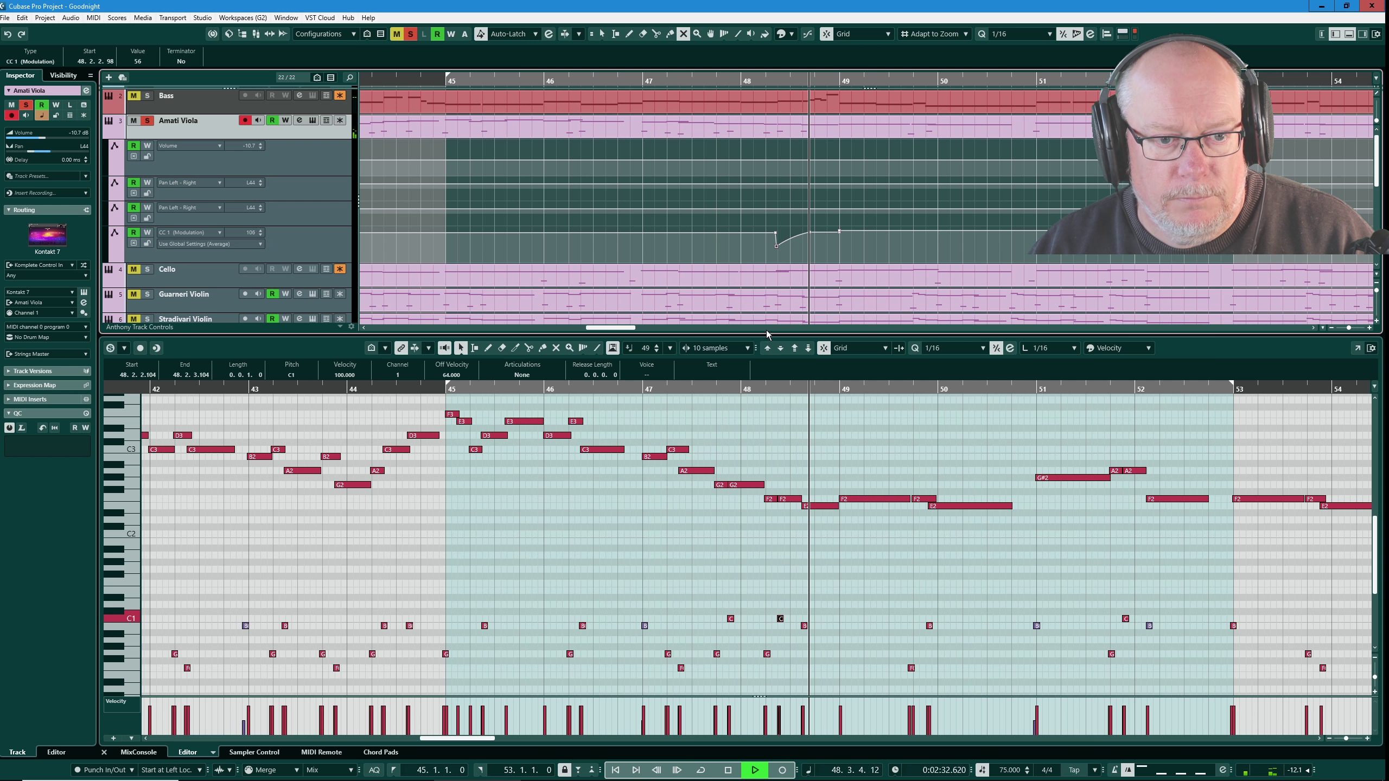
key(space)
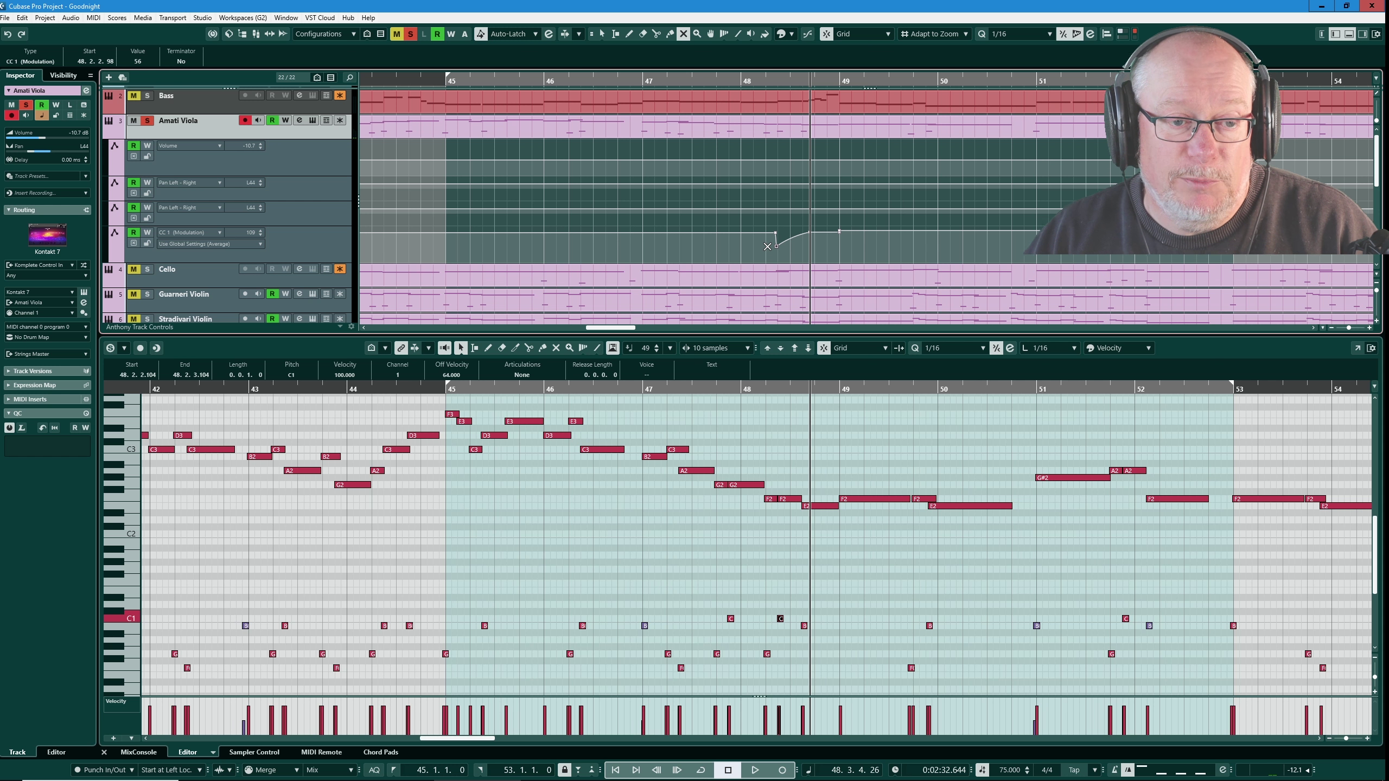
click(147, 121)
In the Guarneri Violin part, examine the F1 keyswitch in bar 48 and the overlapping A3 and G3 notes above it
click(790, 498)
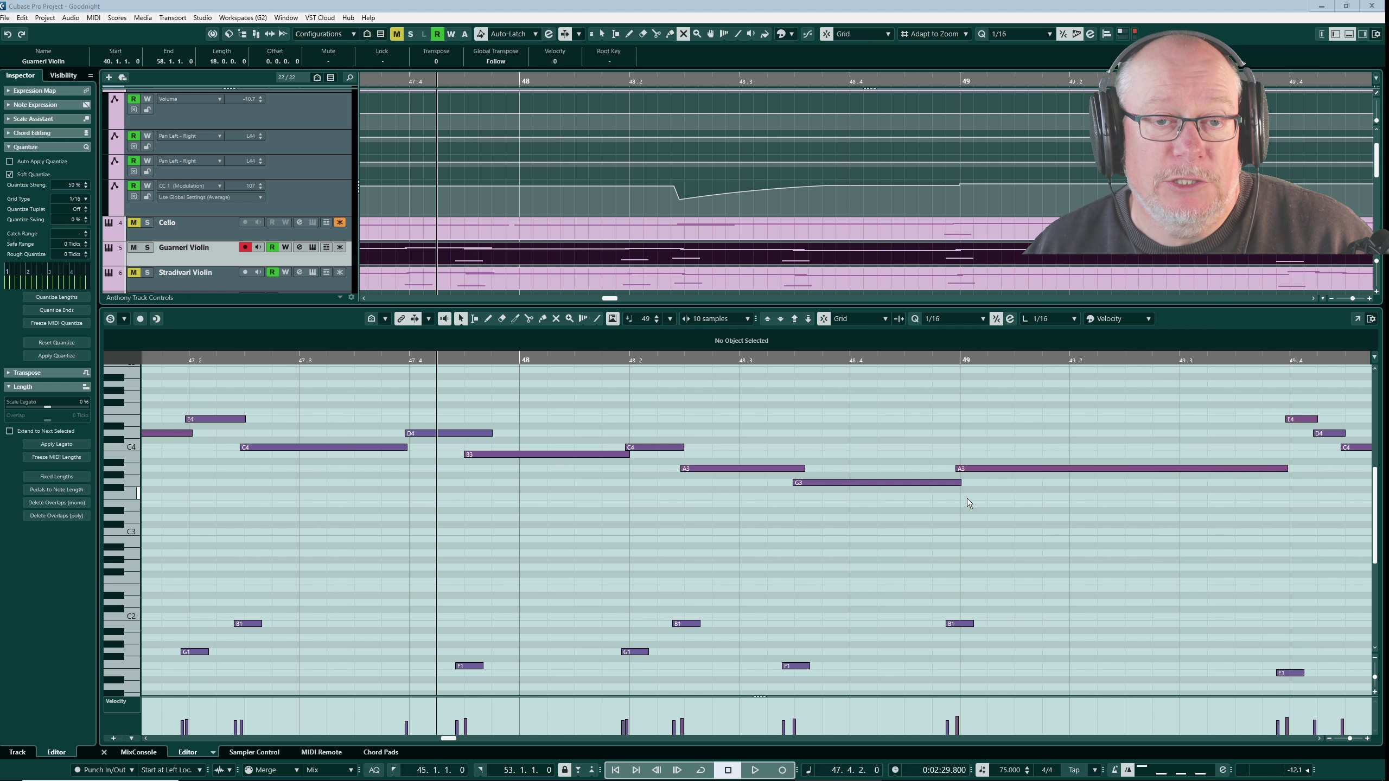
click(790, 666)
click(792, 666)
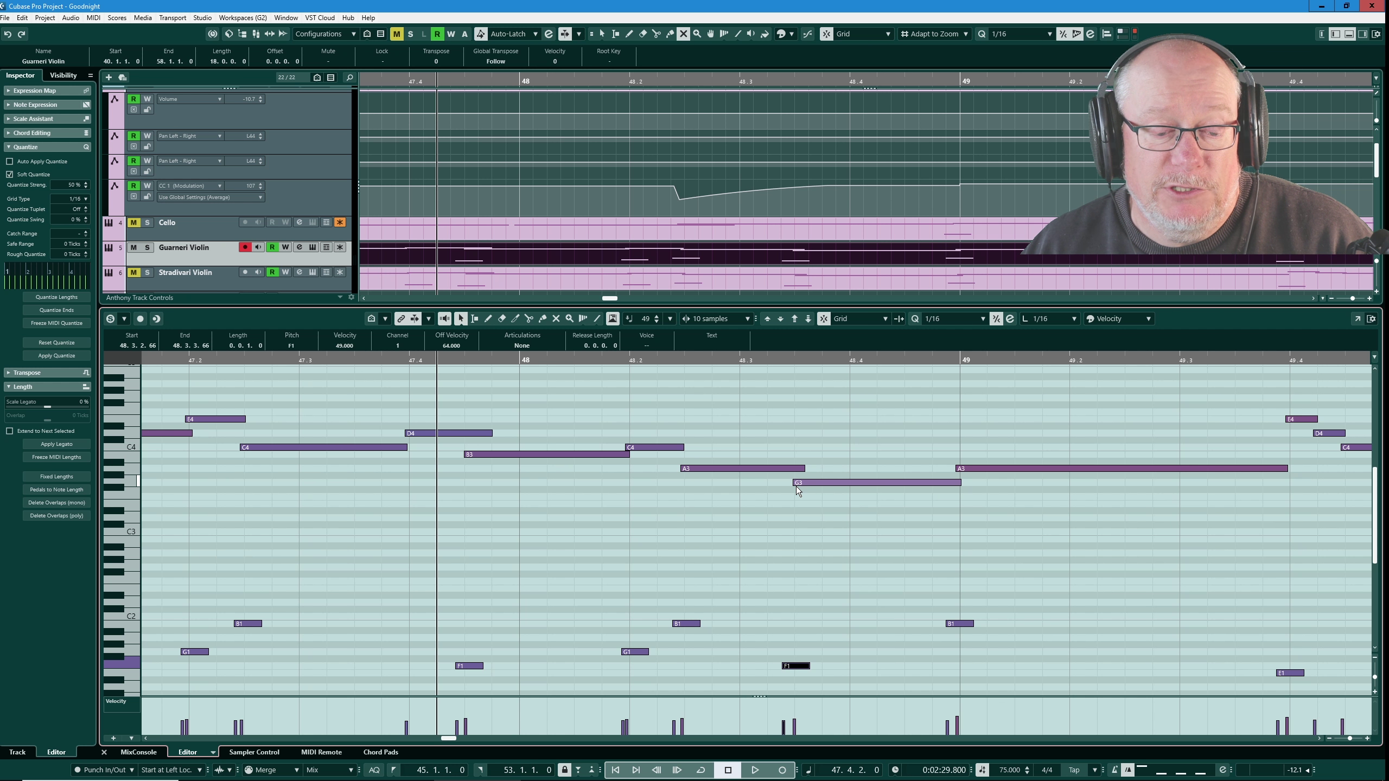
drag(785, 446, 836, 523)
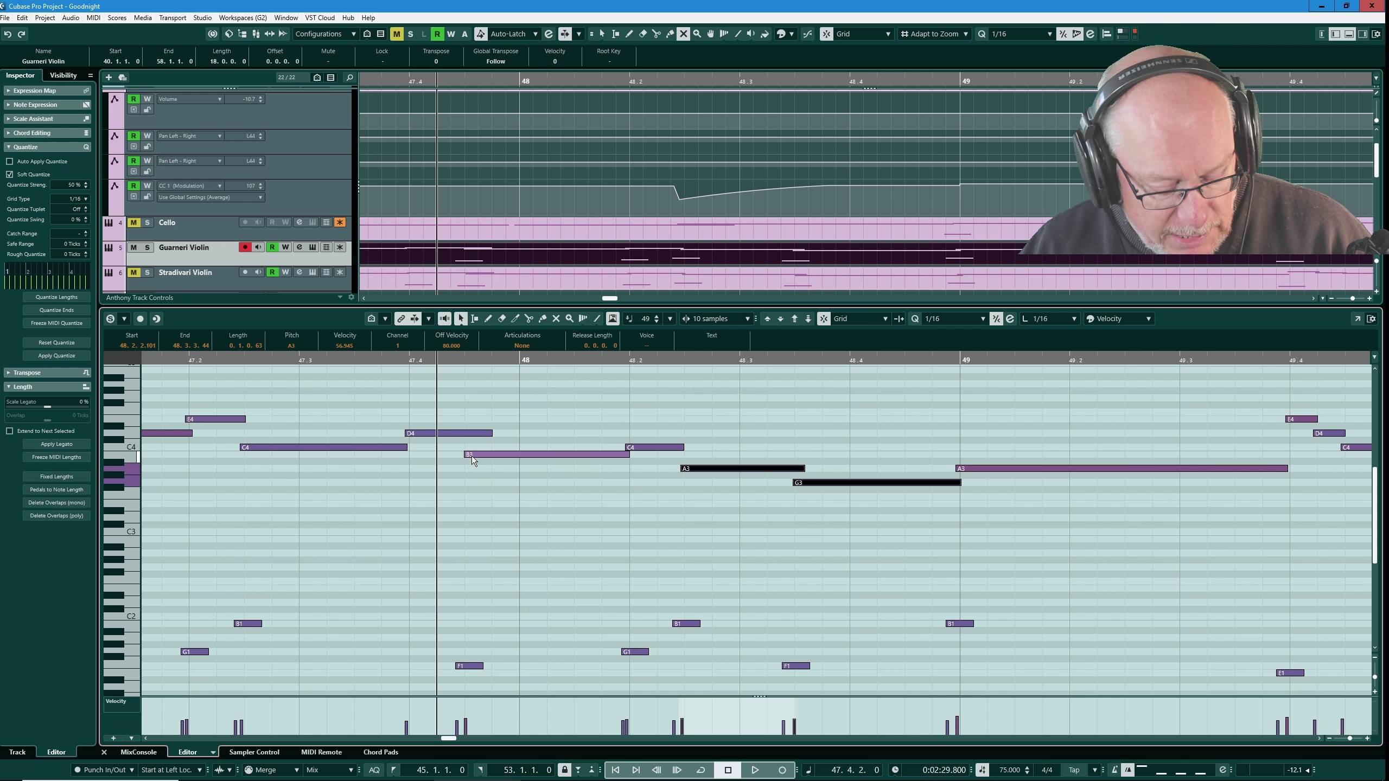
Audition the Guarneri Violin's overlapping D4 and B3 notes, playing from bar 47 into bar 48
key(h)
key(h)
key(h)
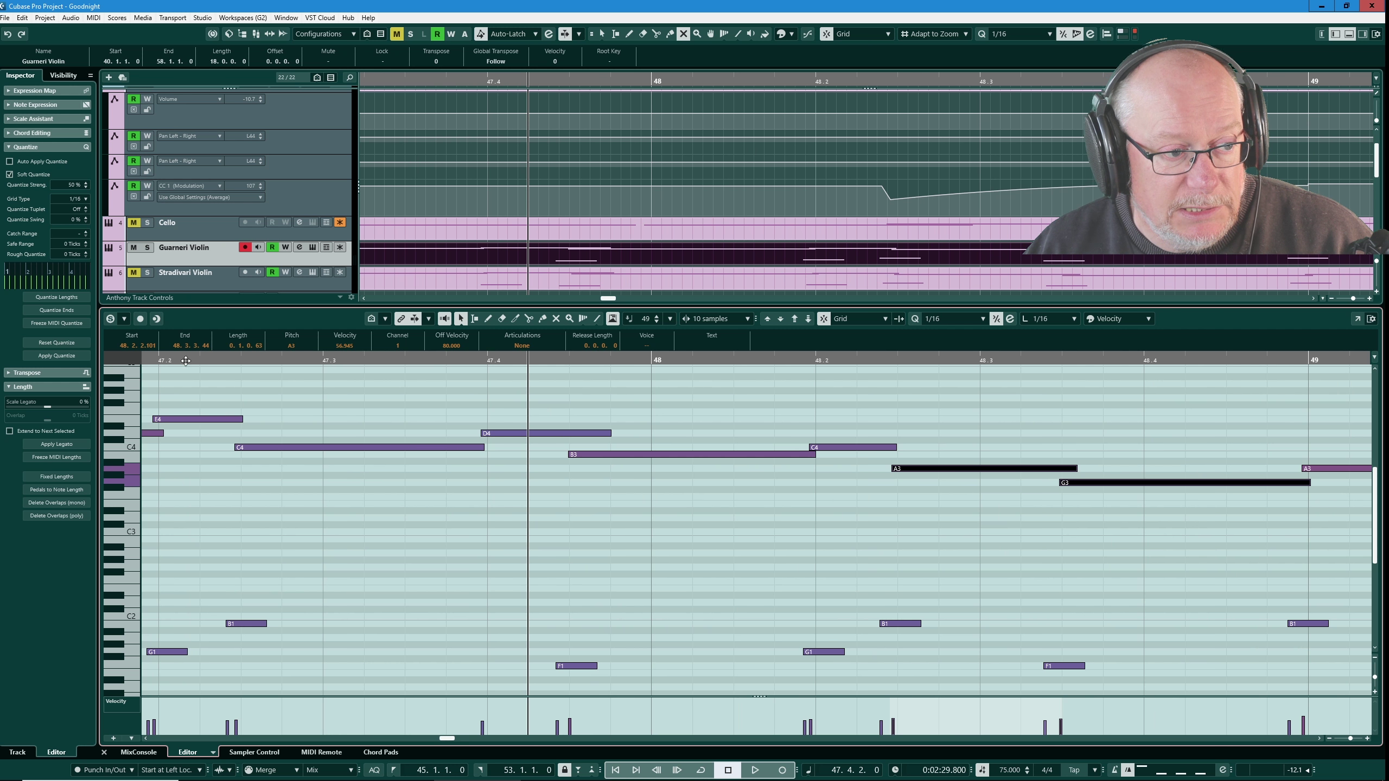
key(space)
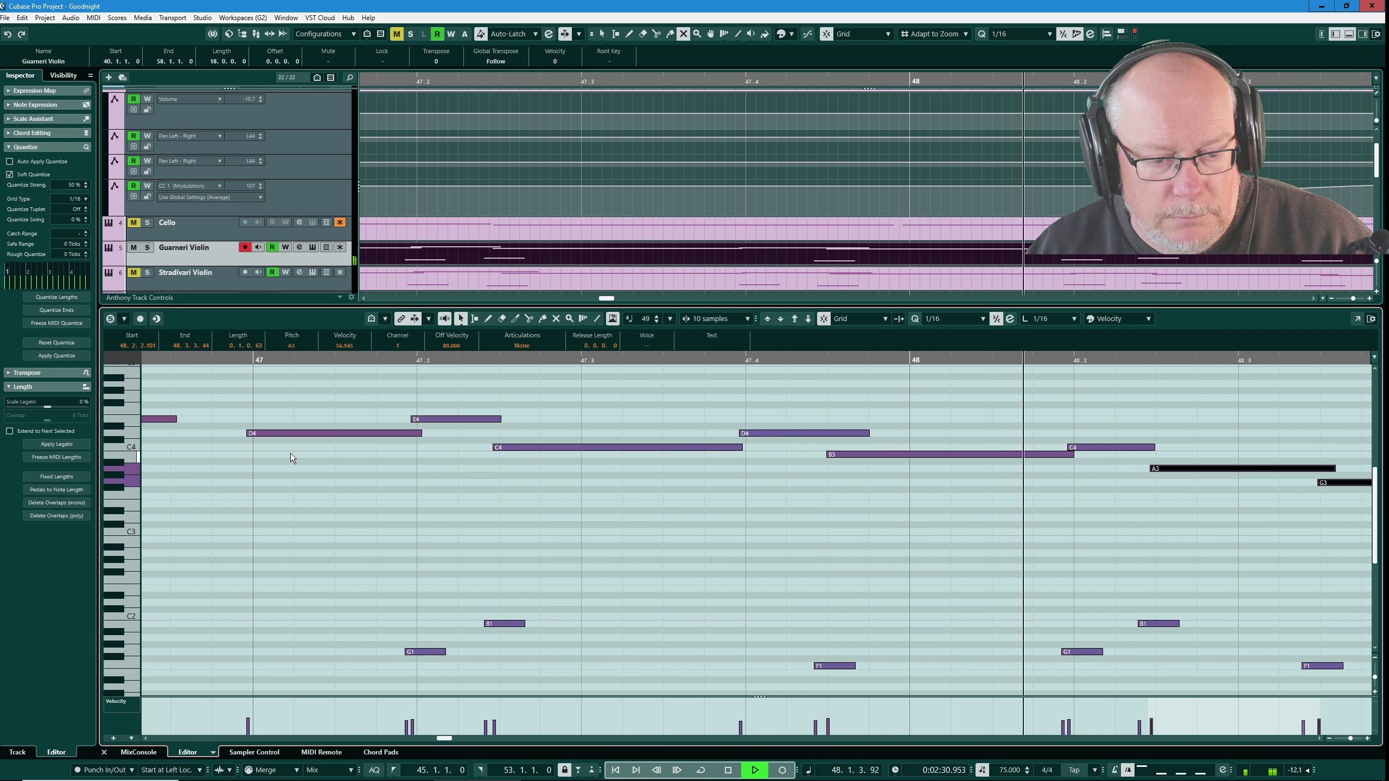
key(space)
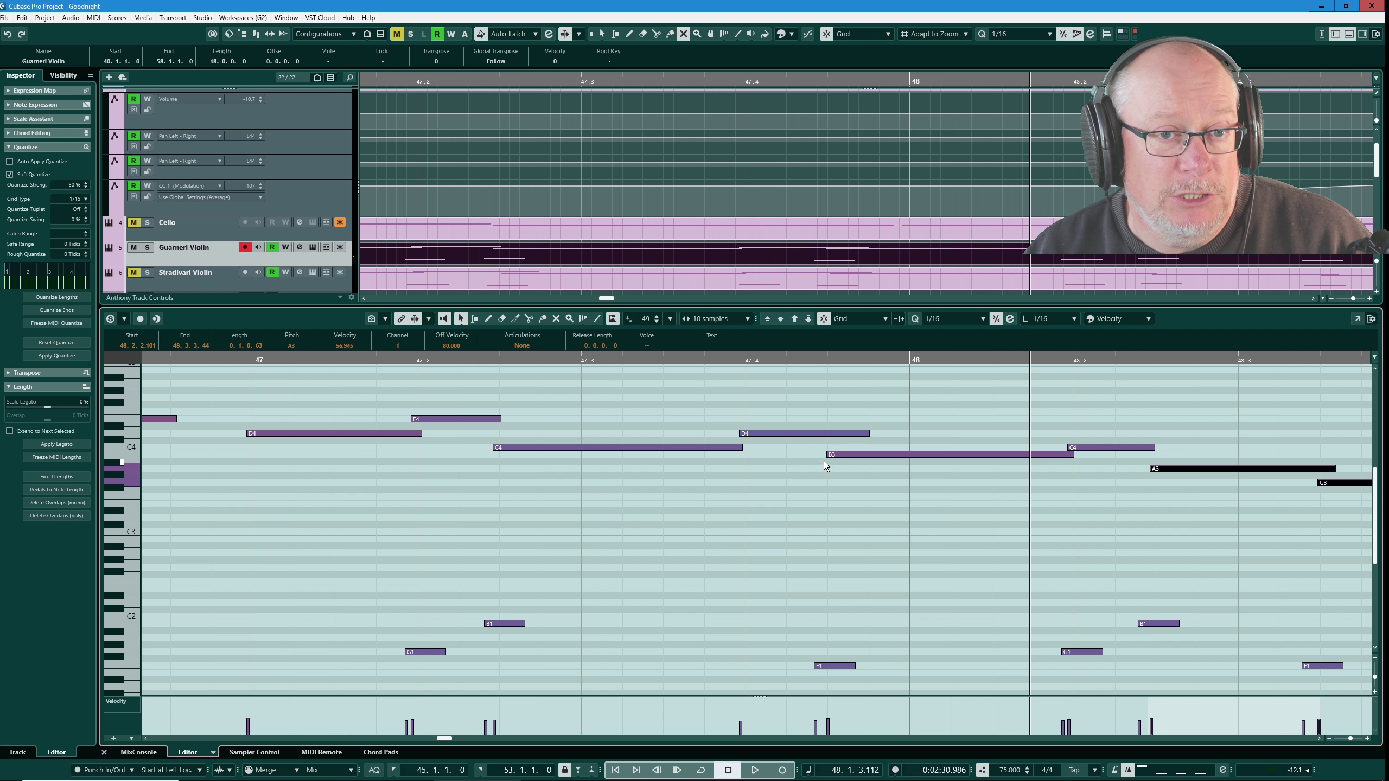
Shorten the D4 note at the end of bar 47 to 0.0.2.0, leaving a gap before B3, and audition the transition
drag(869, 434, 821, 435)
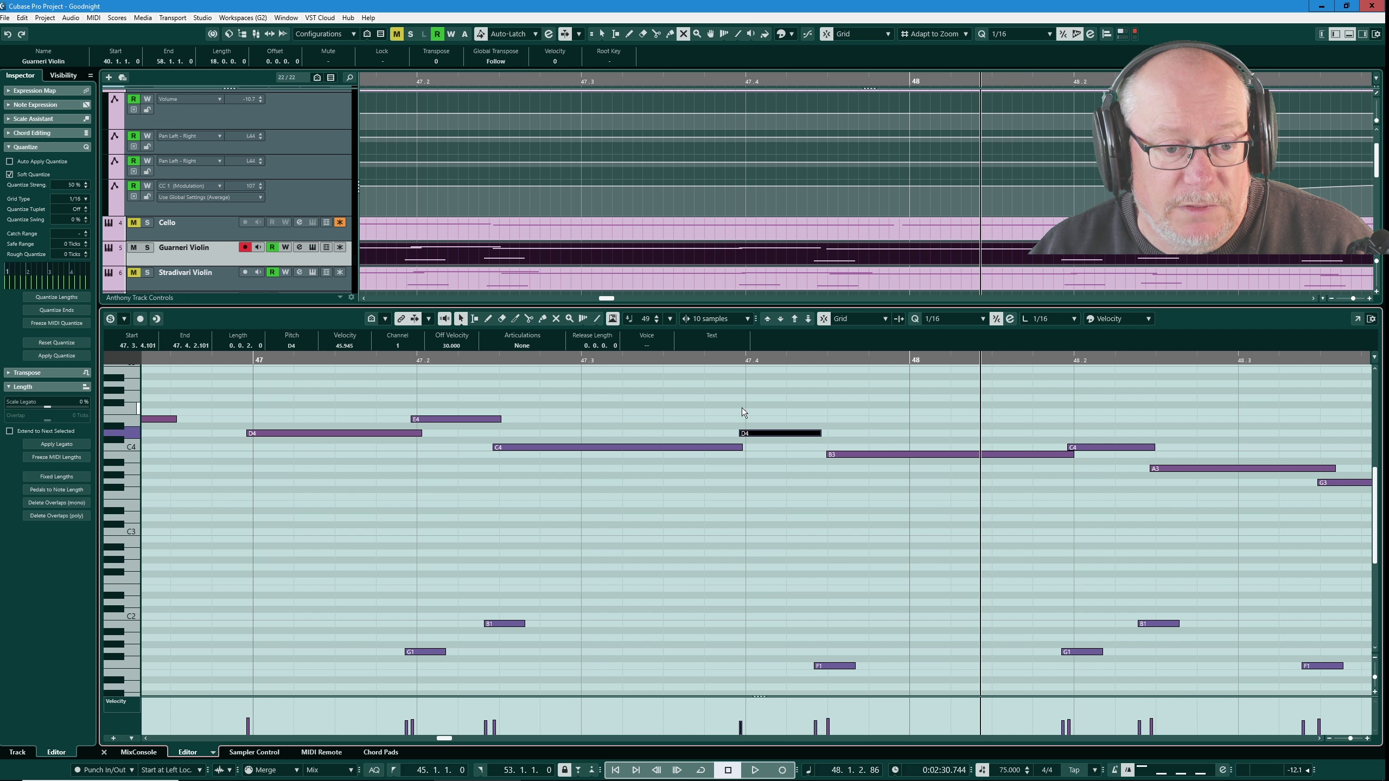
click(458, 361)
key(space)
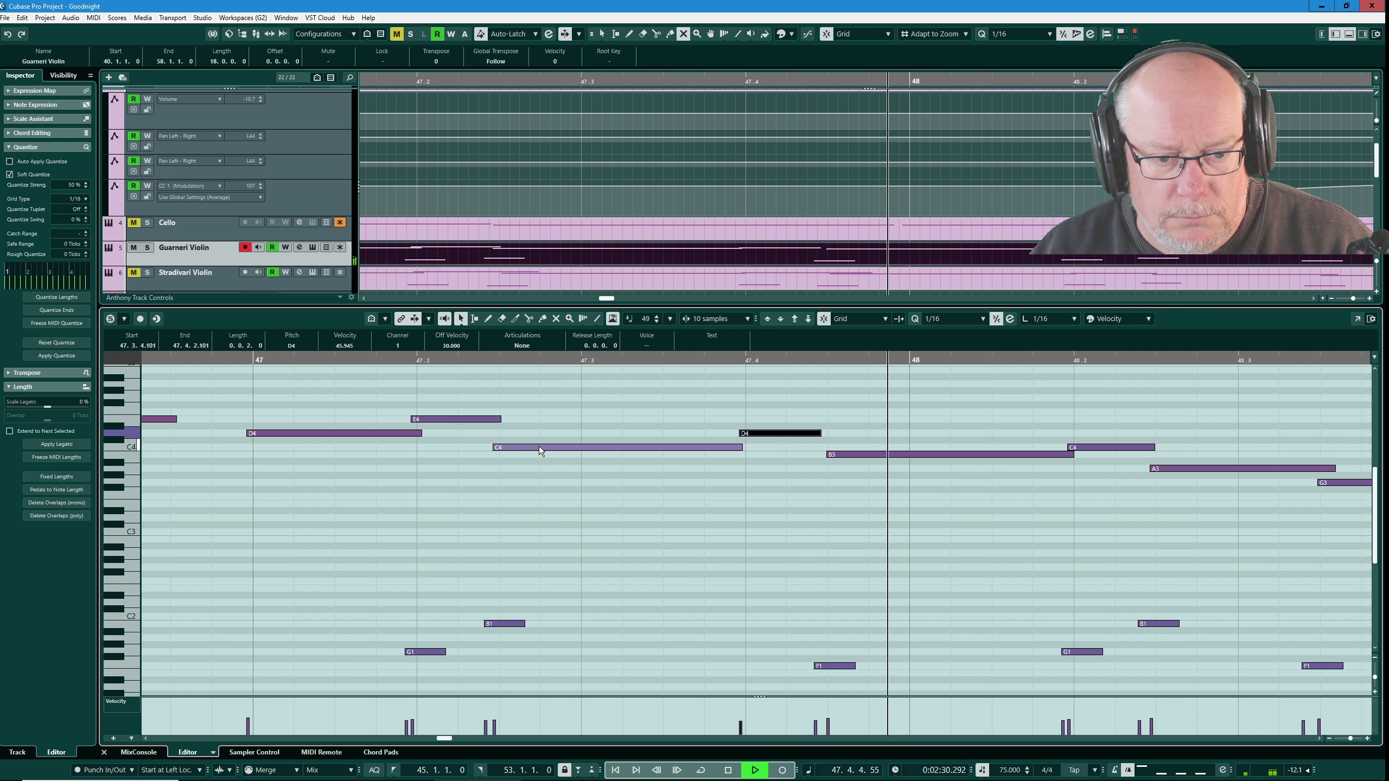
key(space)
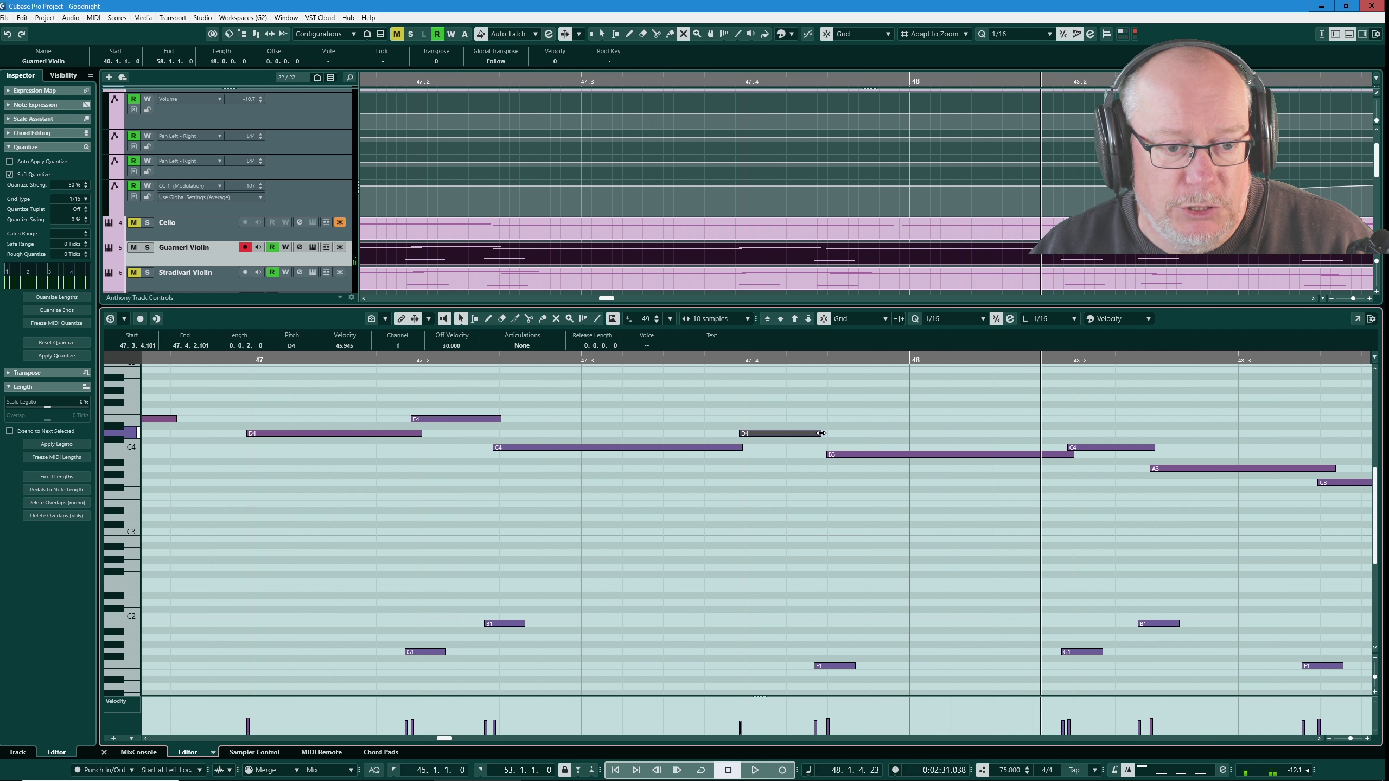
Lengthen the D4 note at the end of bar 47 to 0.0.3.0 so it overlaps B3, and audition from 47.2
drag(821, 433, 849, 433)
click(458, 361)
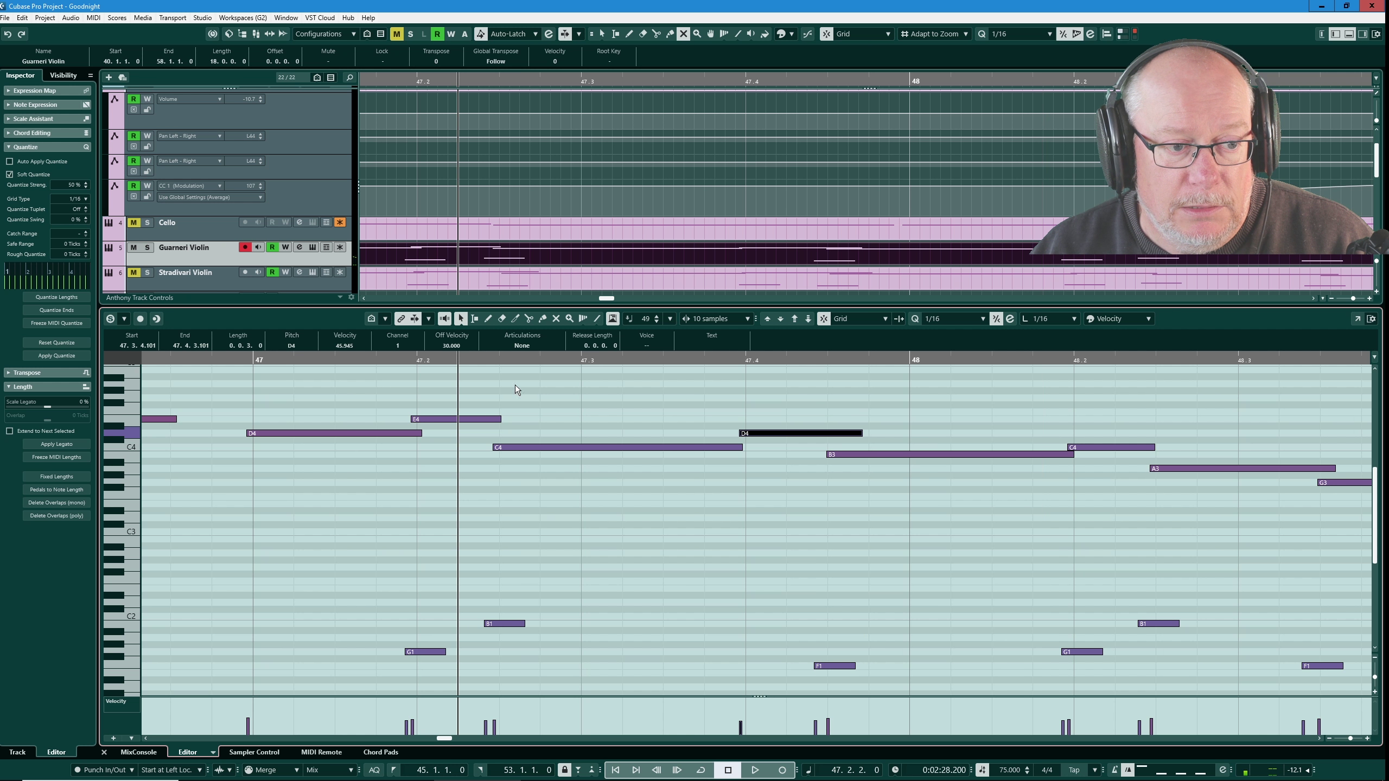
key(space)
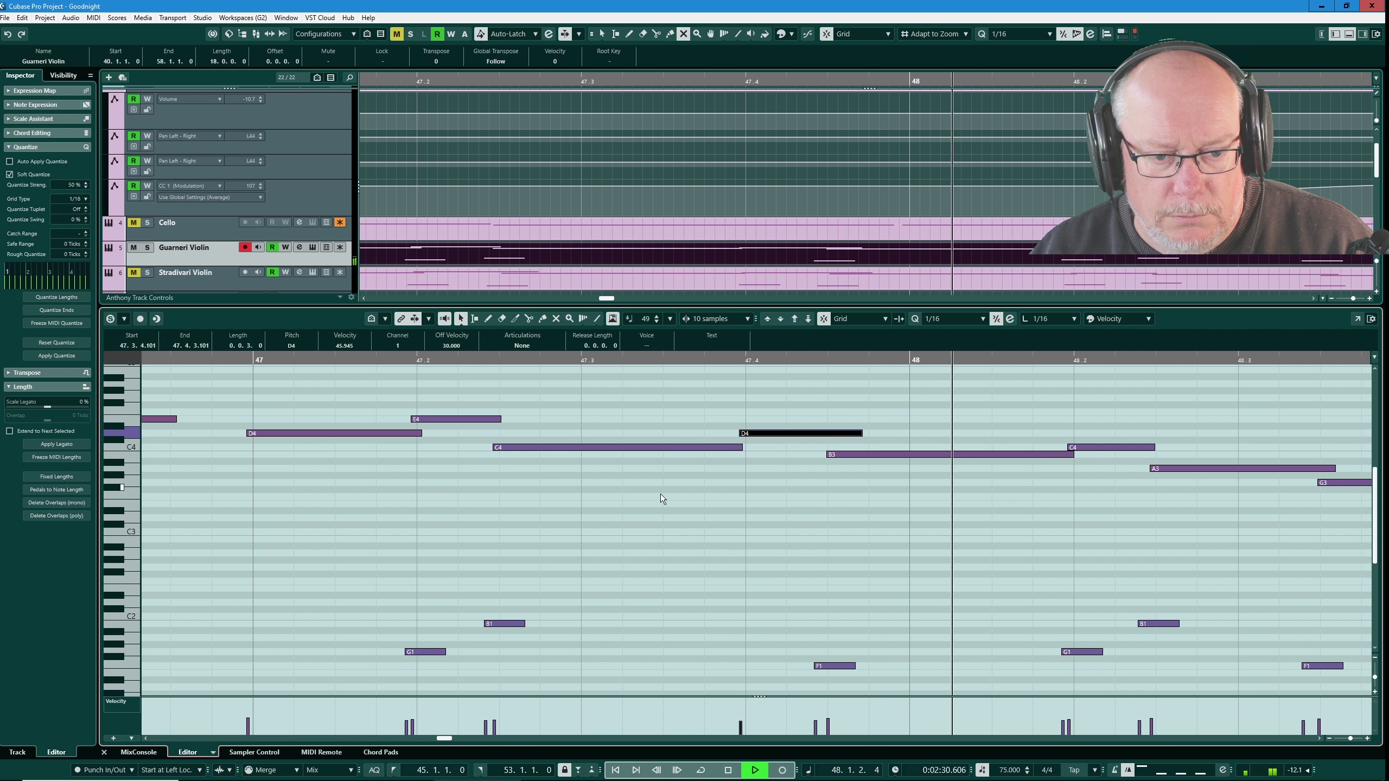
key(space)
Move the start of the B3 note earlier to 47.4.2.91, and audition from the second beat of bar 47
click(810, 487)
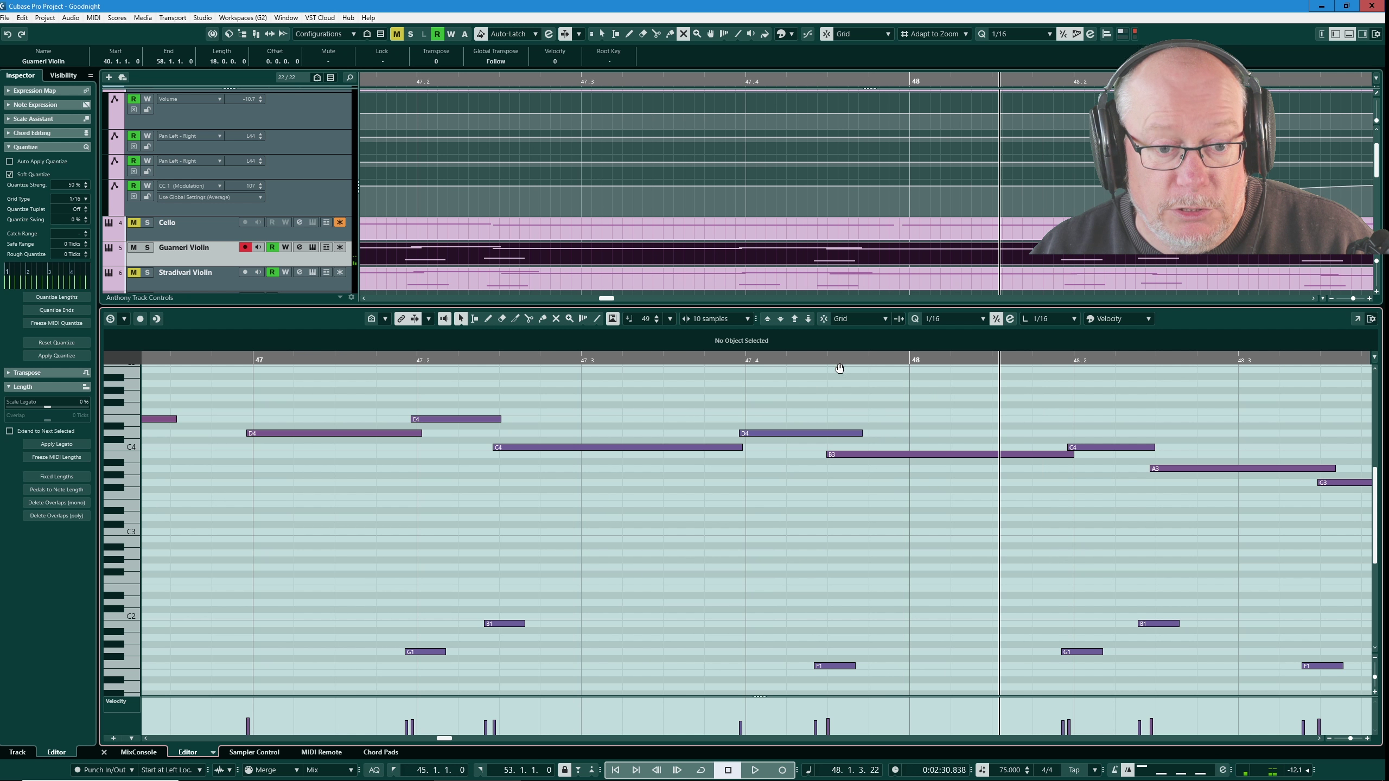
drag(828, 454, 820, 454)
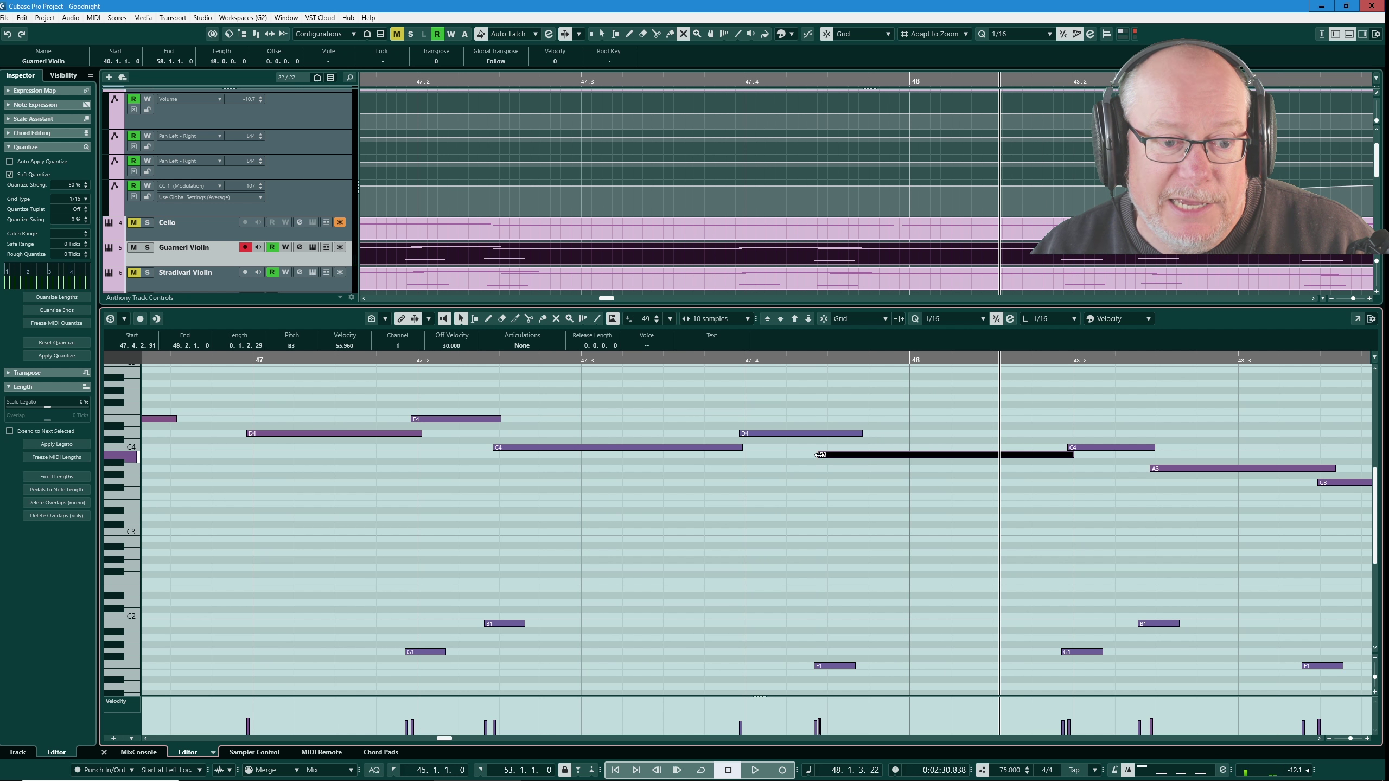
click(408, 363)
key(space)
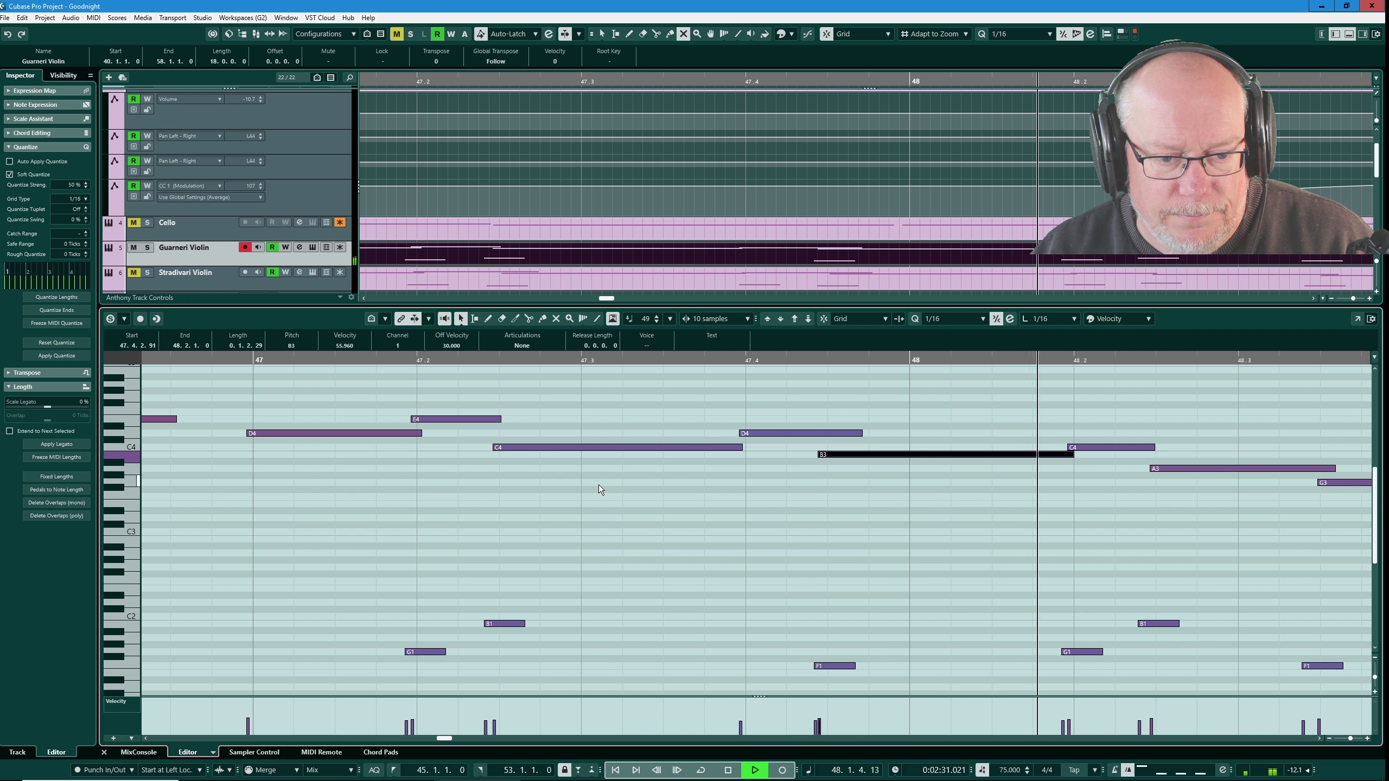
key(space)
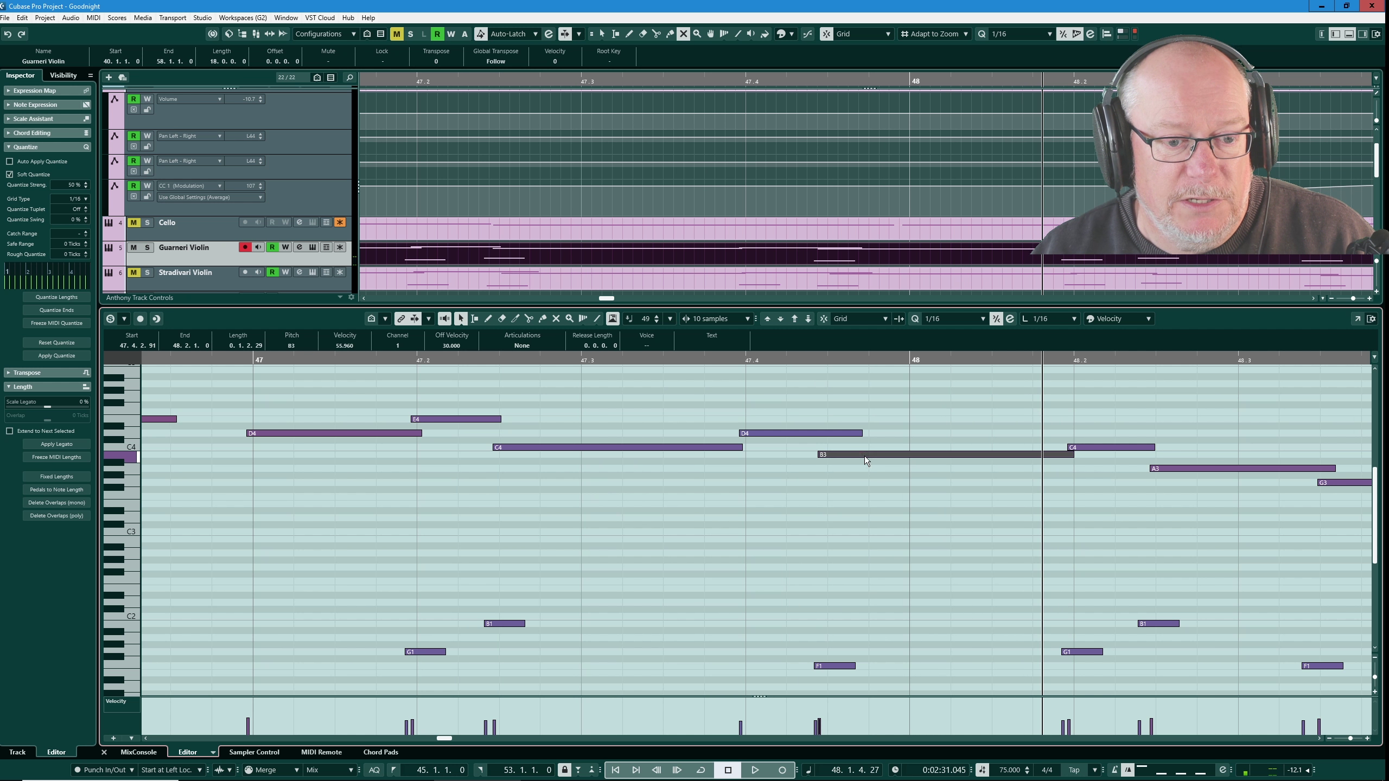
Move the start of the B3 note at the end of bar 47 later to 47.4.2.112
drag(818, 456, 824, 457)
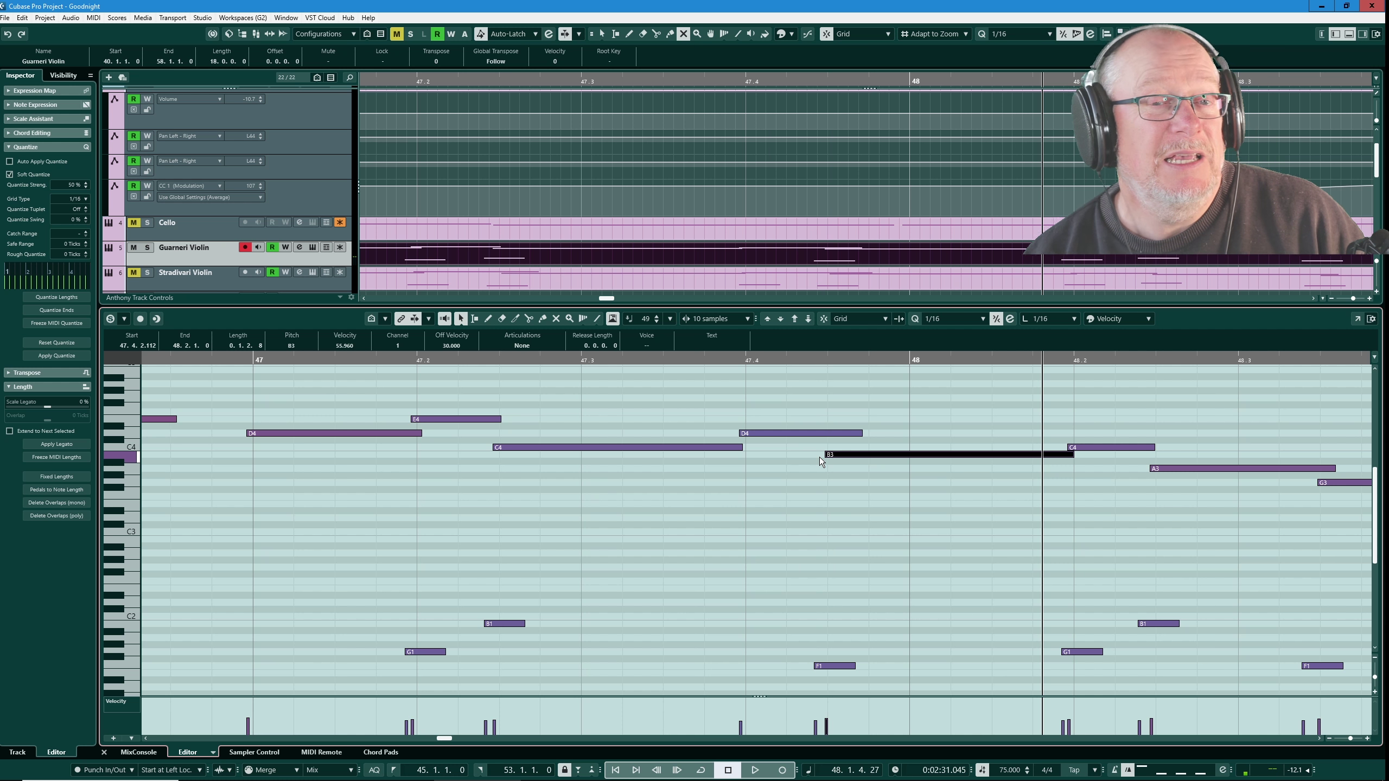